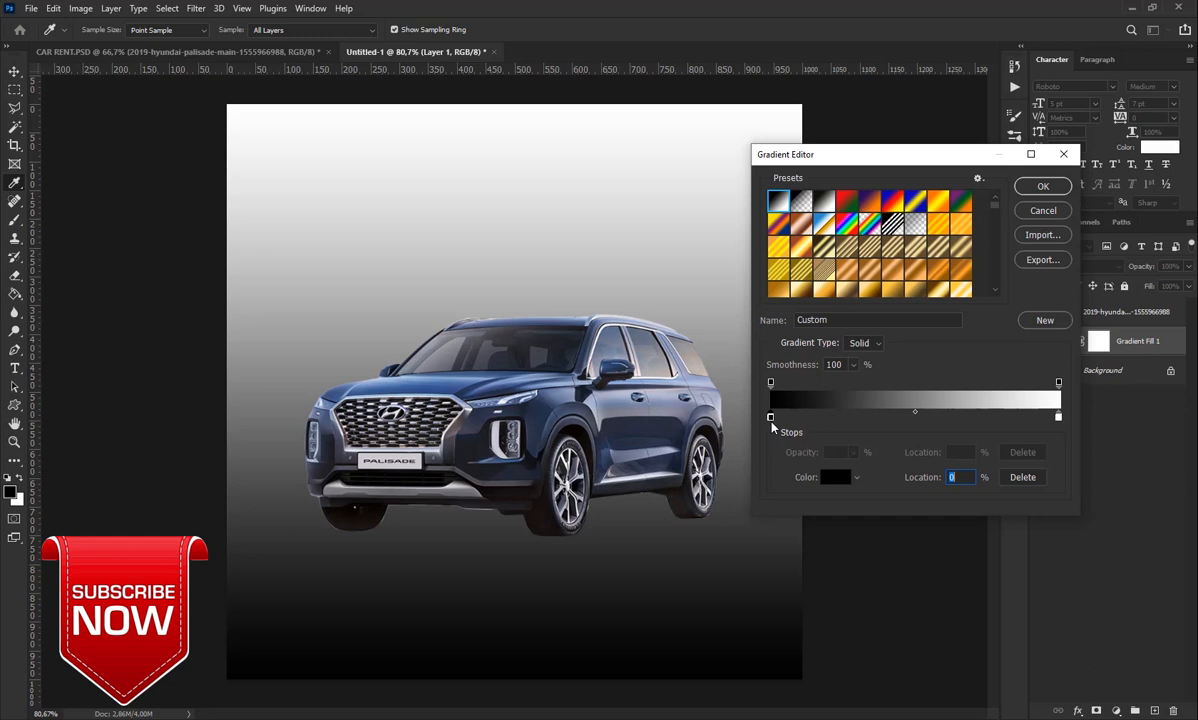
Set both gradient stops to blues sampled from the SUV (dark stop 3b486a)
click(832, 478)
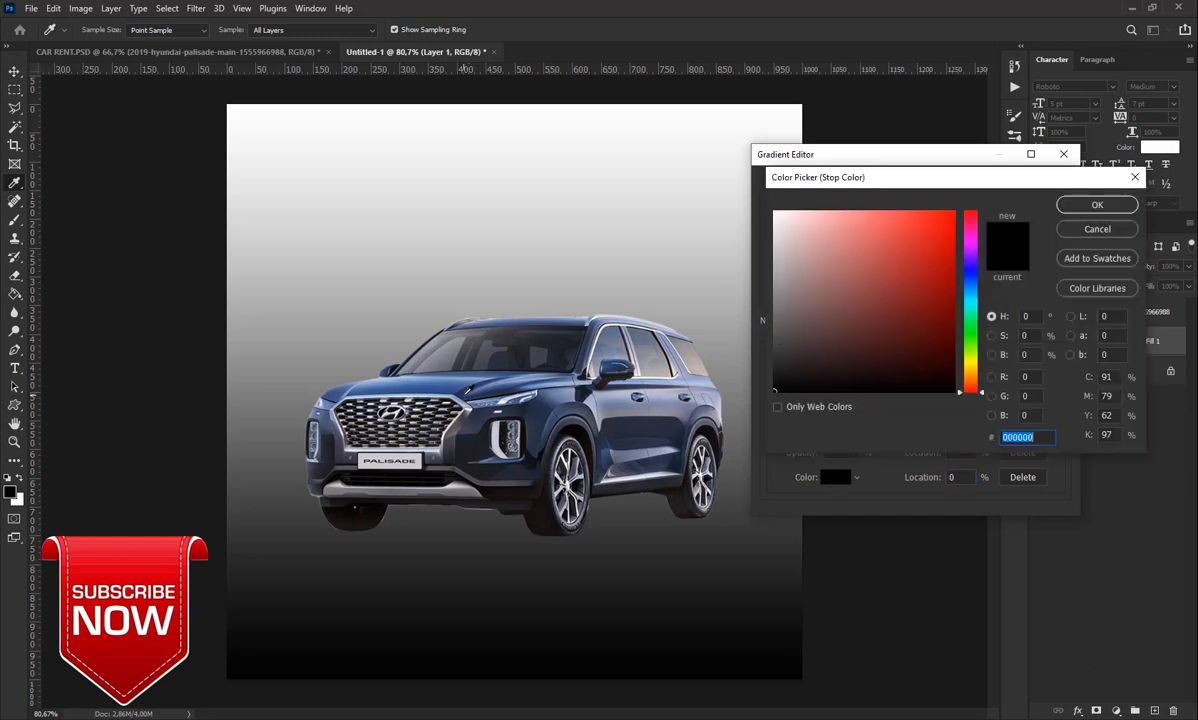
click(465, 394)
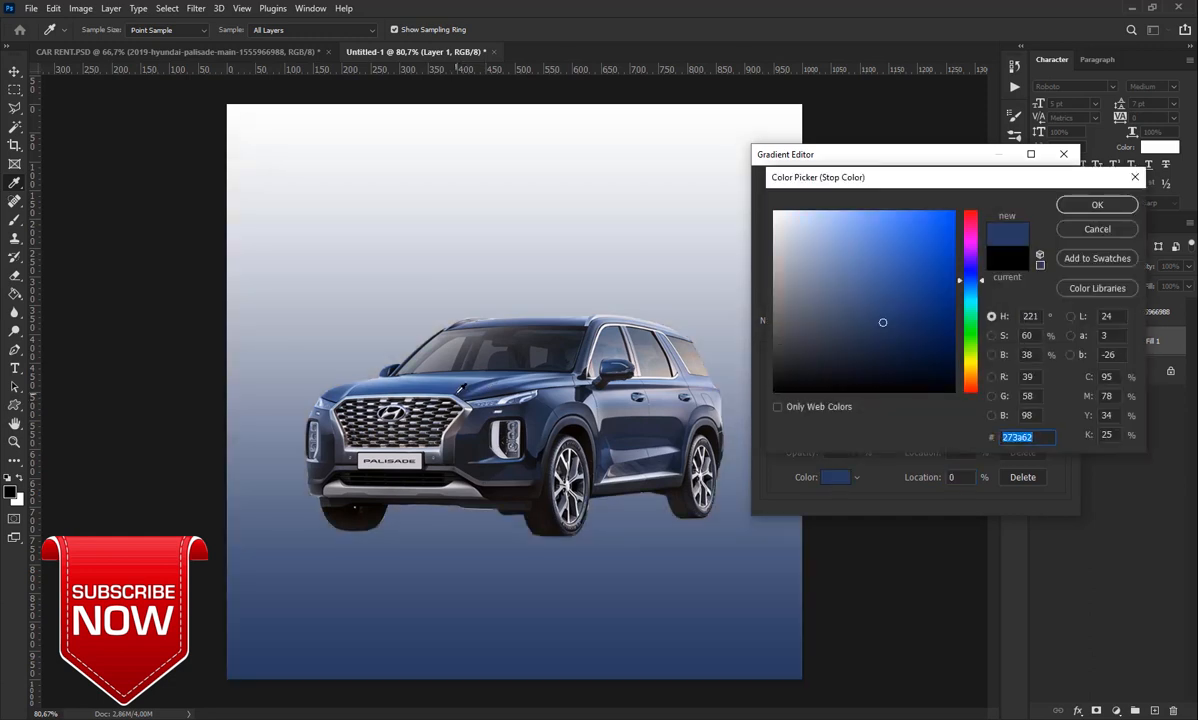
click(455, 384)
click(467, 387)
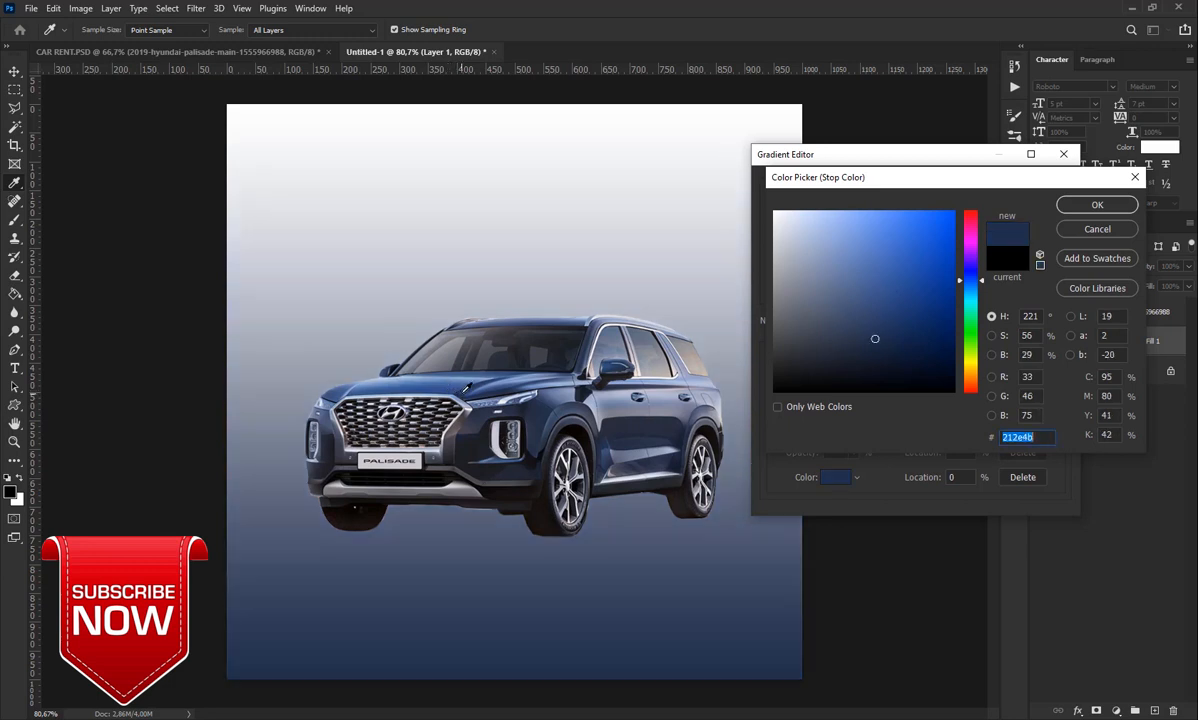
click(890, 294)
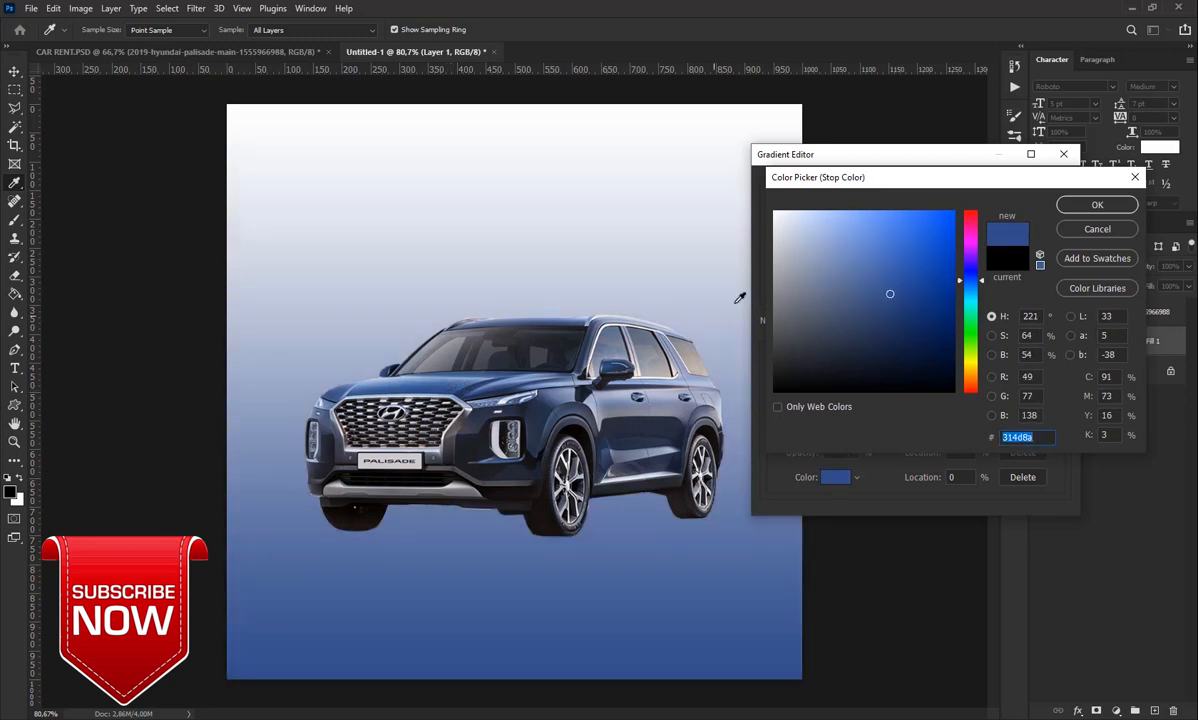
click(1097, 204)
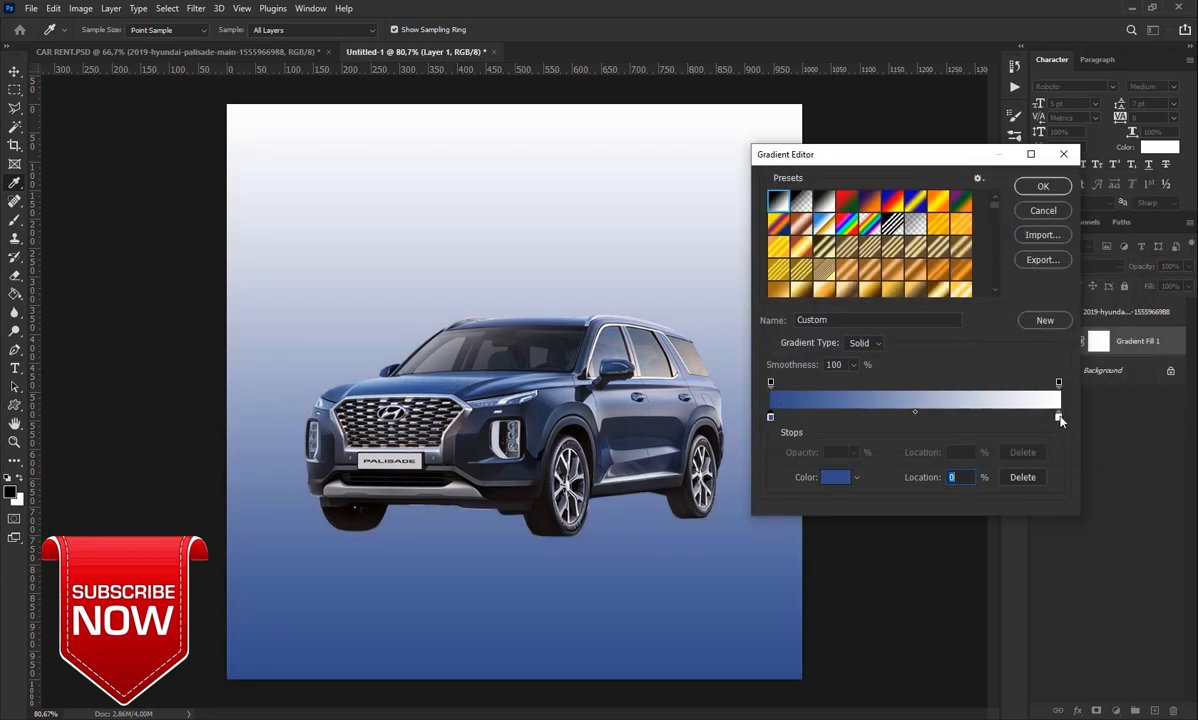
click(1058, 416)
click(835, 479)
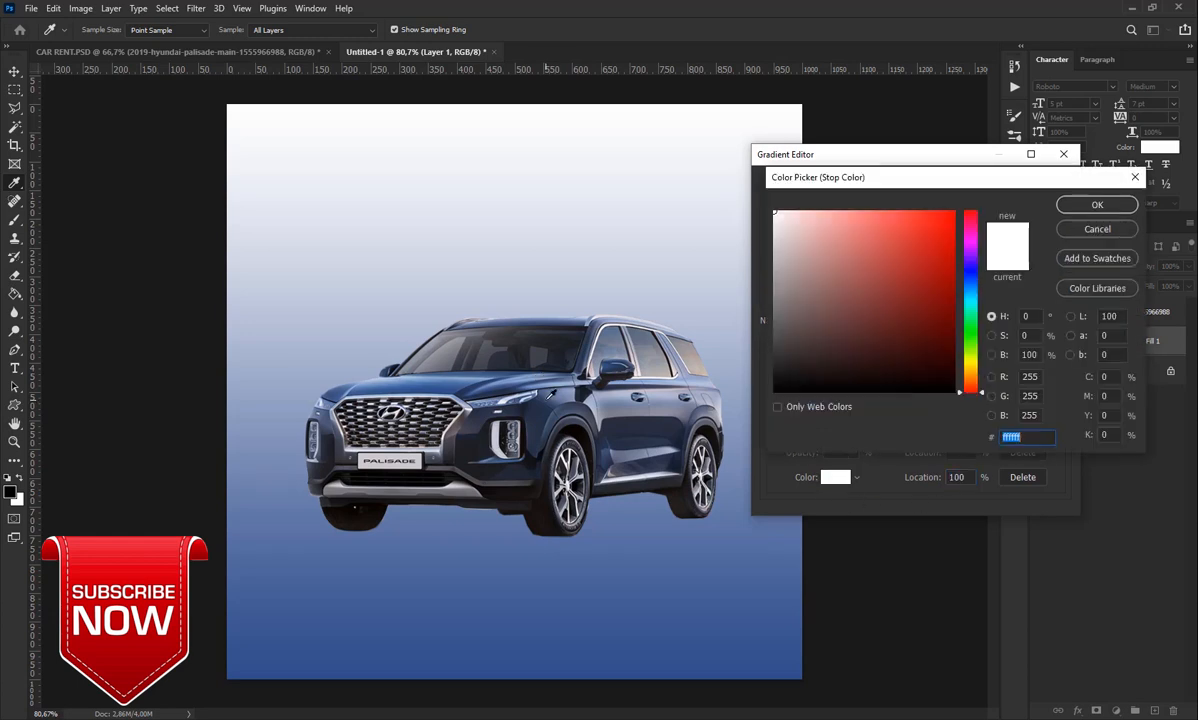
click(547, 398)
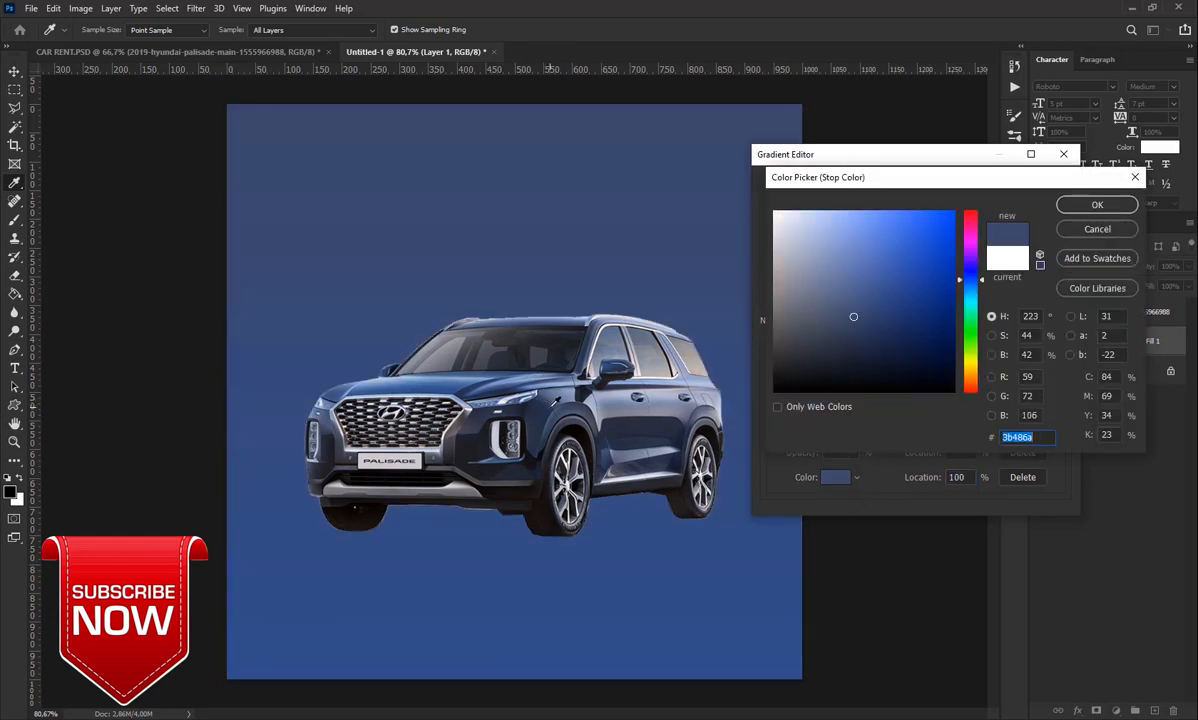
click(1092, 204)
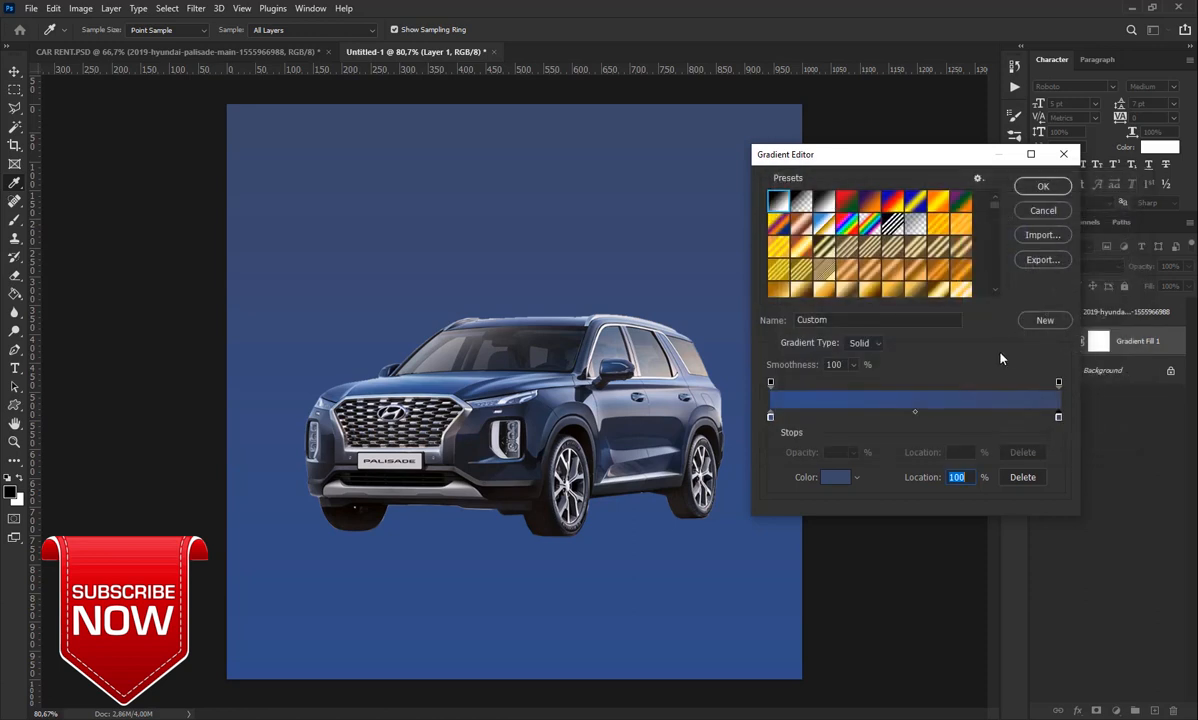
click(1040, 188)
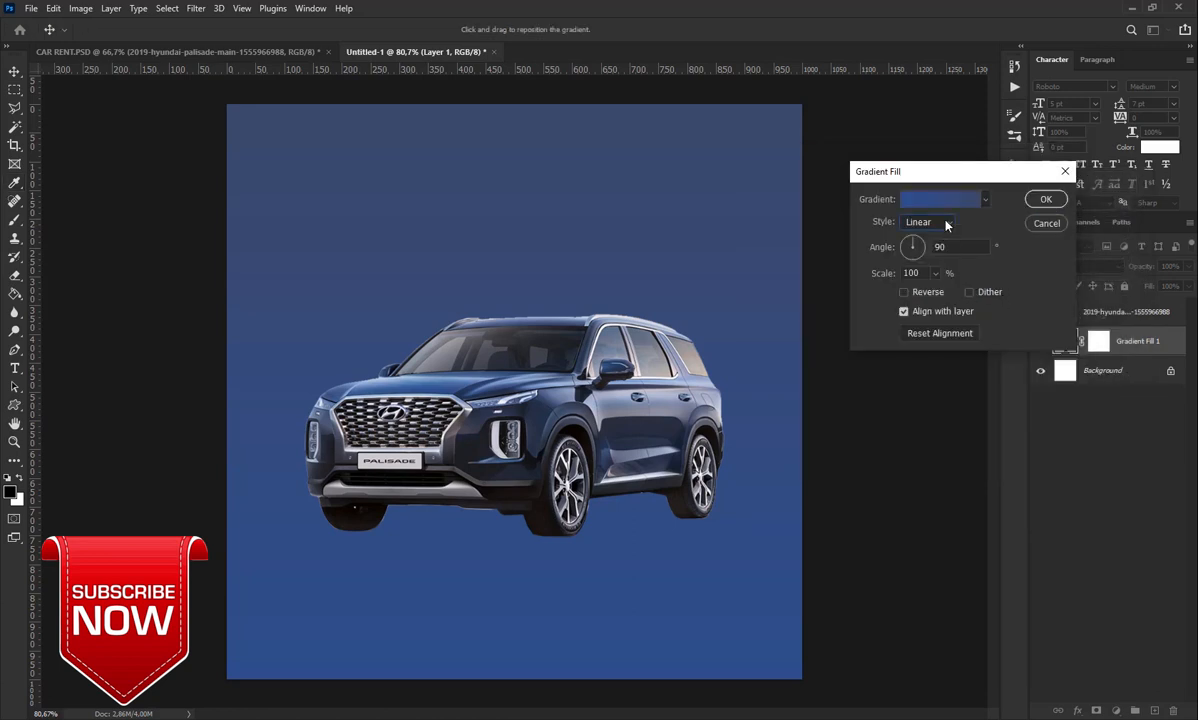
Make the gradient fill Radial and Reversed, committing Gradient Fill 1
click(946, 224)
click(915, 247)
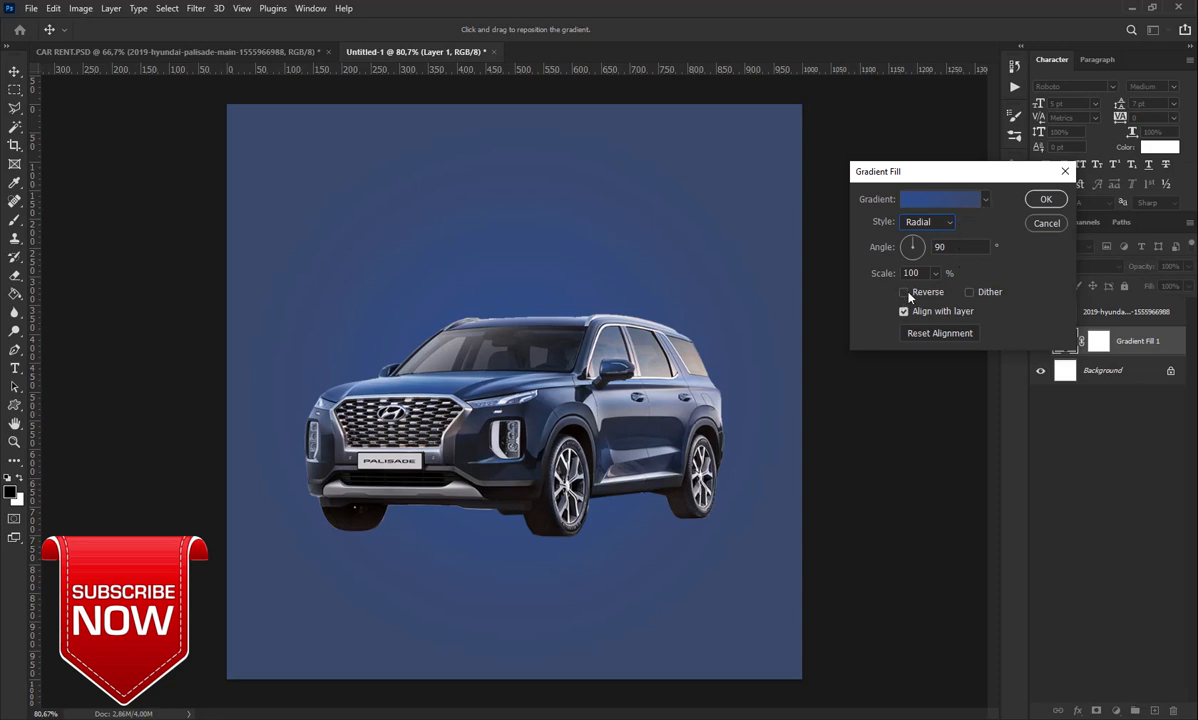
click(1046, 200)
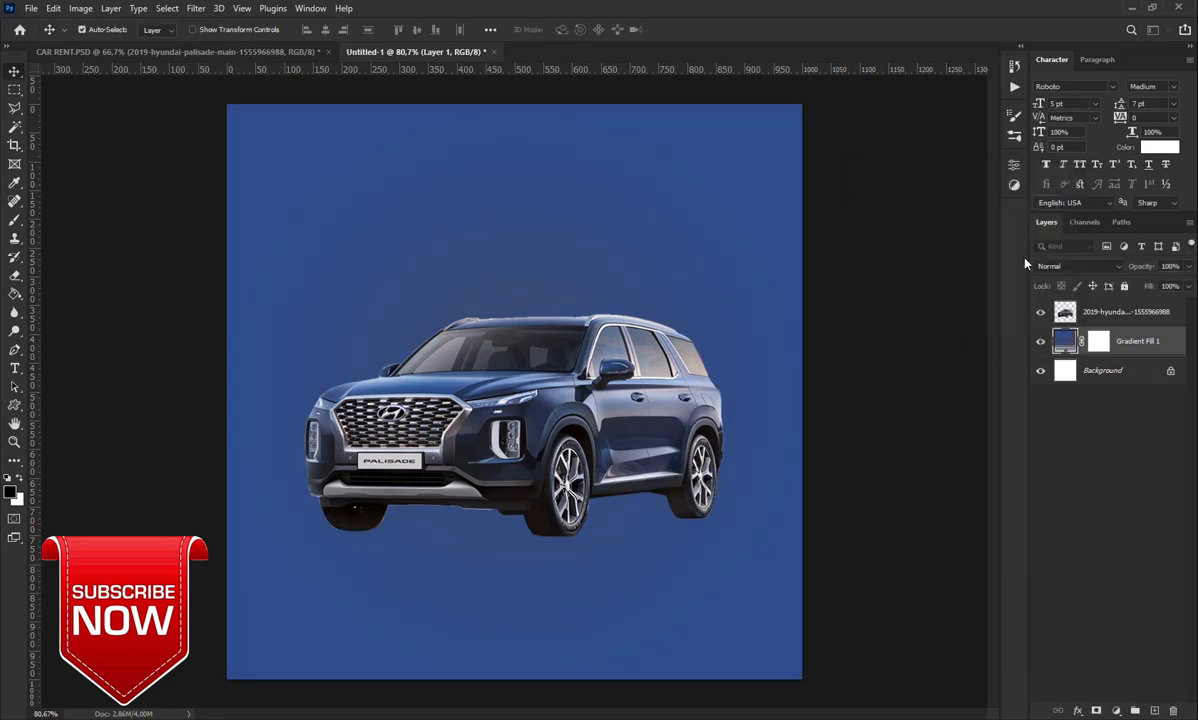
Add a new layer above the SUV and type 'Special offer' at the top centre
click(1110, 313)
click(1154, 710)
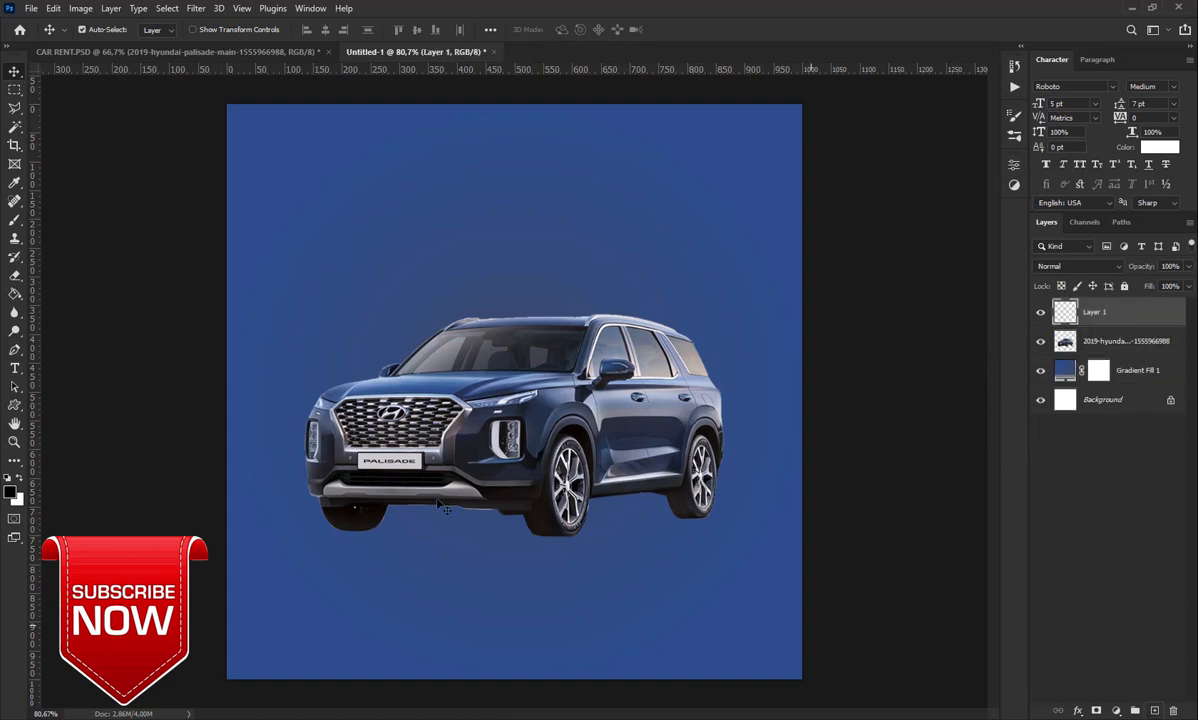
click(15, 368)
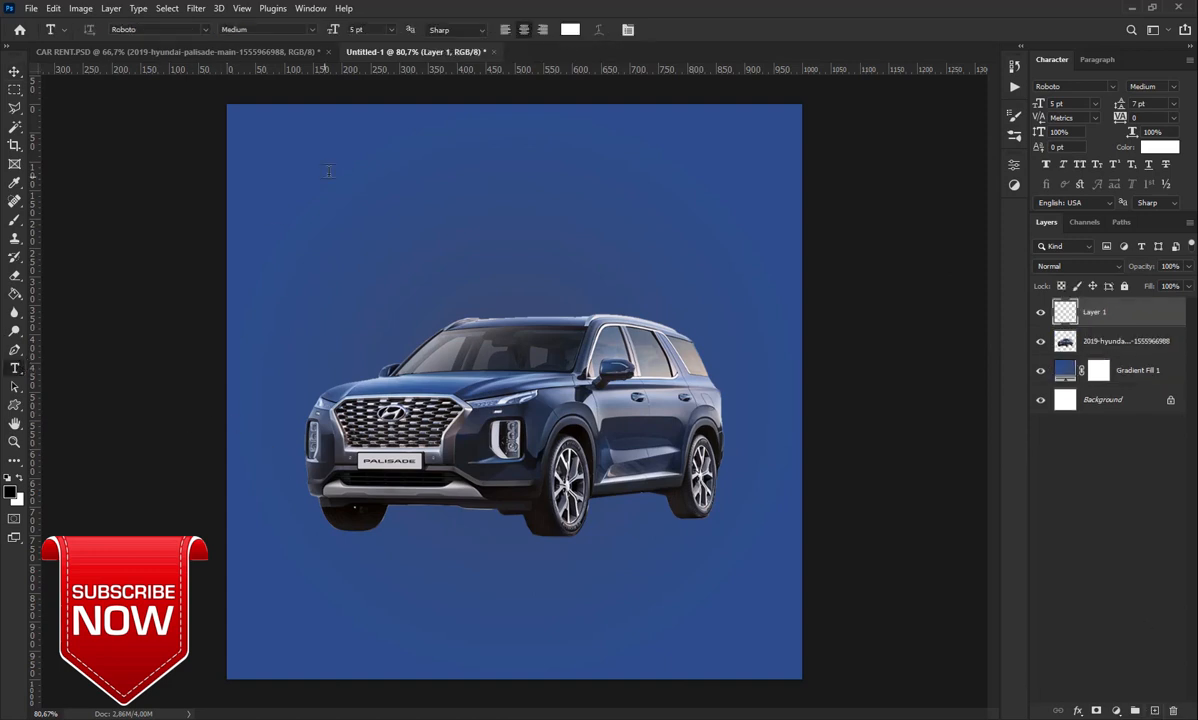
click(386, 153)
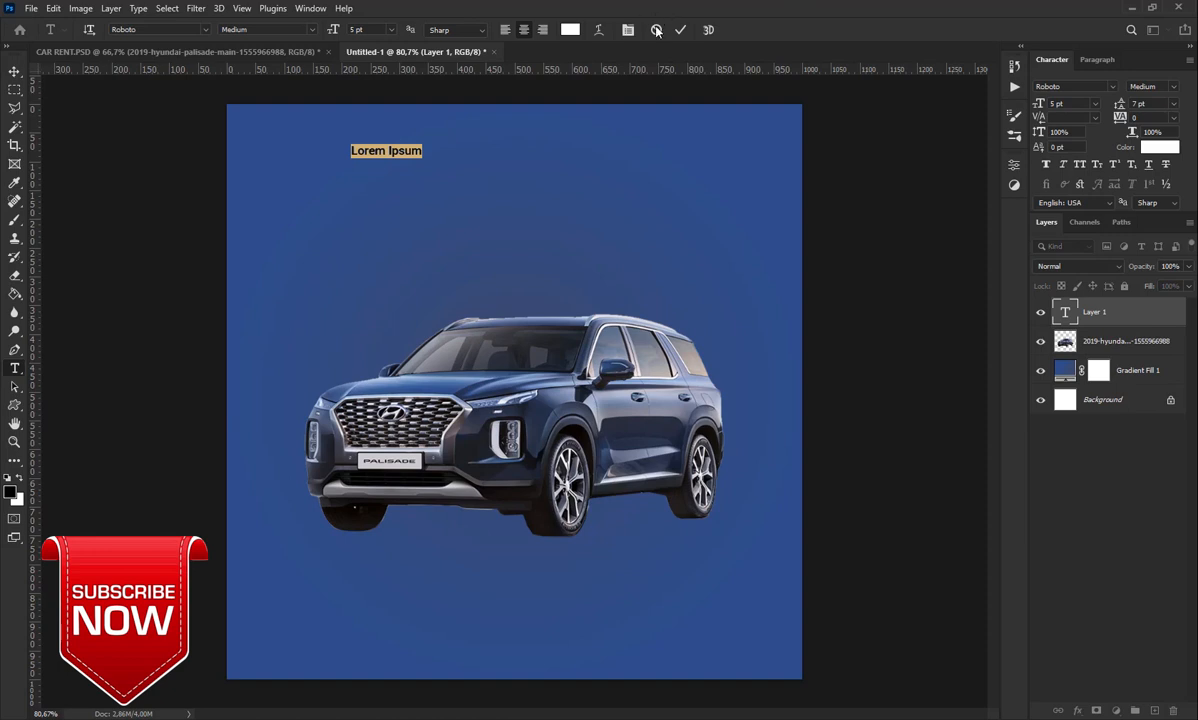
drag(1039, 106, 1044, 106)
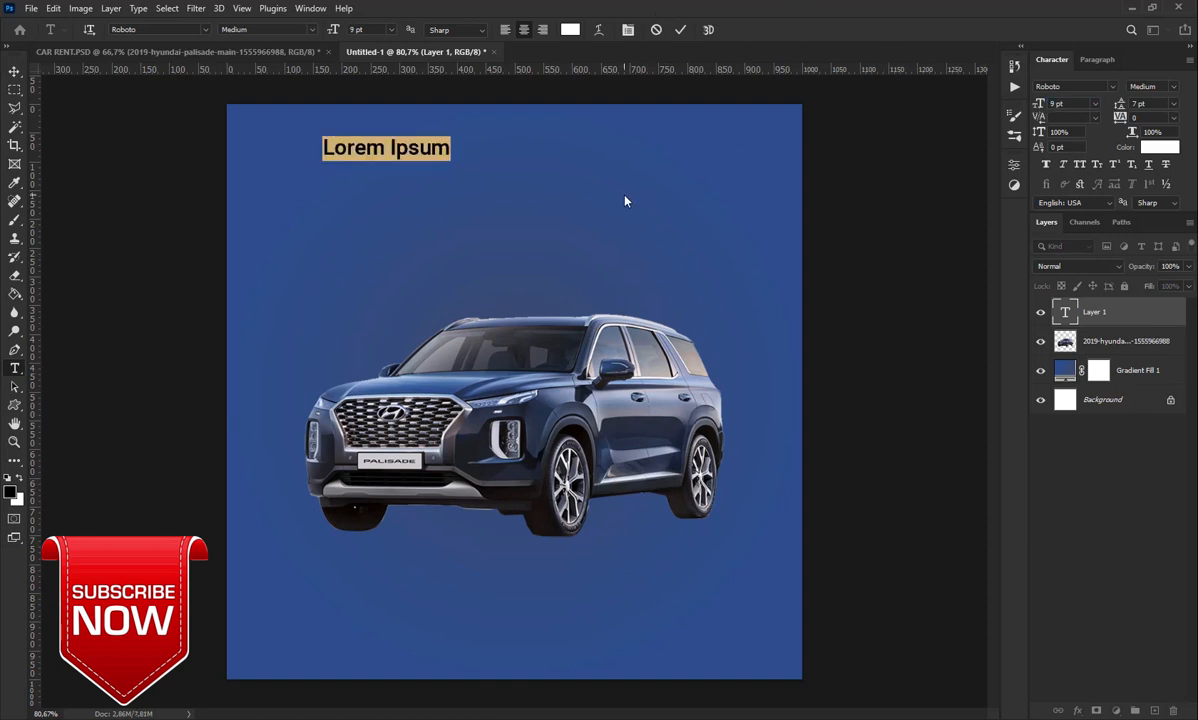
text(Sp)
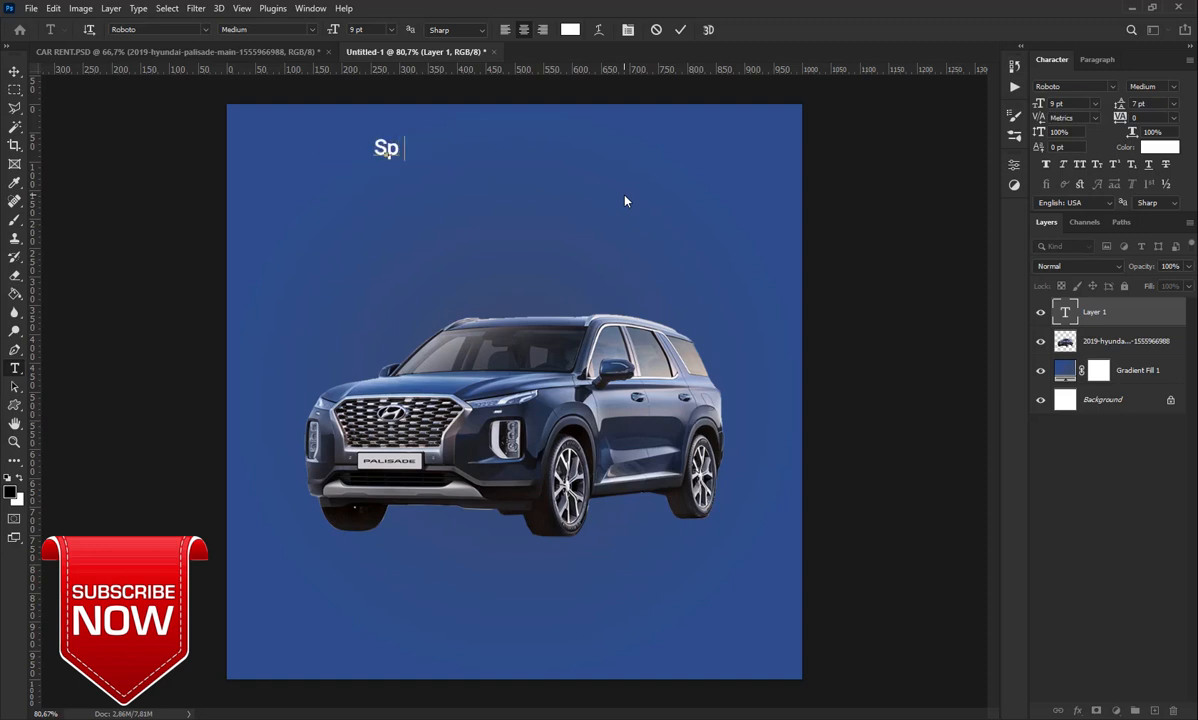
text(ecial)
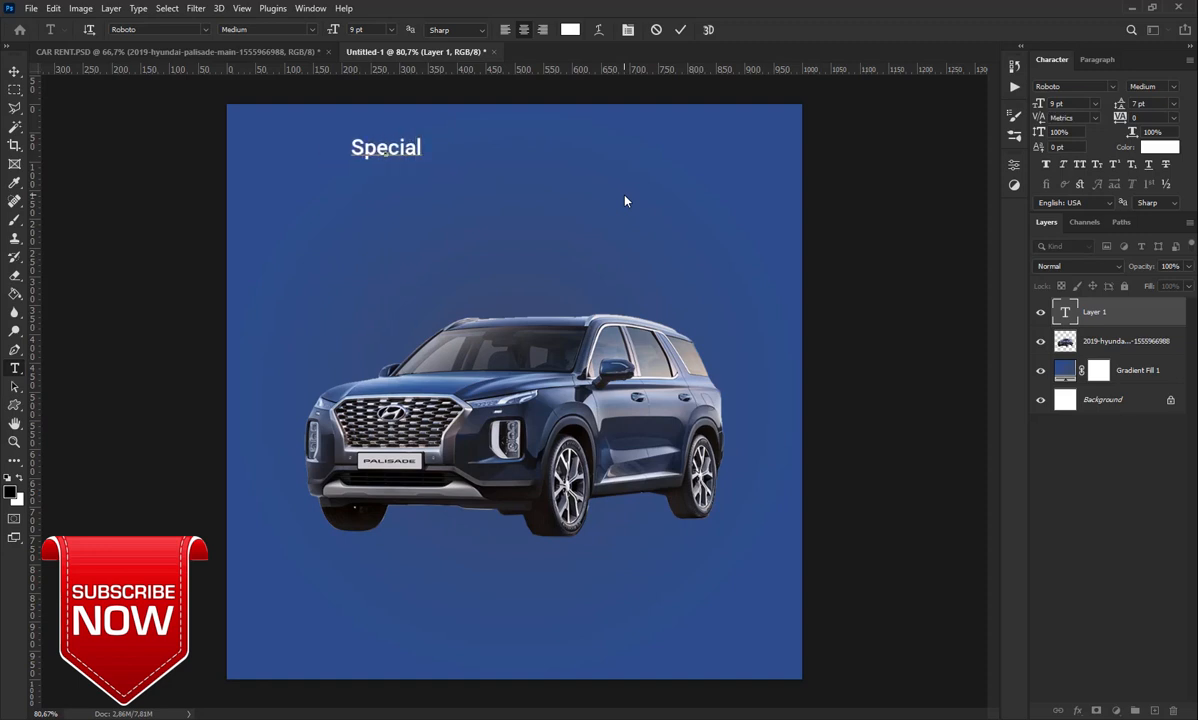
text( off)
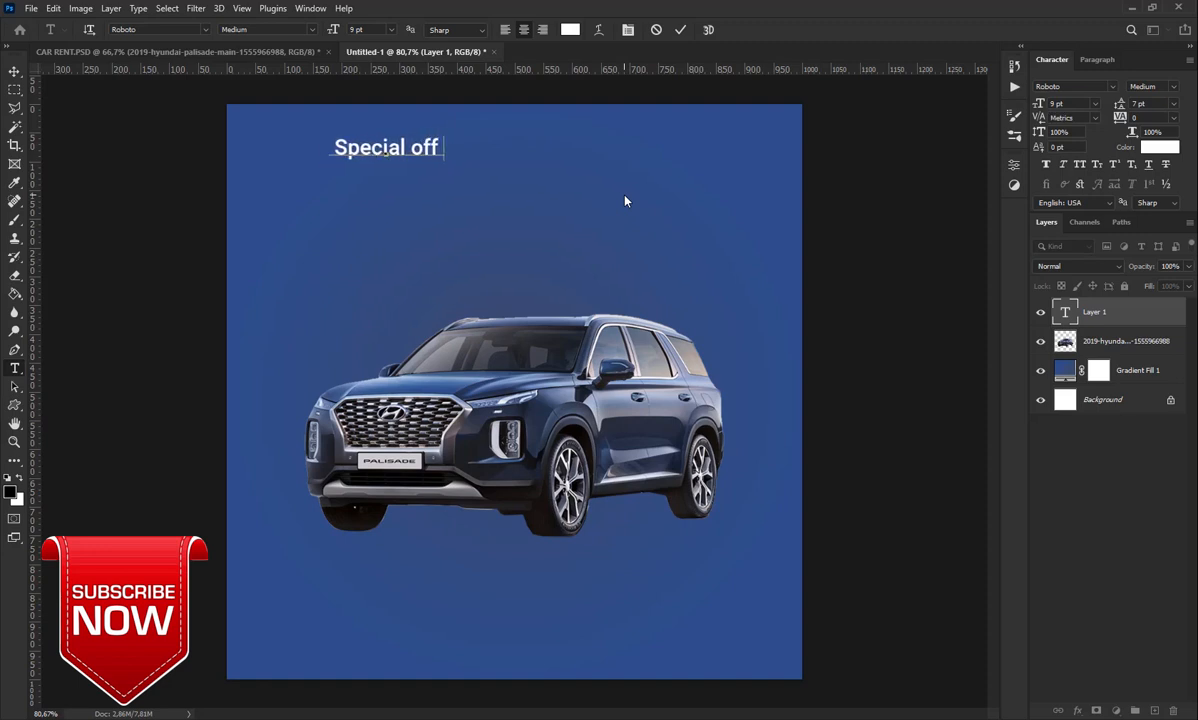
text(er)
click(680, 29)
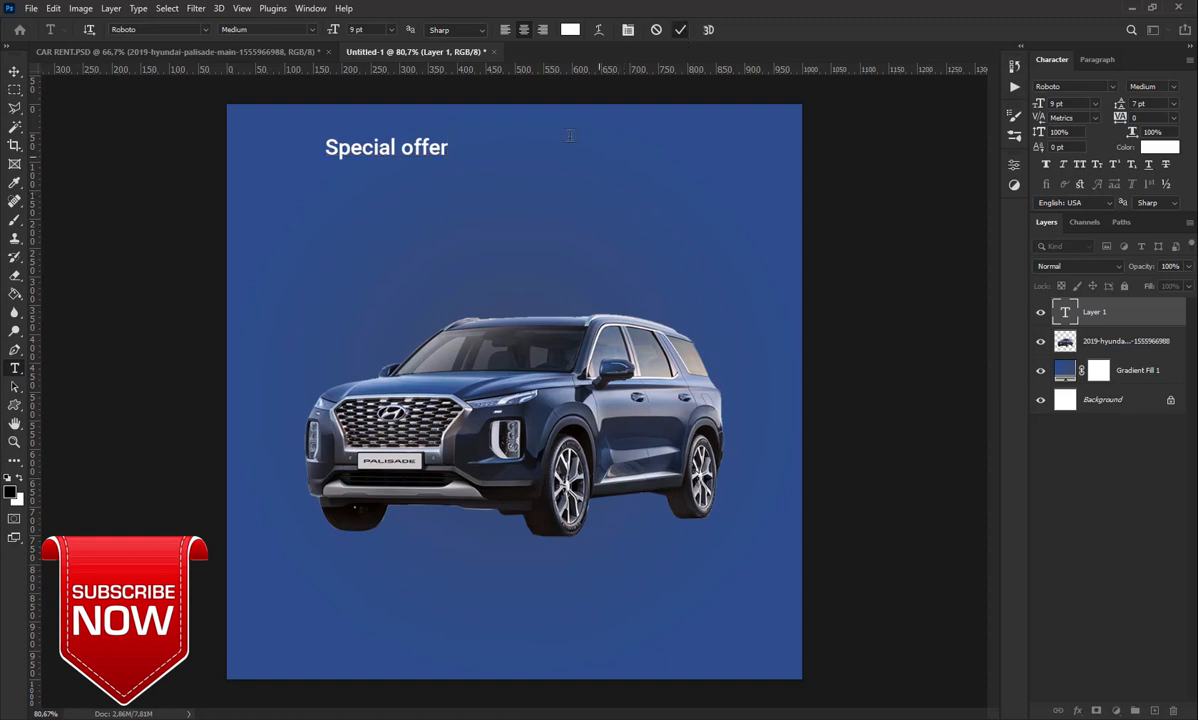
drag(457, 143, 565, 172)
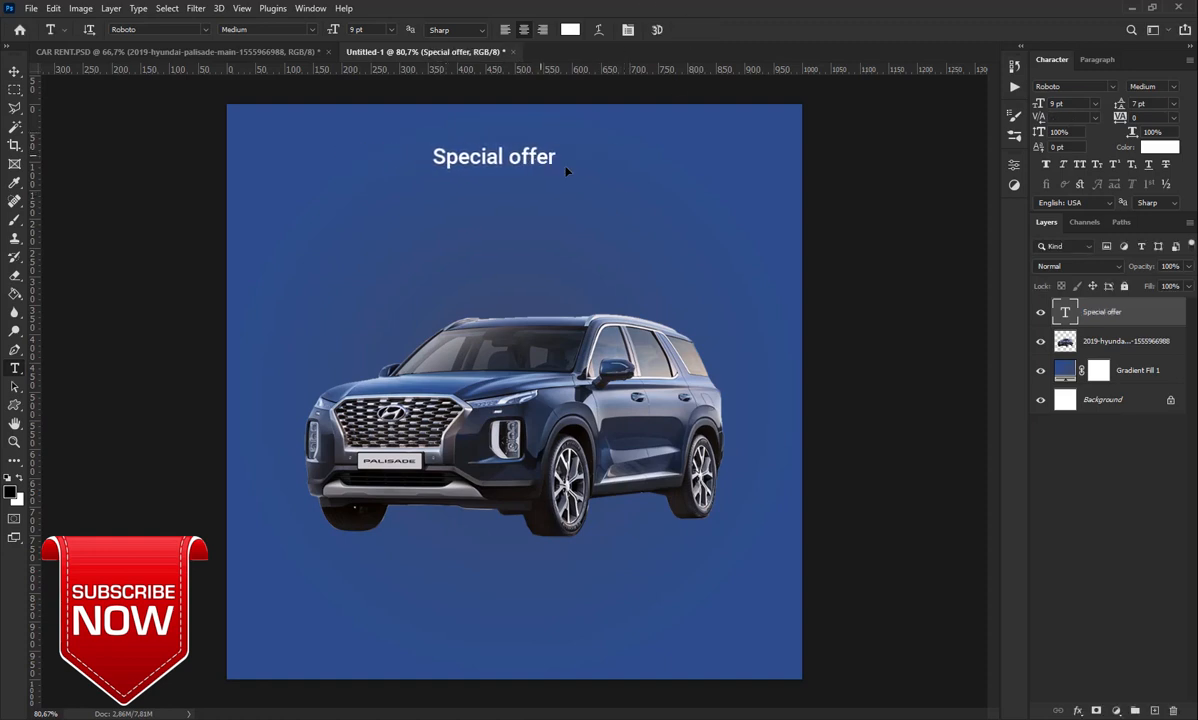
Set 'Special offer' in Aligore at 19 pt, centred near the top
click(1109, 88)
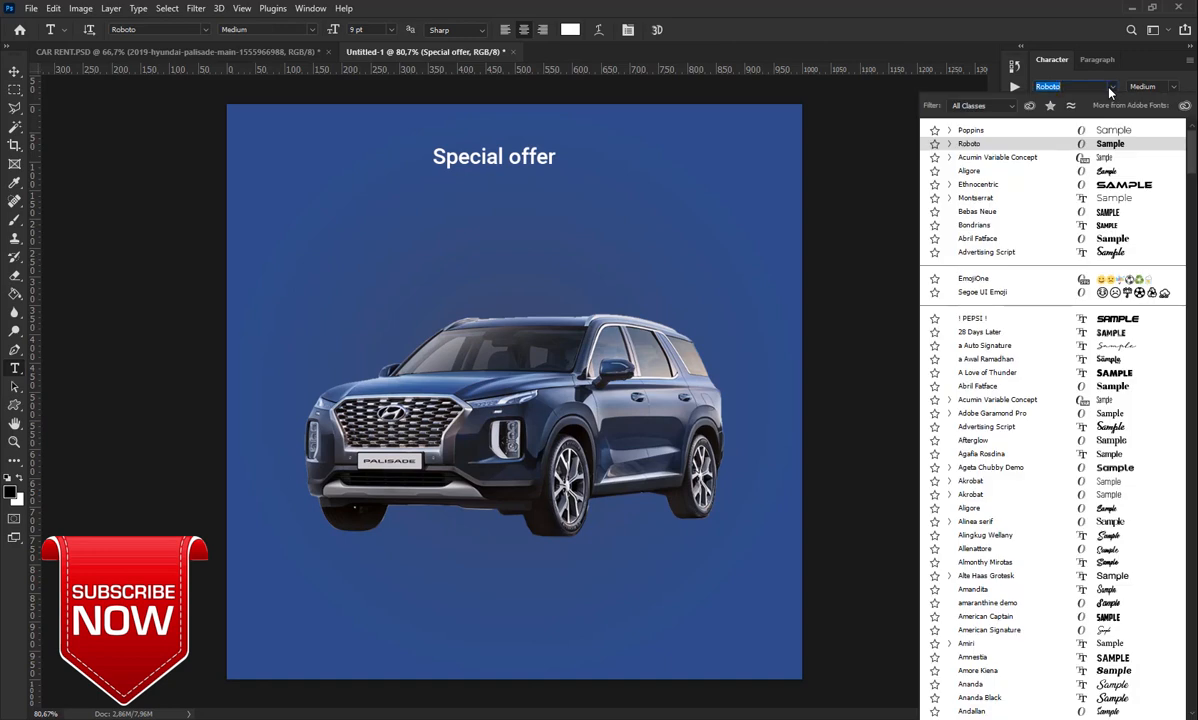
click(1013, 172)
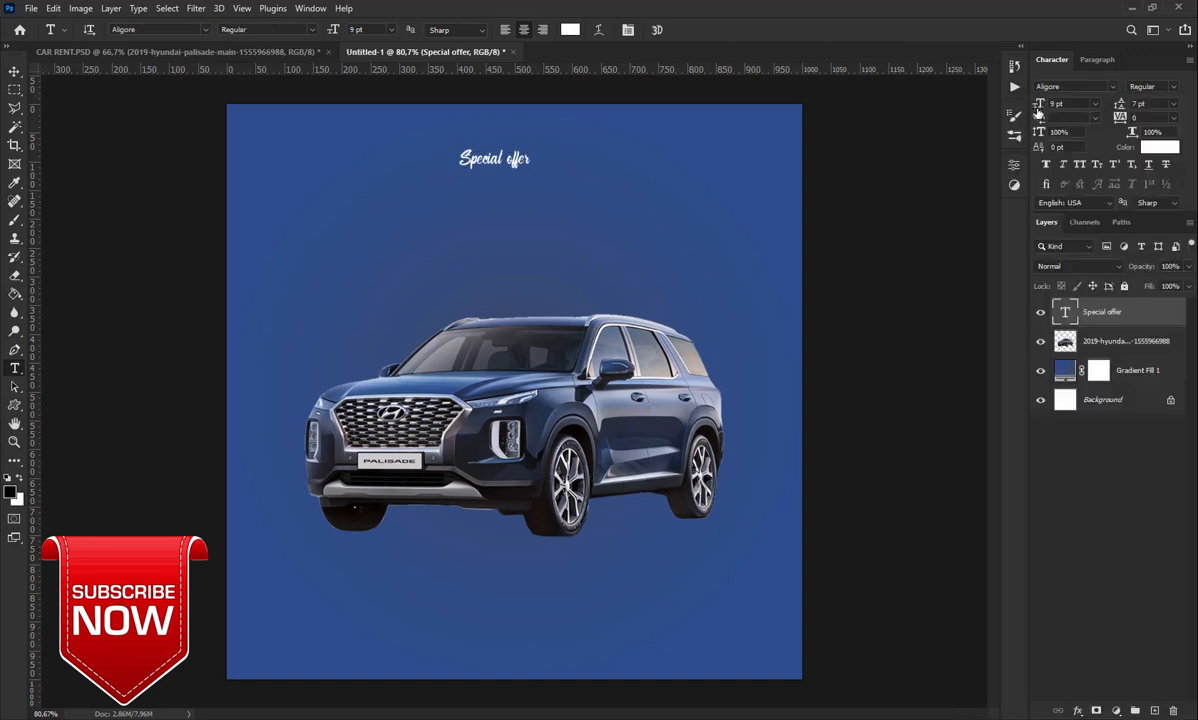
drag(1038, 108, 1047, 108)
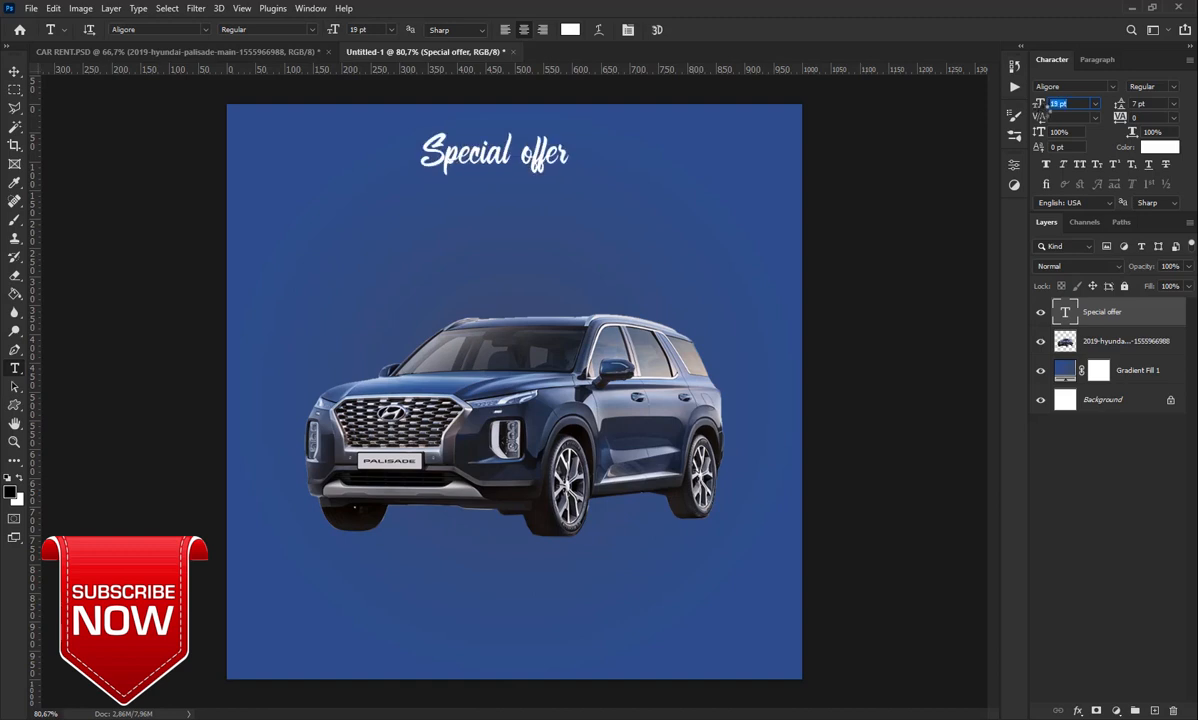
mouse_move(555, 162)
mouse_down()
mouse_move(597, 160)
mouse_move(571, 167)
mouse_move(555, 149)
mouse_up()
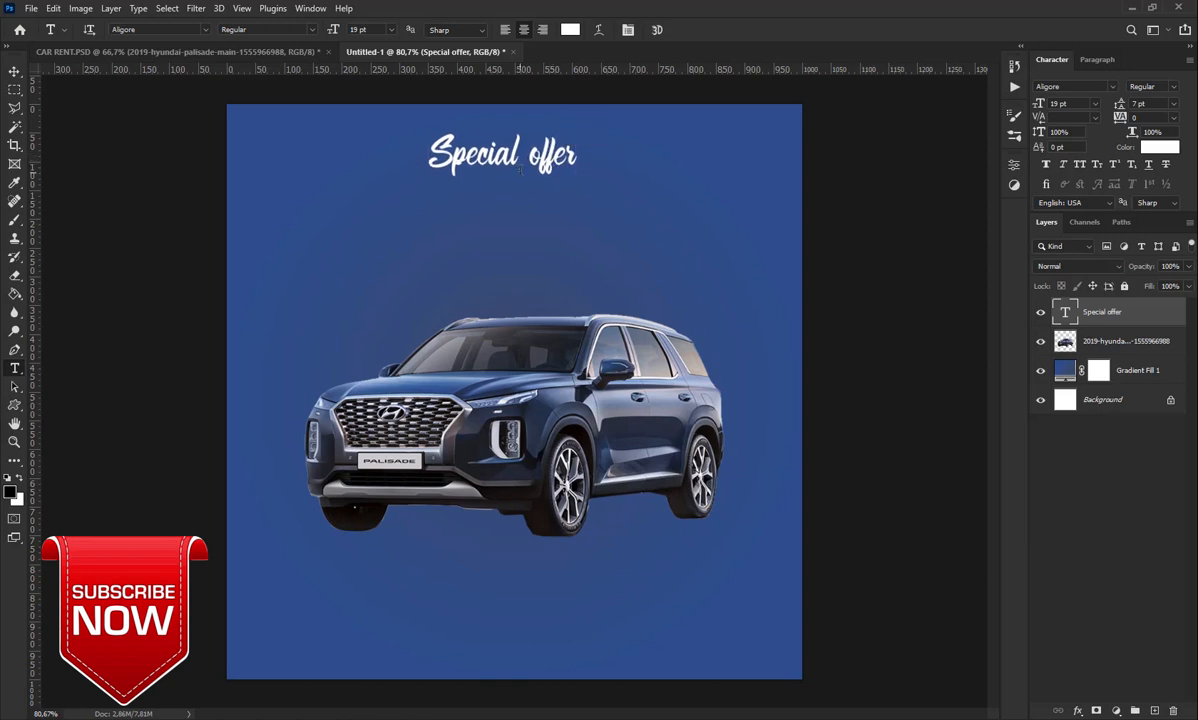
Type 'FOR CAR RENT' below the headline and centre it under 'Special offer'
click(389, 222)
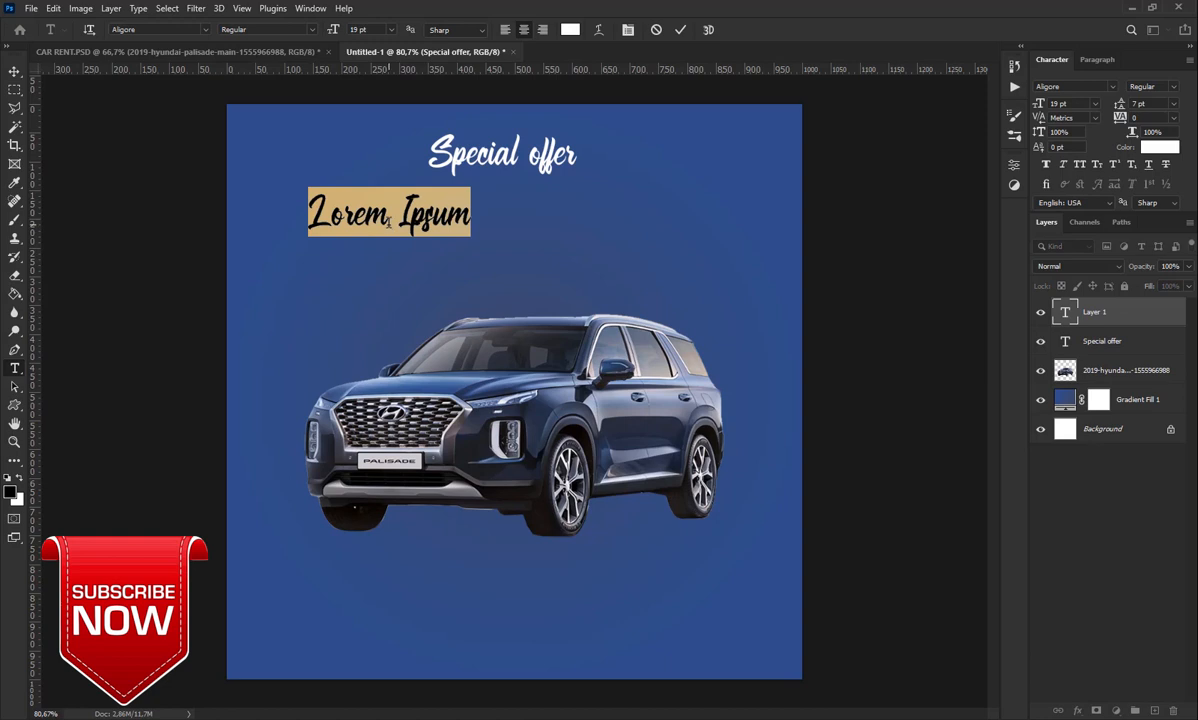
key(BackSpace)
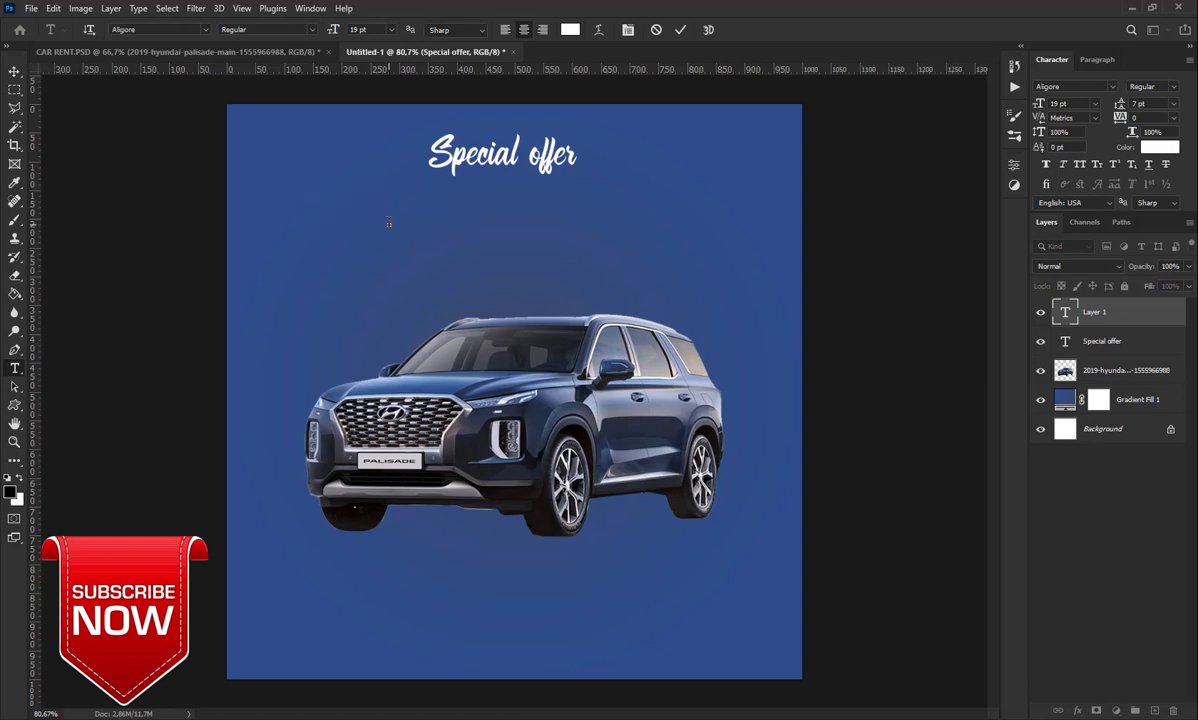
text(FOR CAR)
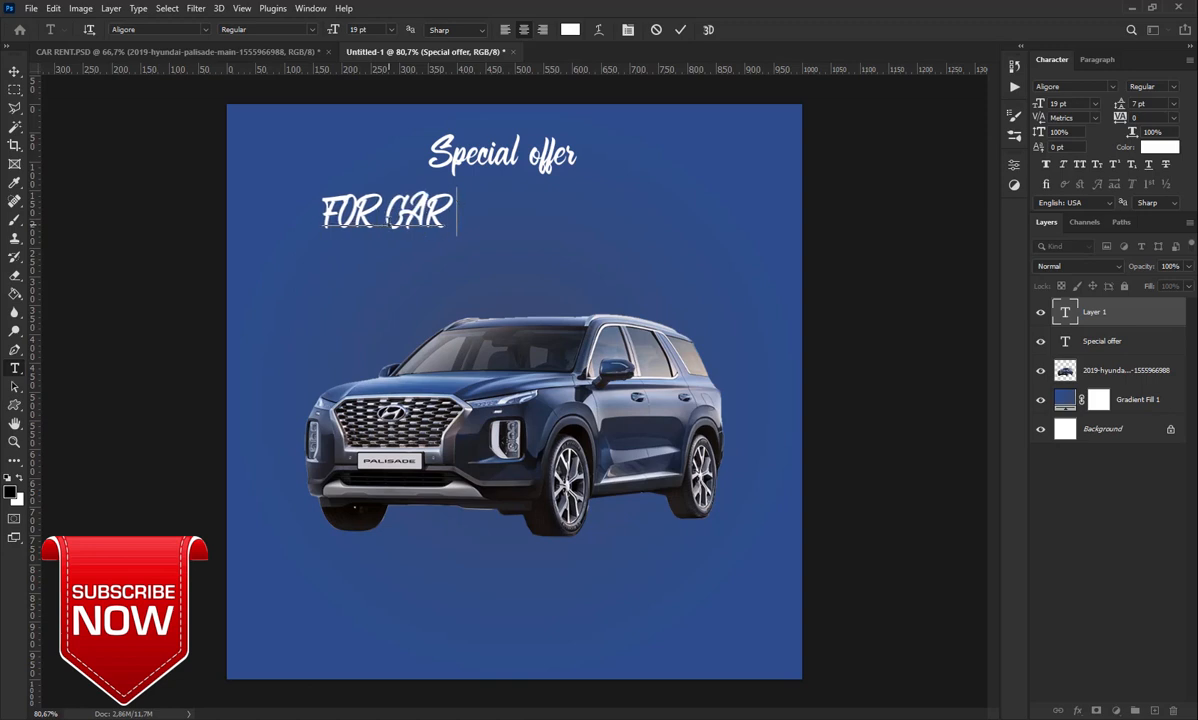
text( RENT)
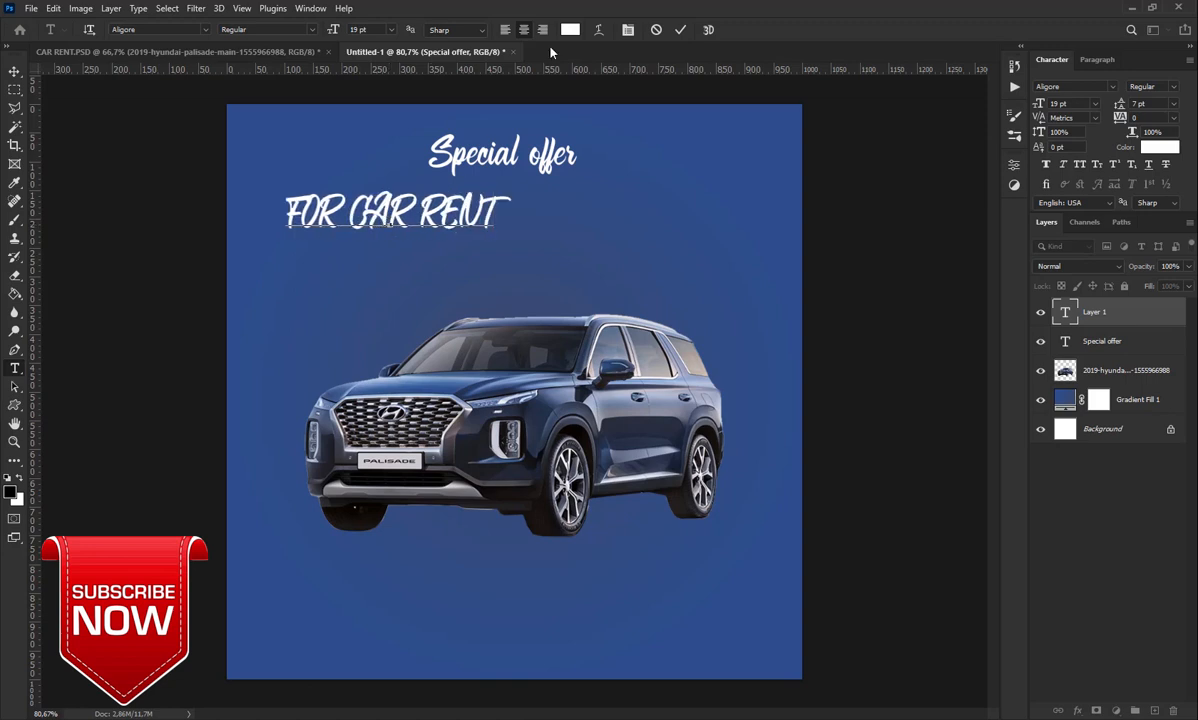
click(680, 29)
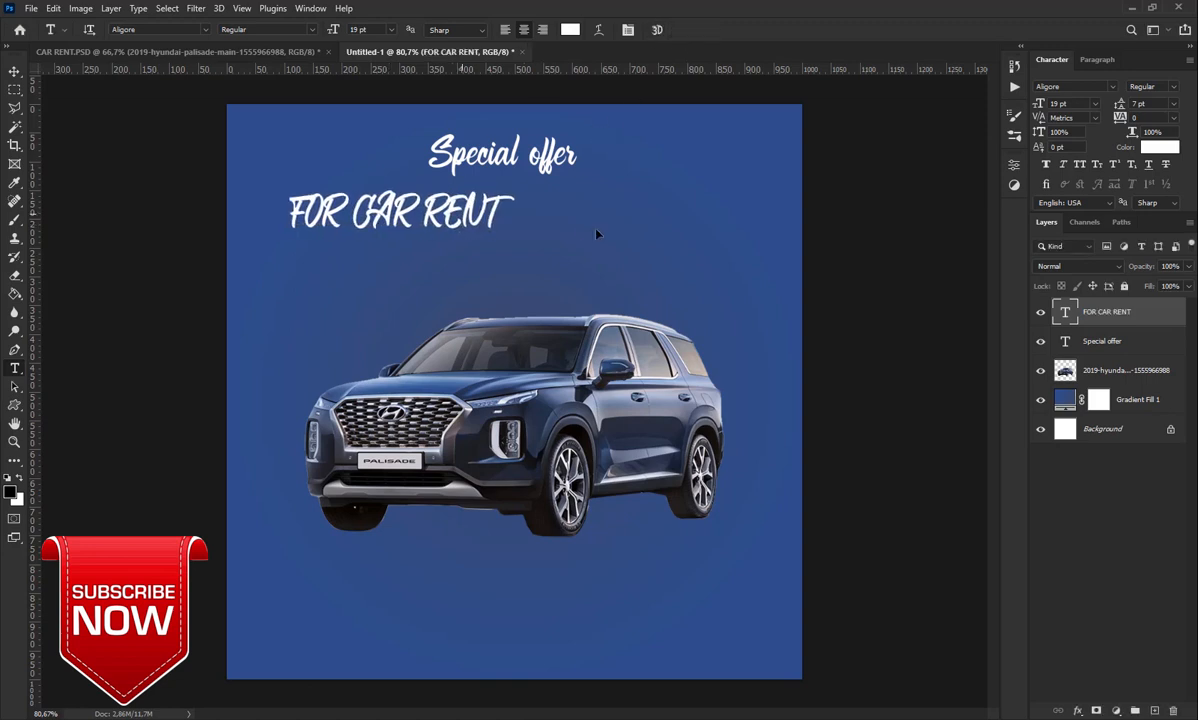
drag(475, 217, 583, 230)
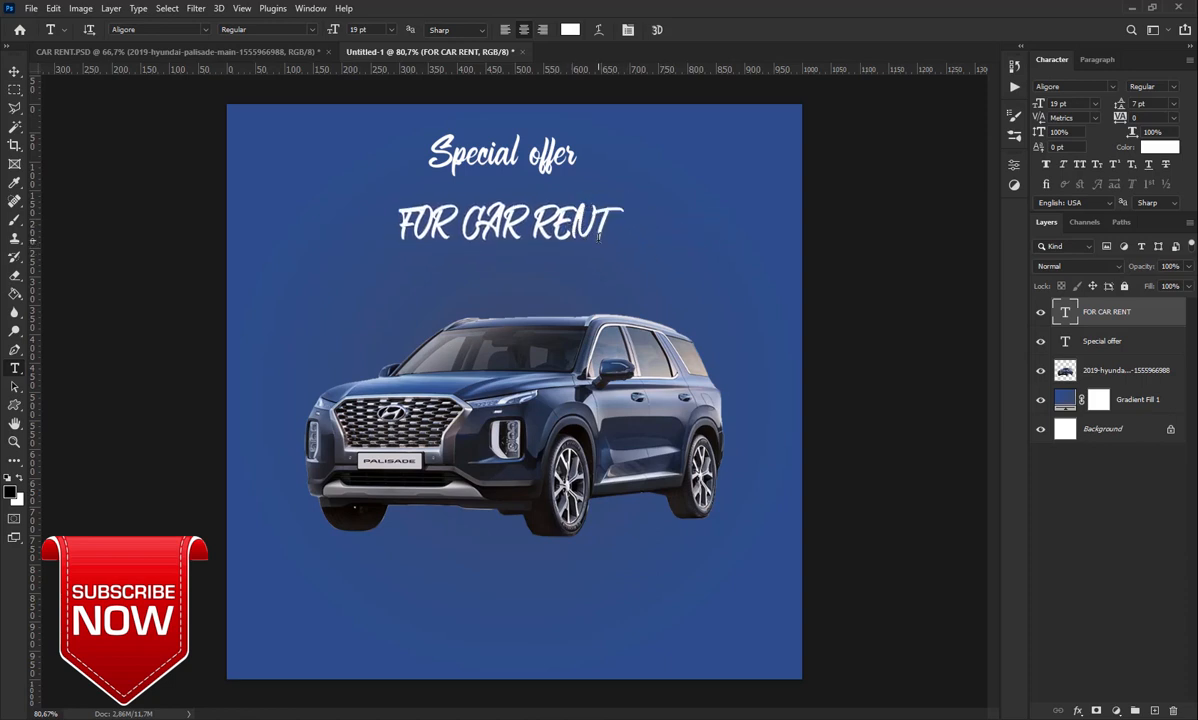
click(1112, 88)
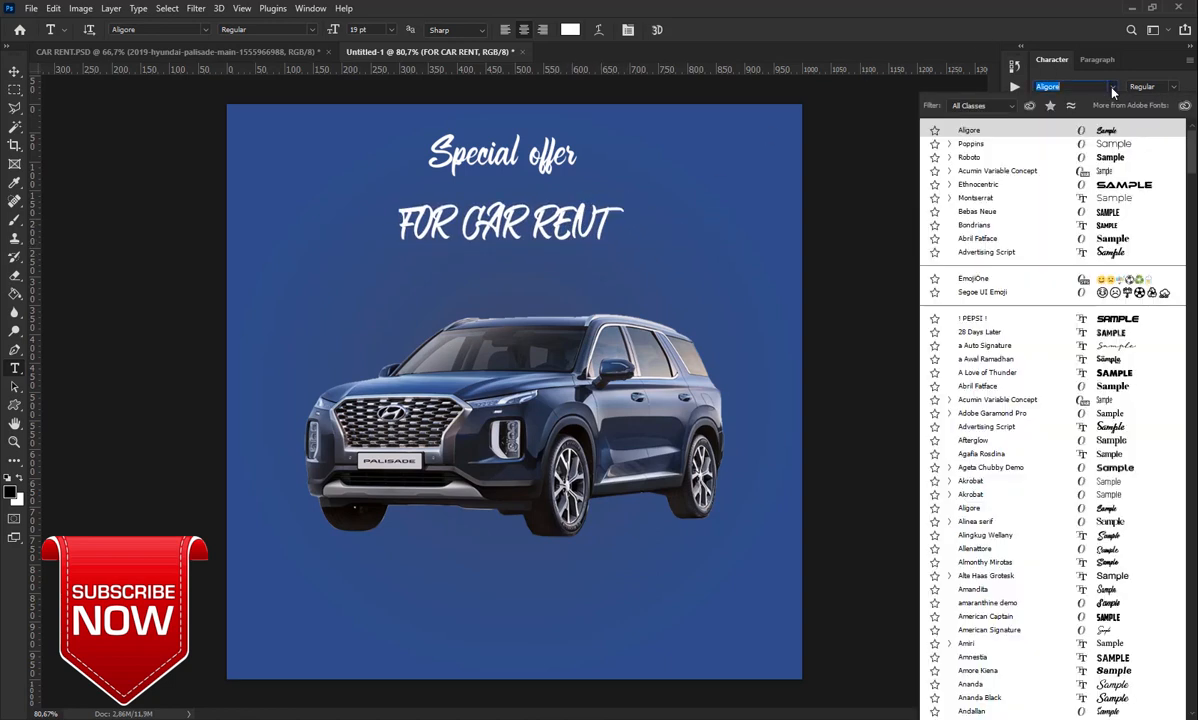
Set 'FOR CAR RENT' in Acumin Variable Concept ExtraCondensed Black at 29 pt
click(970, 176)
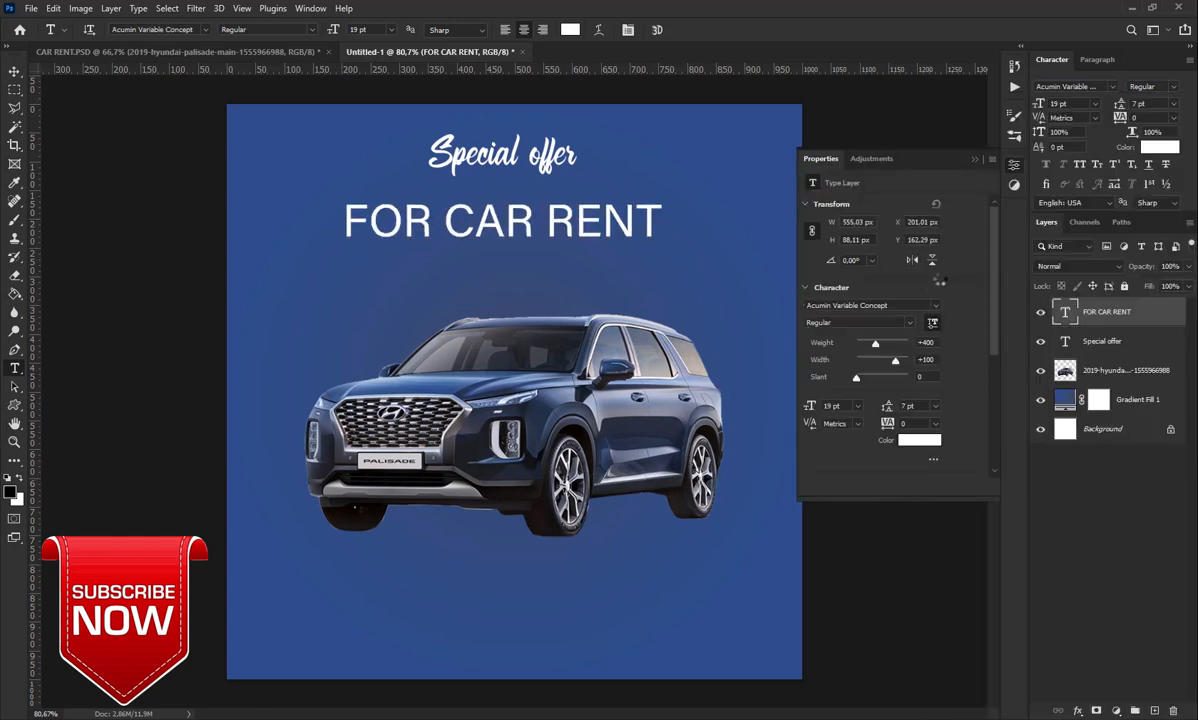
click(910, 323)
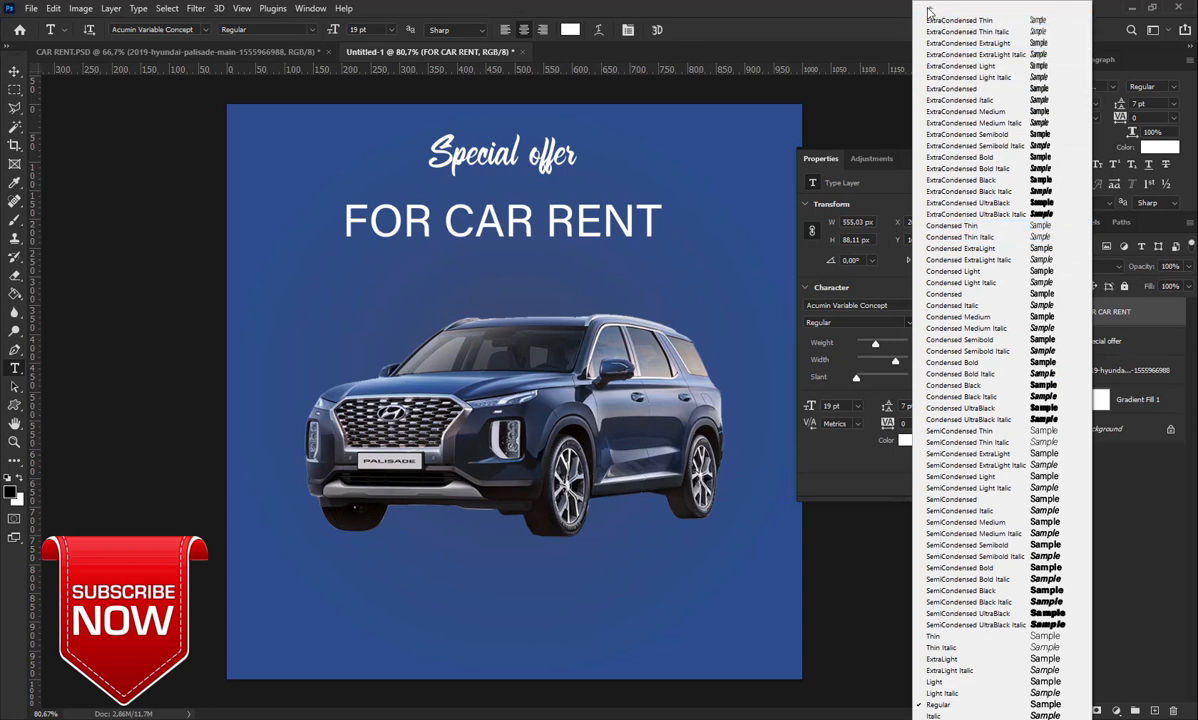
click(988, 181)
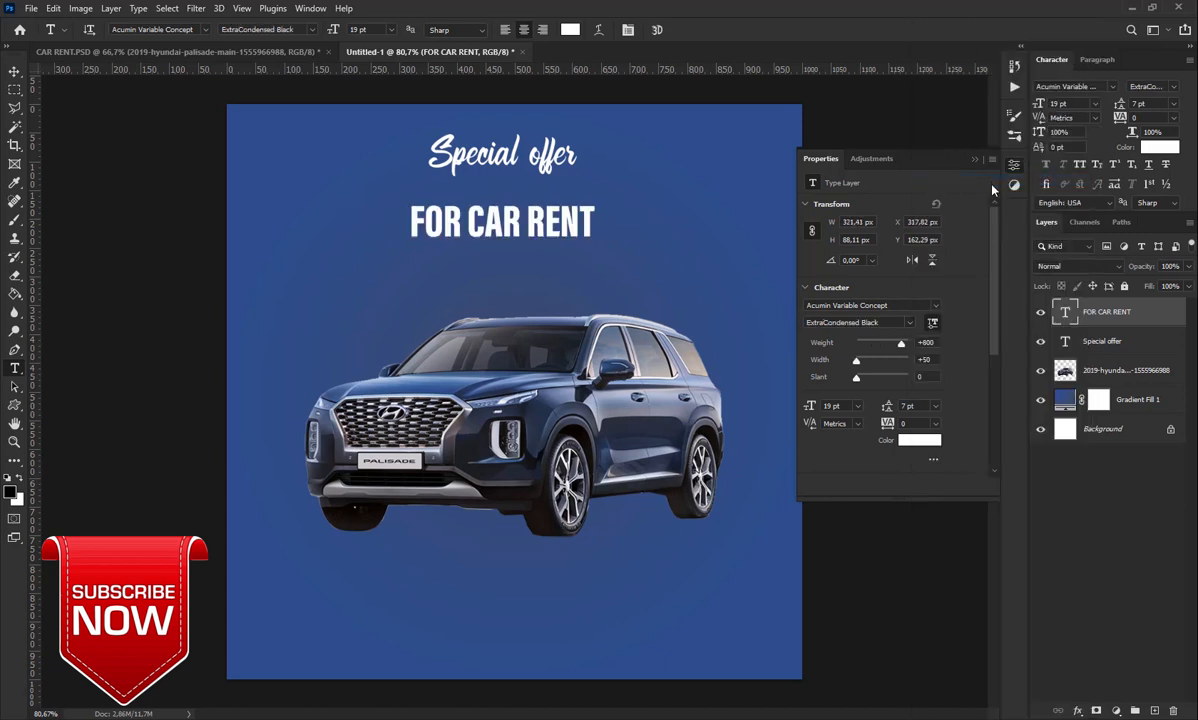
click(974, 160)
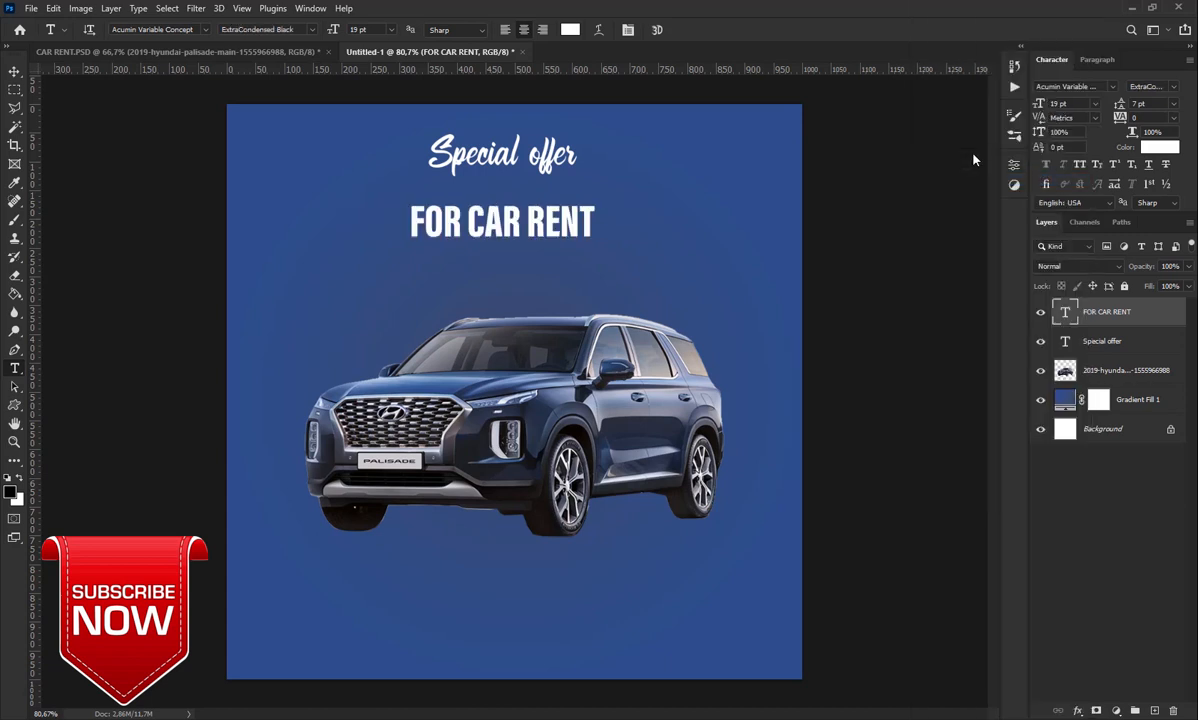
drag(1040, 106, 1048, 105)
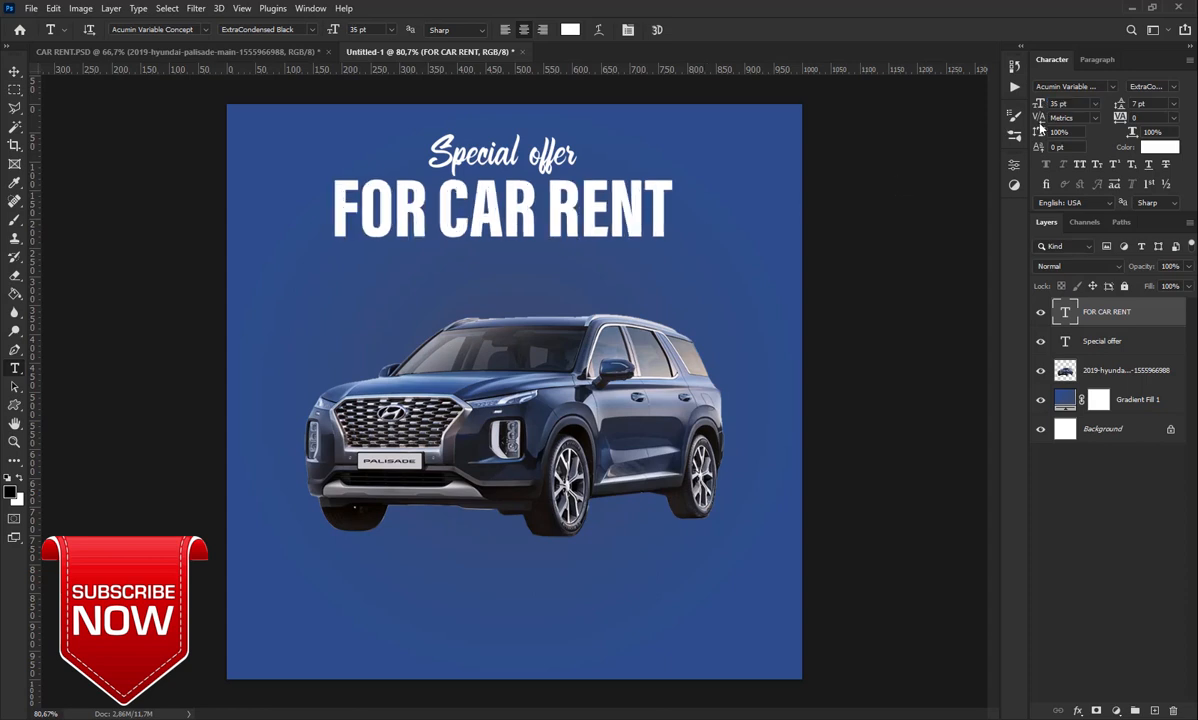
drag(1041, 108, 1037, 108)
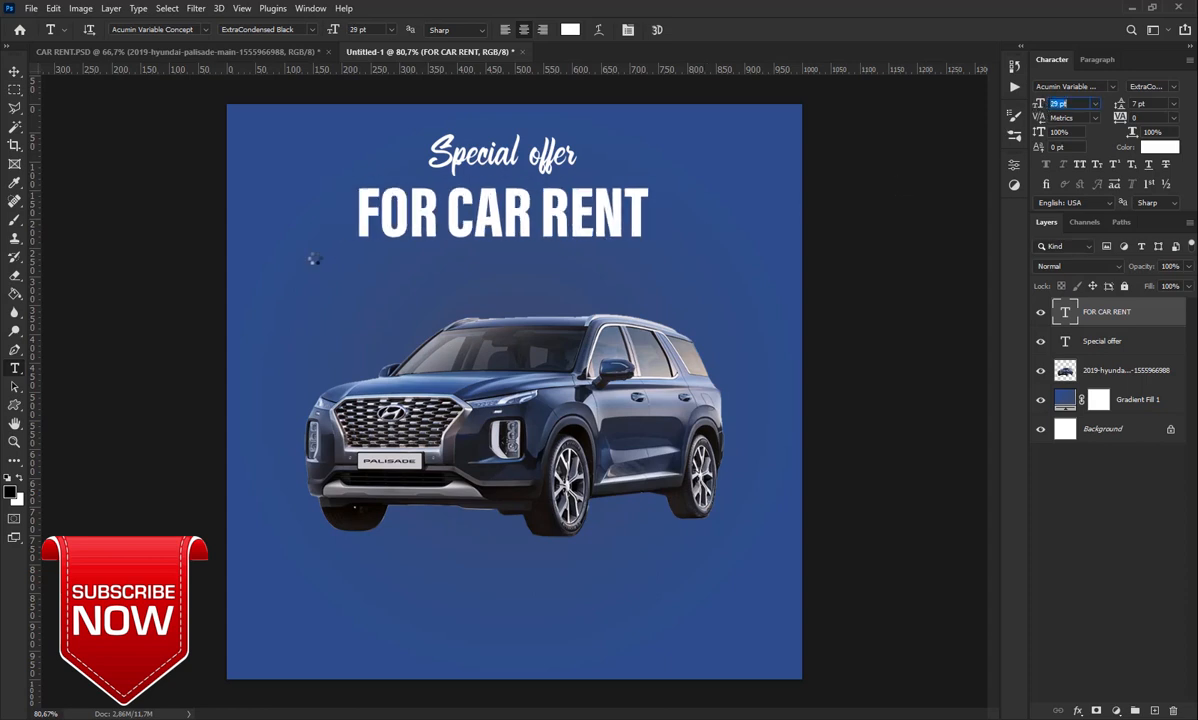
Recolour the word 'FOR' yellow (#ffcb4e) and commit the text
double_click(435, 221)
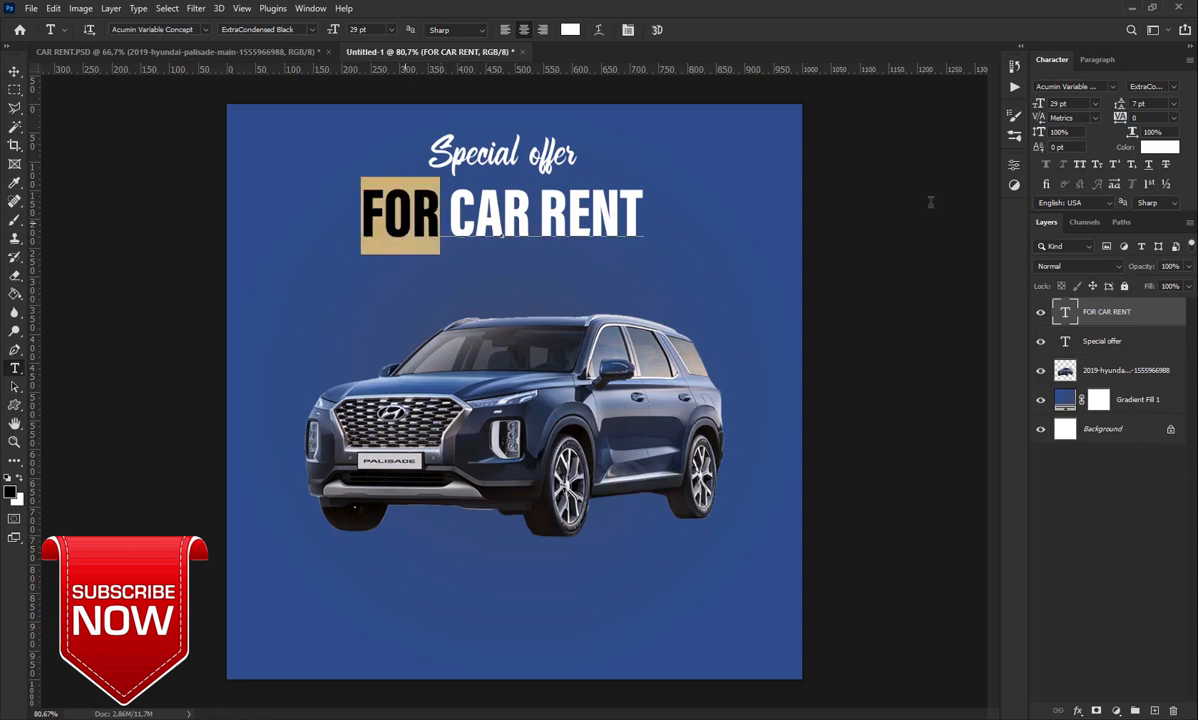
click(1159, 147)
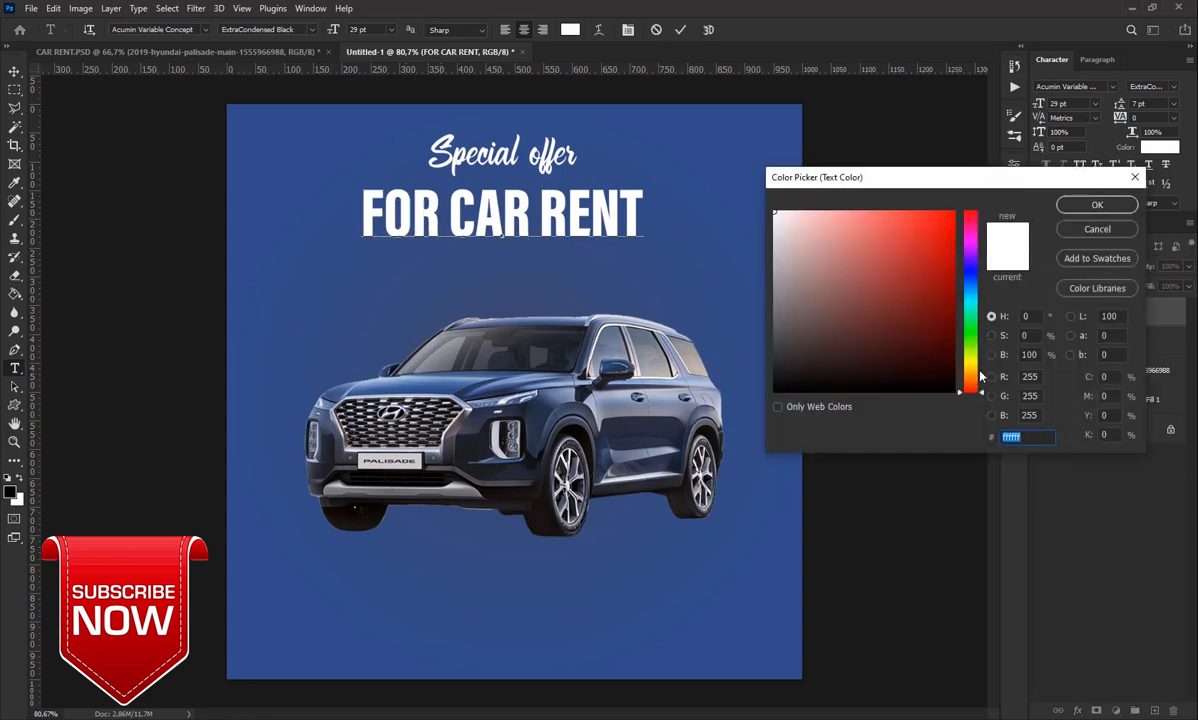
drag(973, 376, 972, 371)
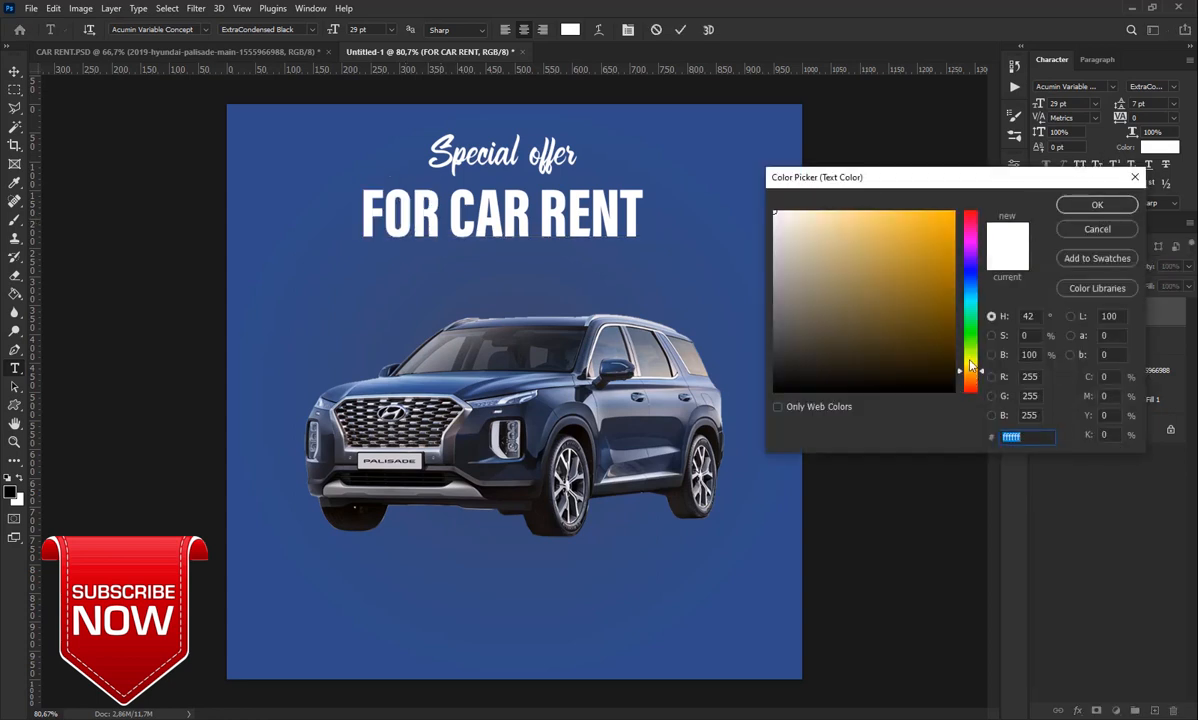
click(925, 213)
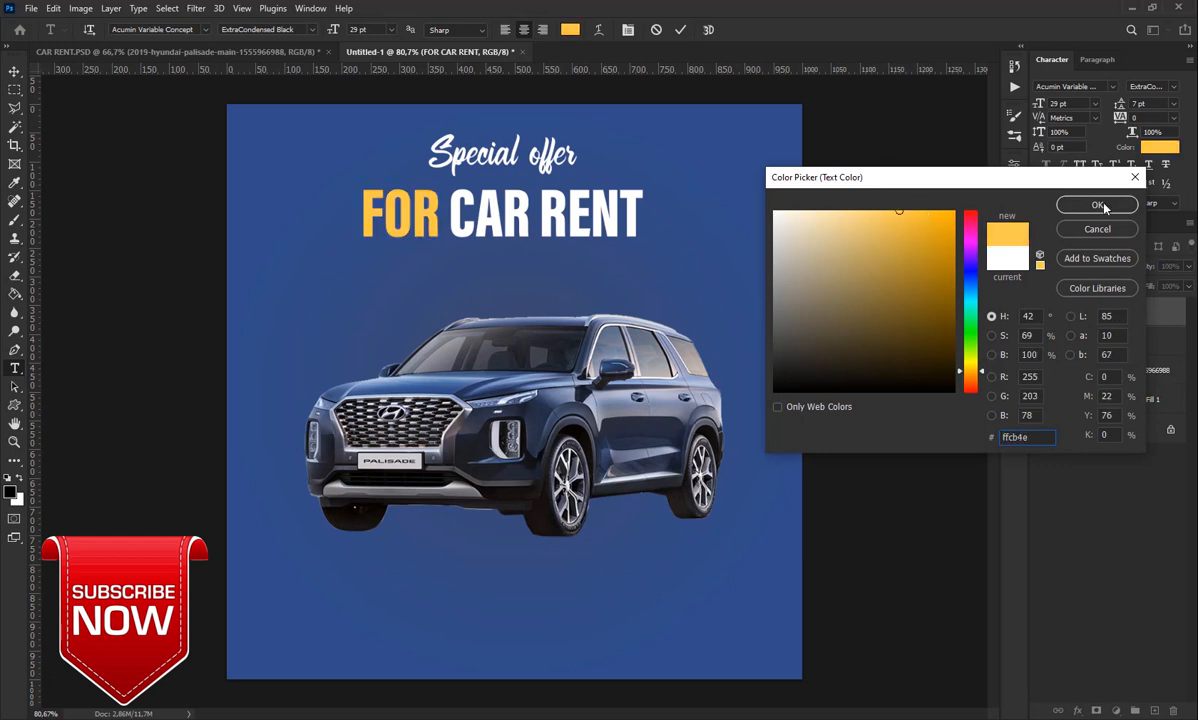
click(1097, 204)
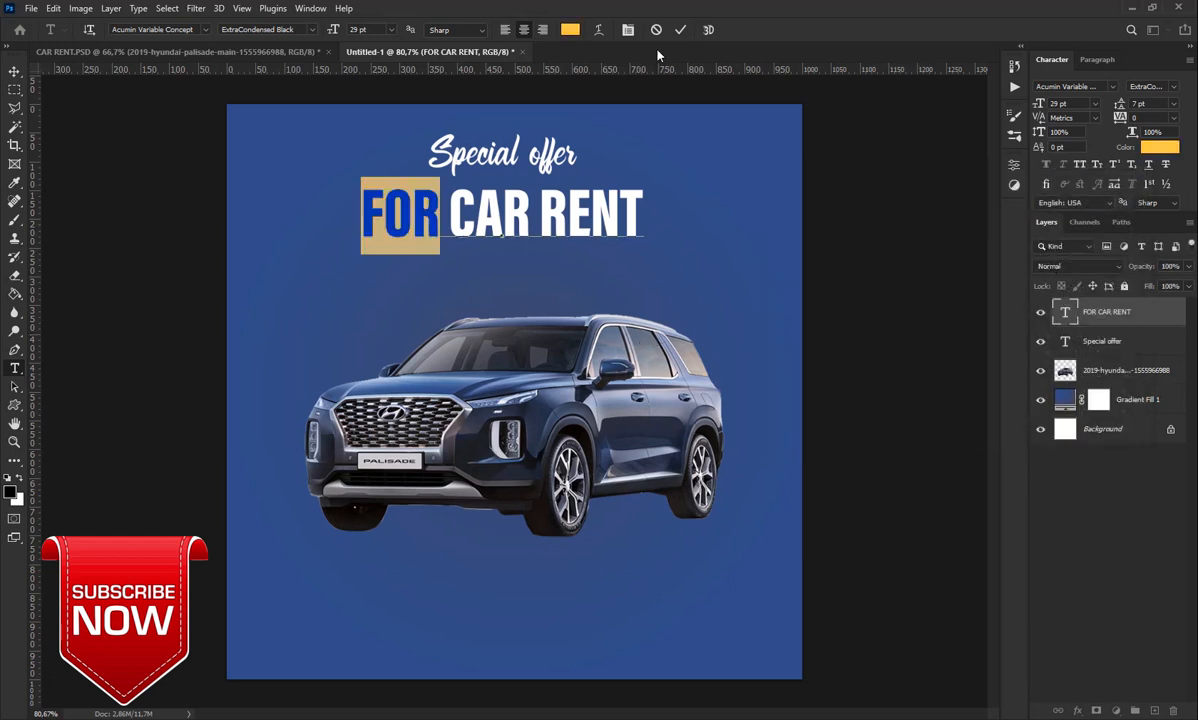
click(679, 30)
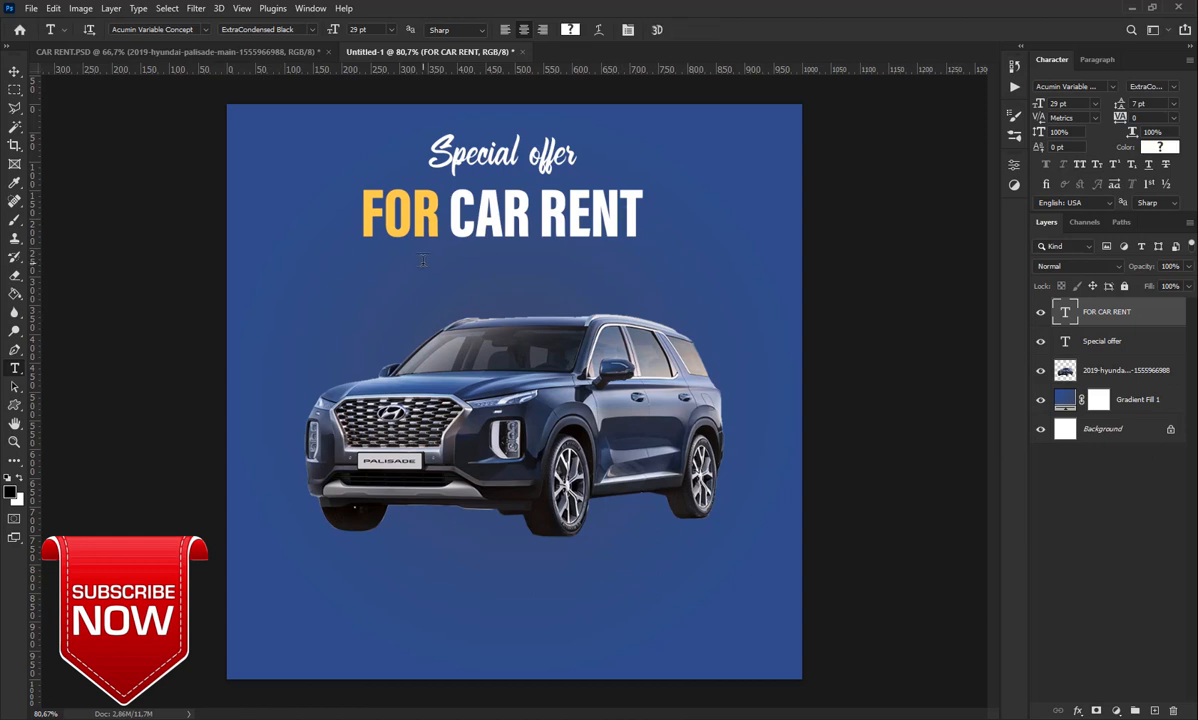
Type 'Find The Perfect Car For You Today!' as a 12 pt line under the headline
click(383, 265)
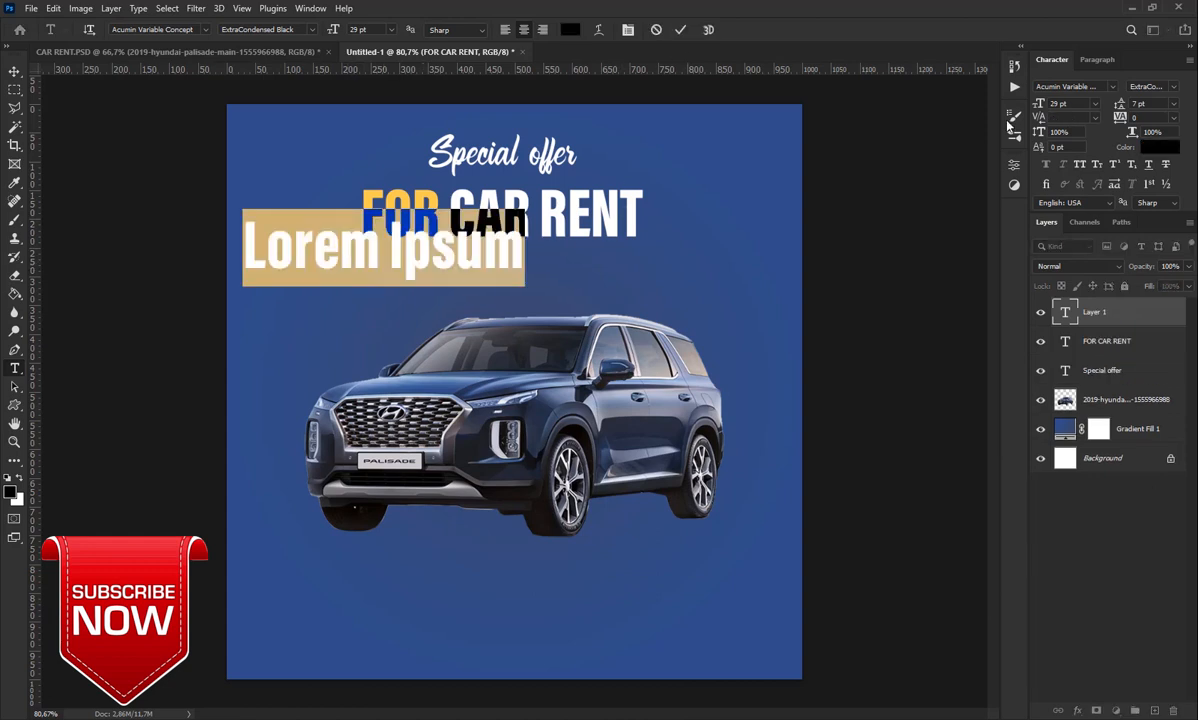
drag(1040, 104, 1036, 104)
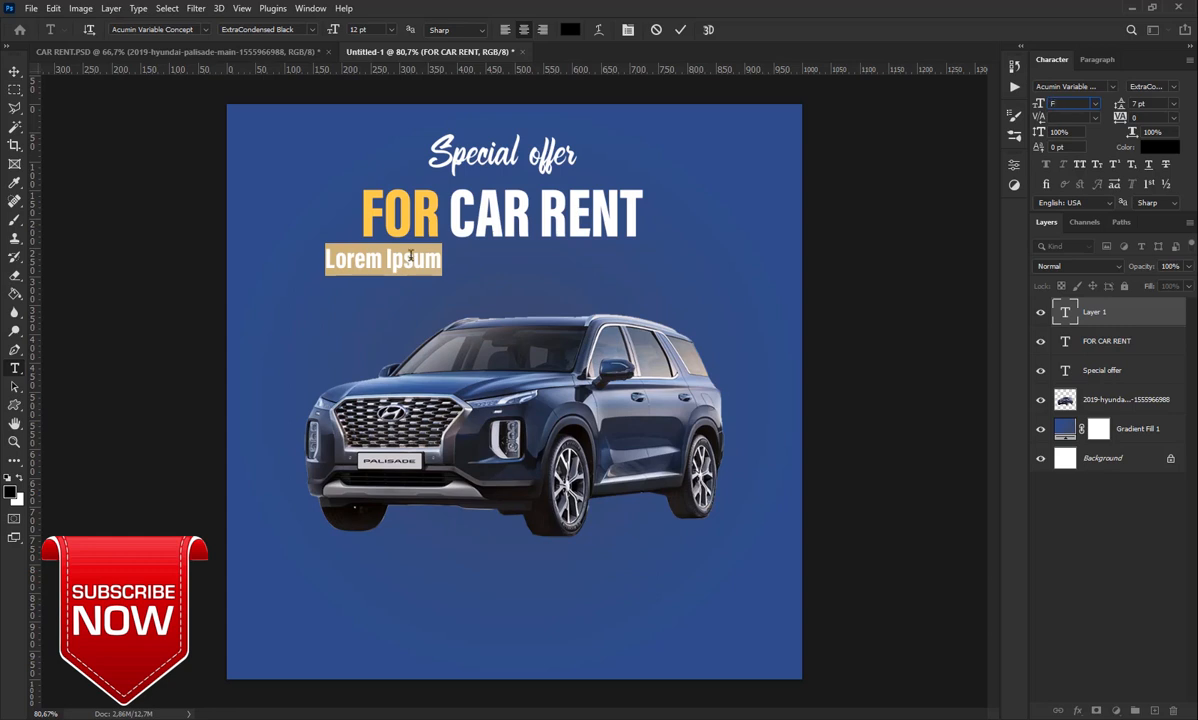
click(441, 258)
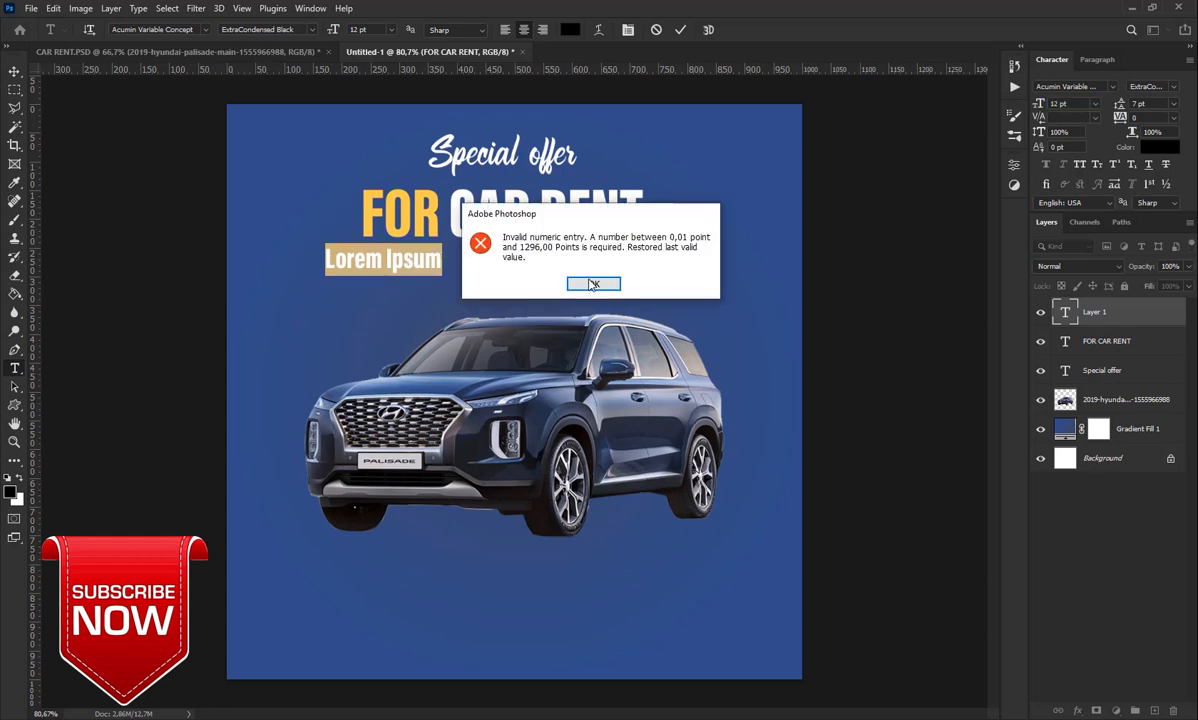
click(556, 272)
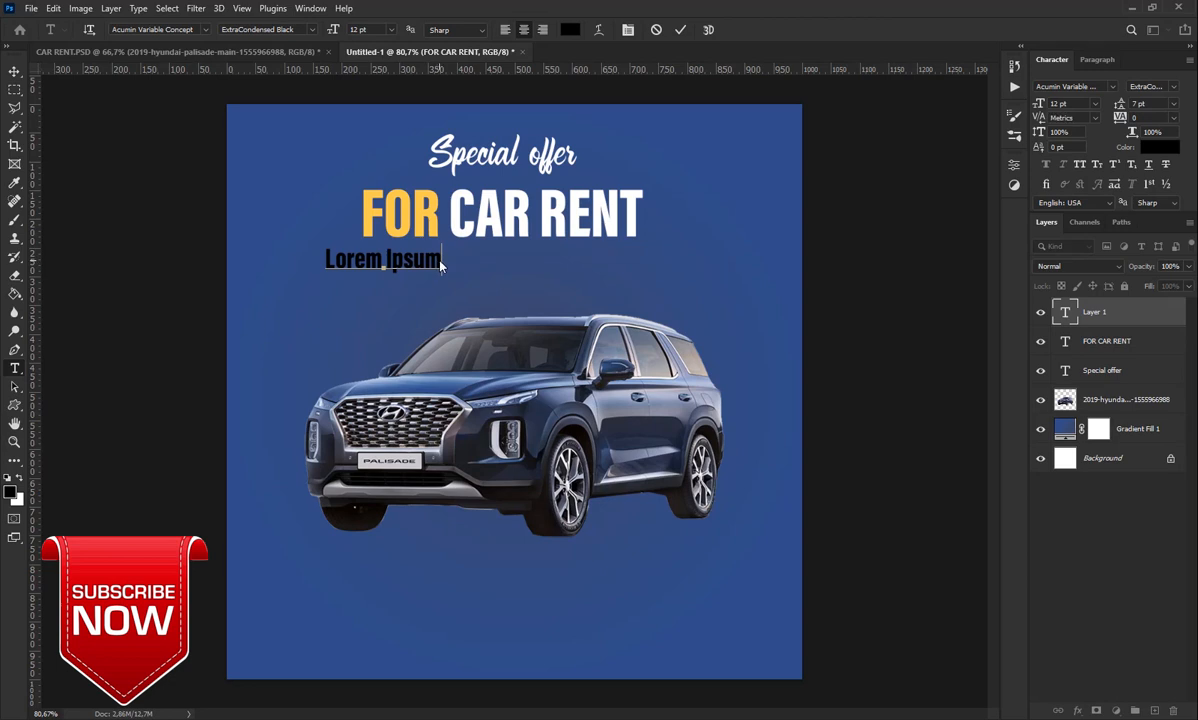
drag(443, 260, 325, 257)
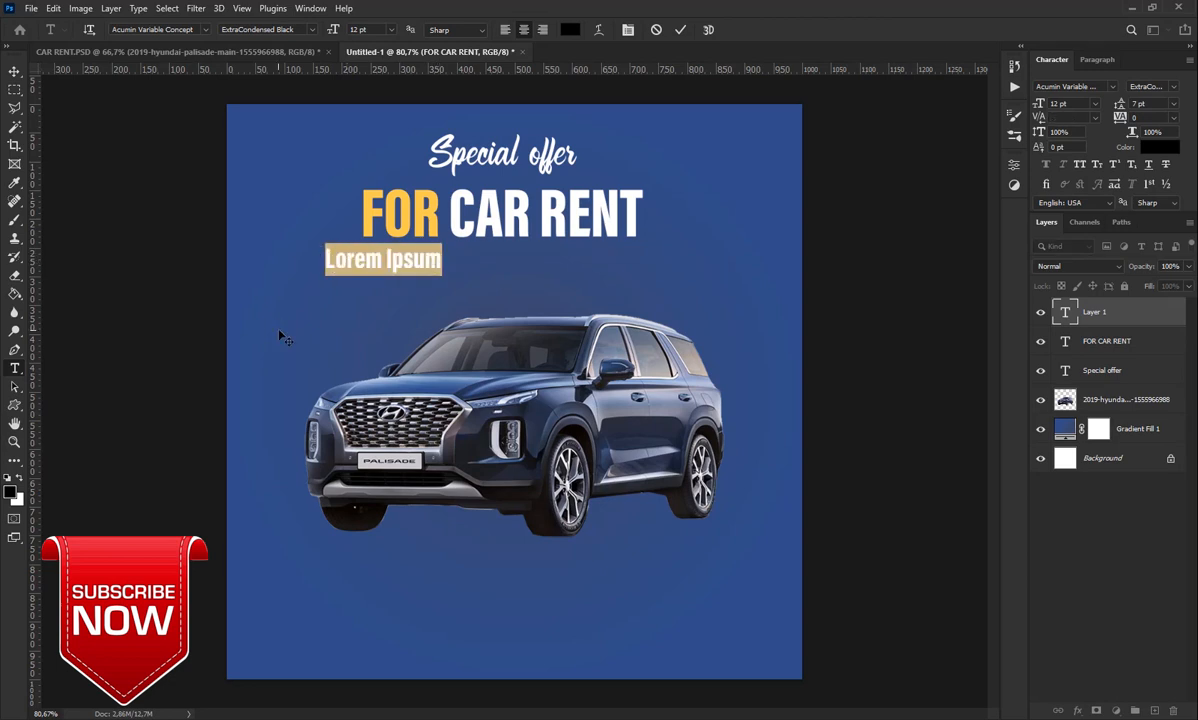
text(F)
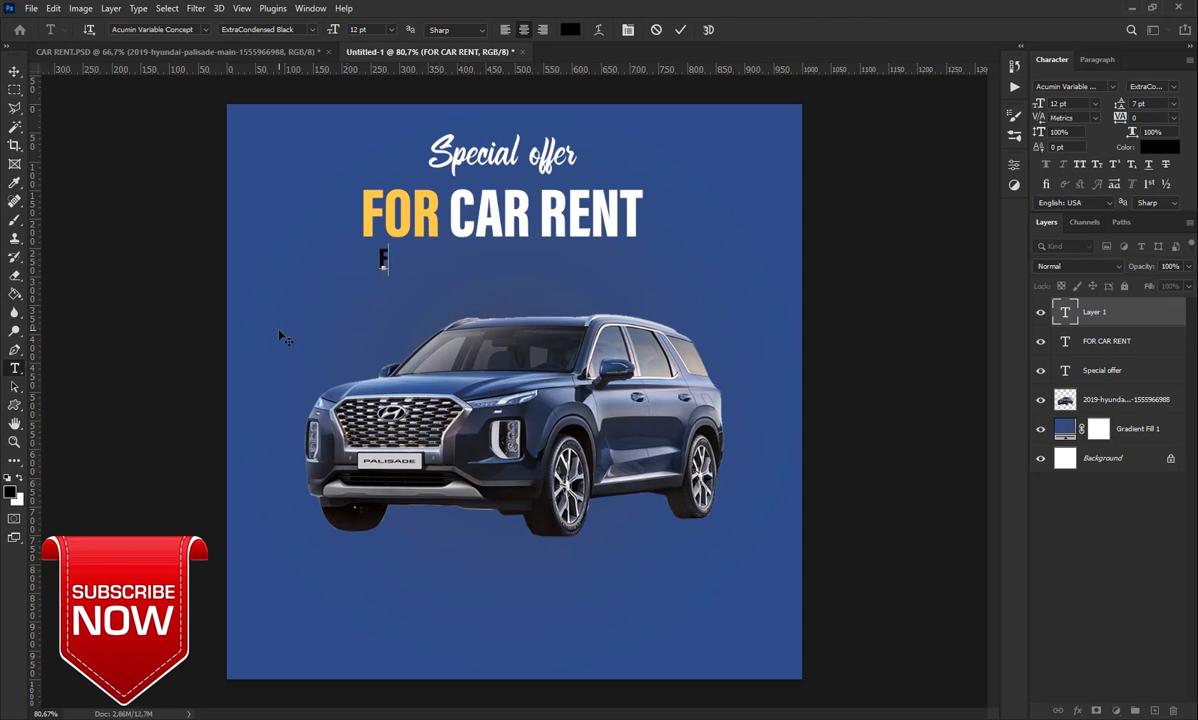
text(ind Th)
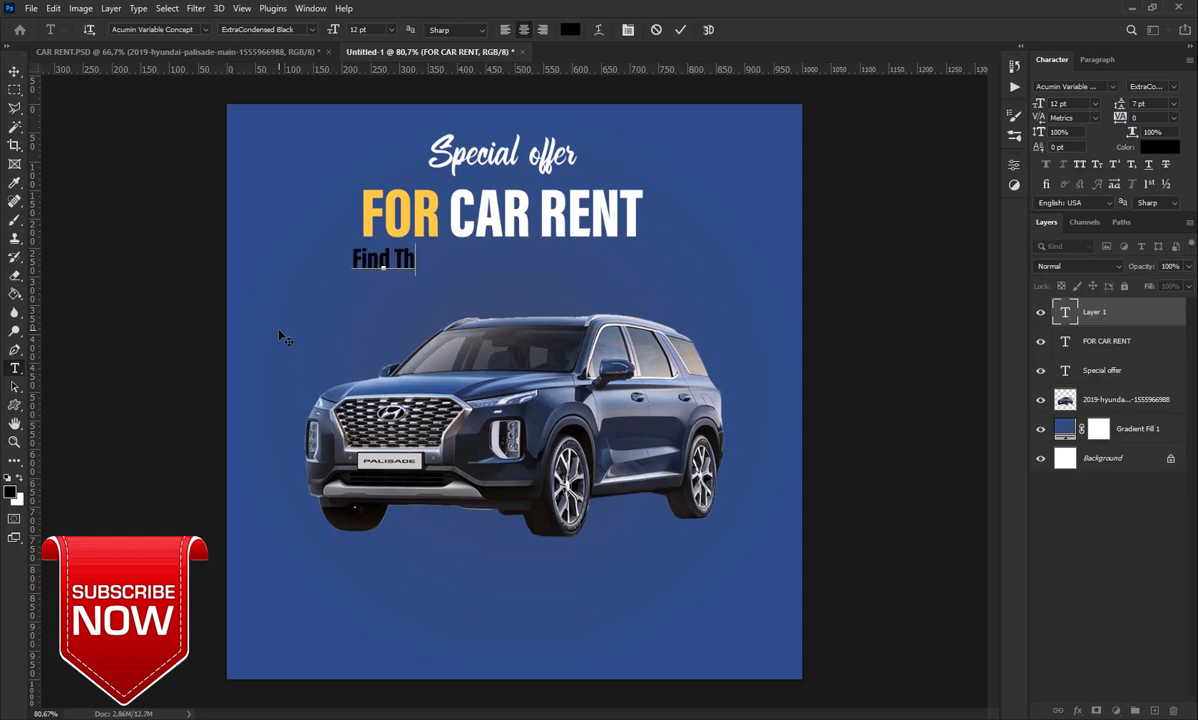
text(e Per)
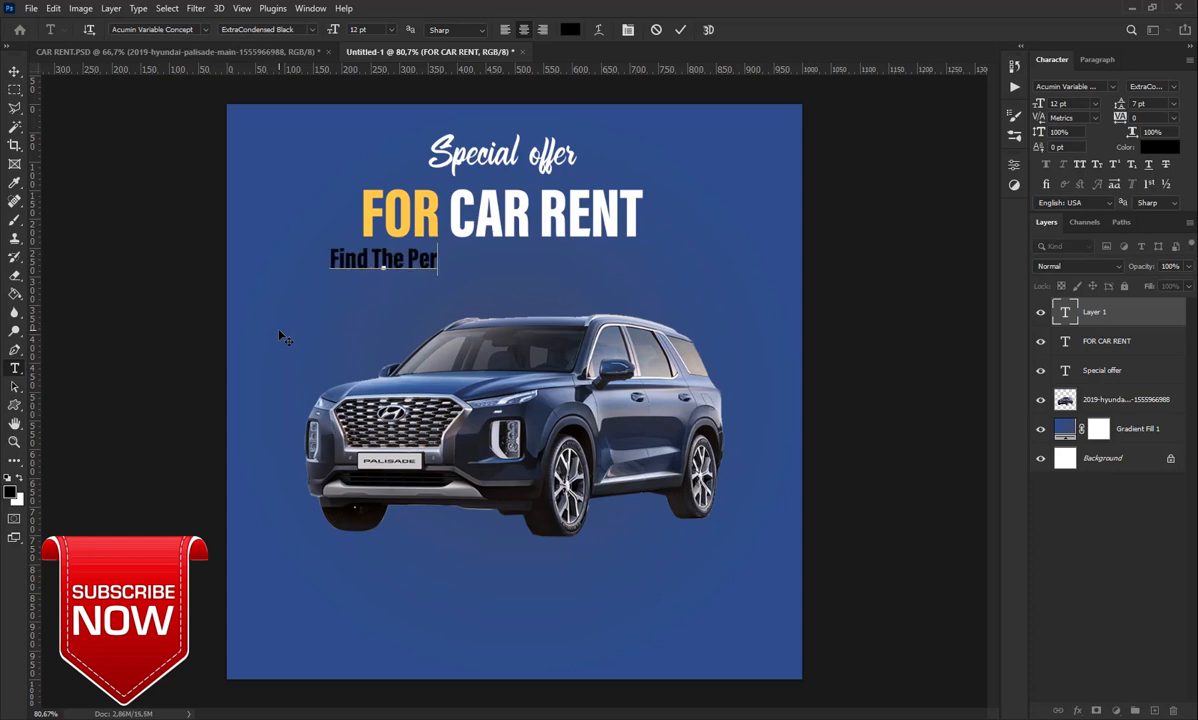
text(fect)
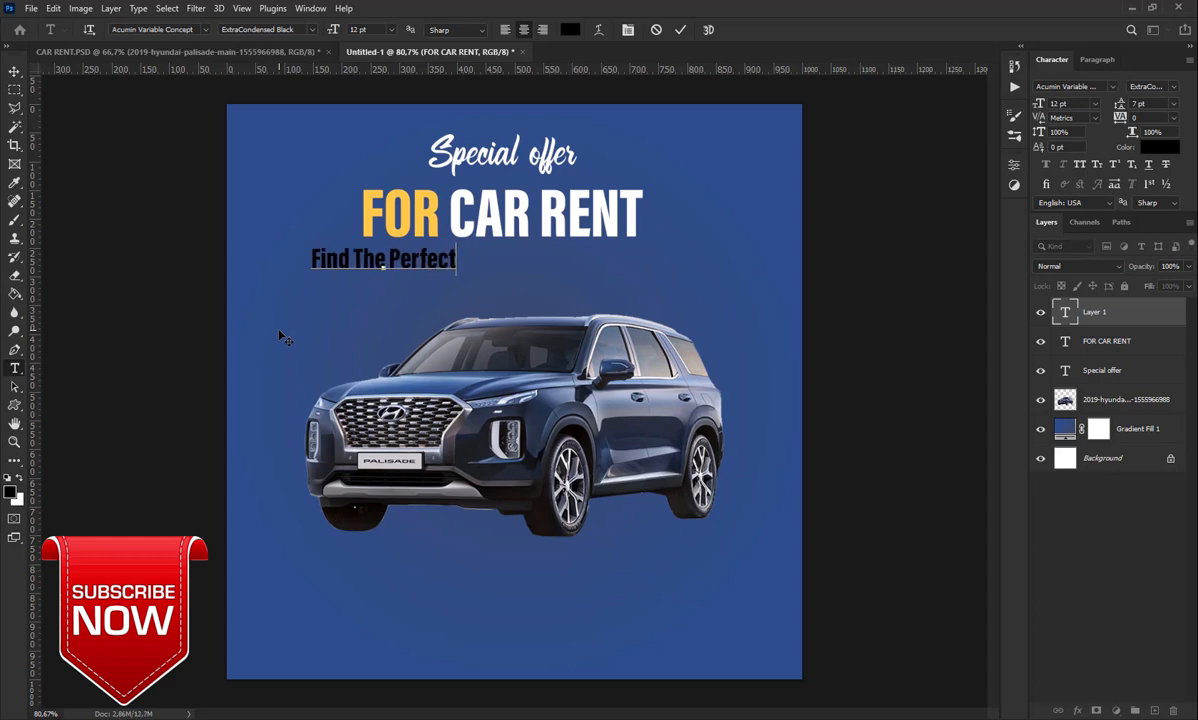
text( Car)
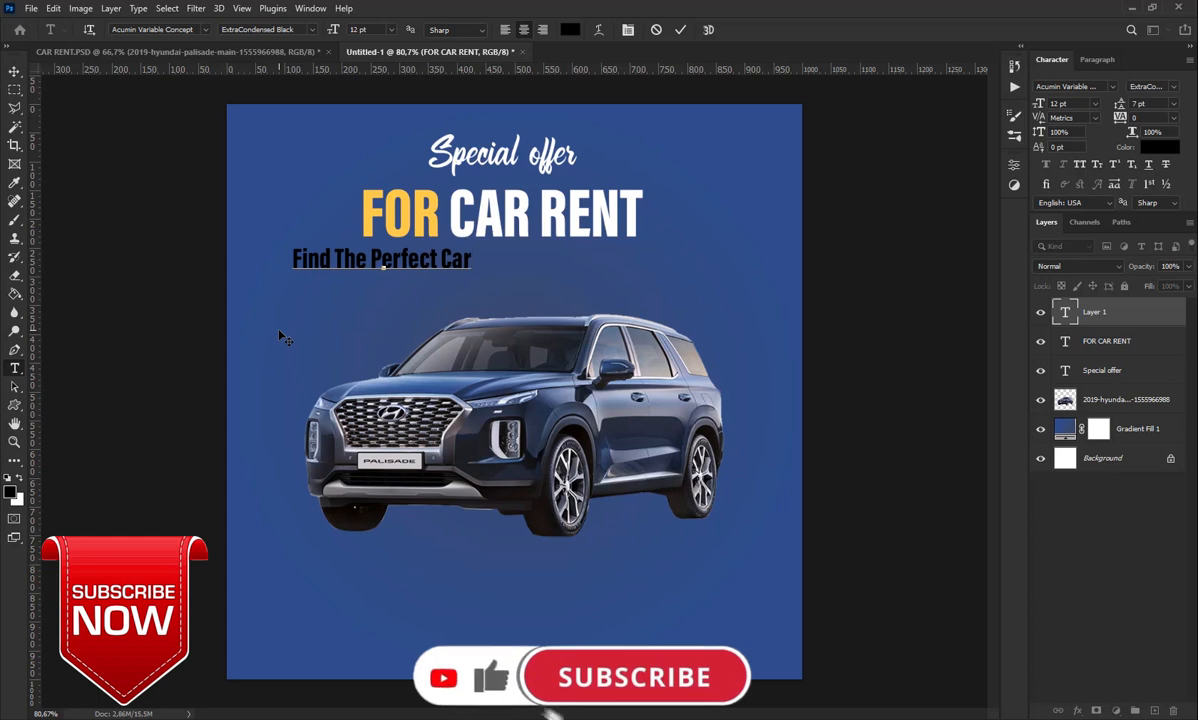
text( Fo)
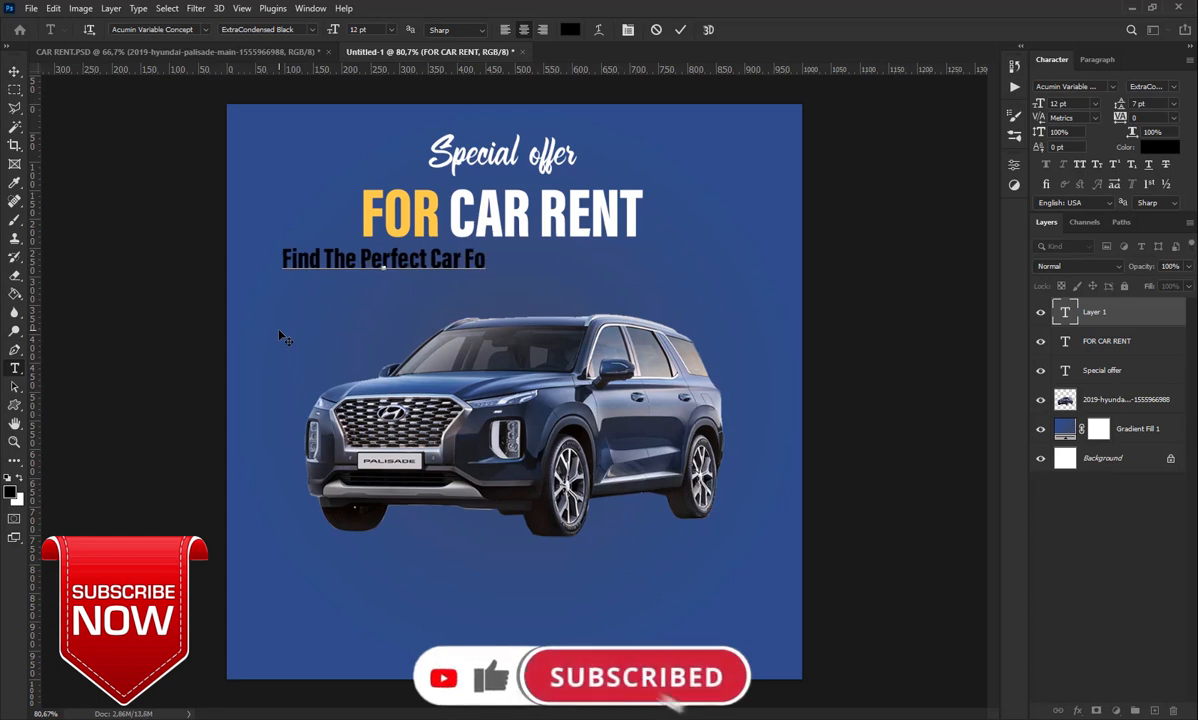
text(r You)
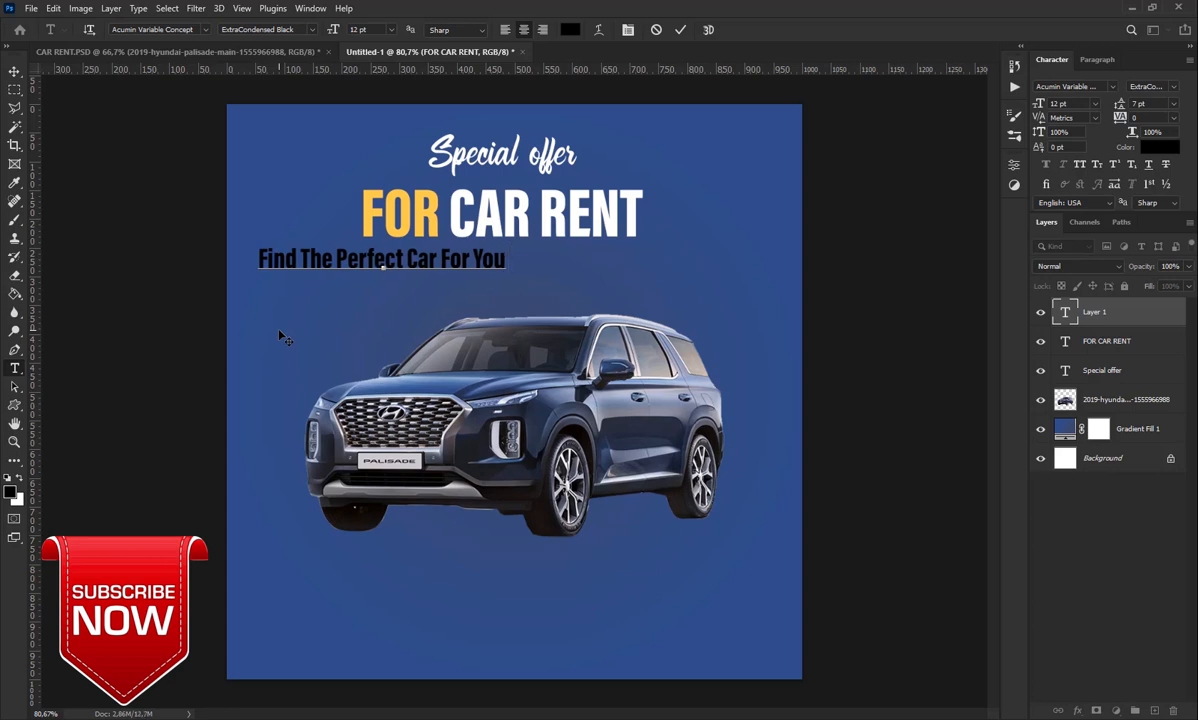
text( Toda)
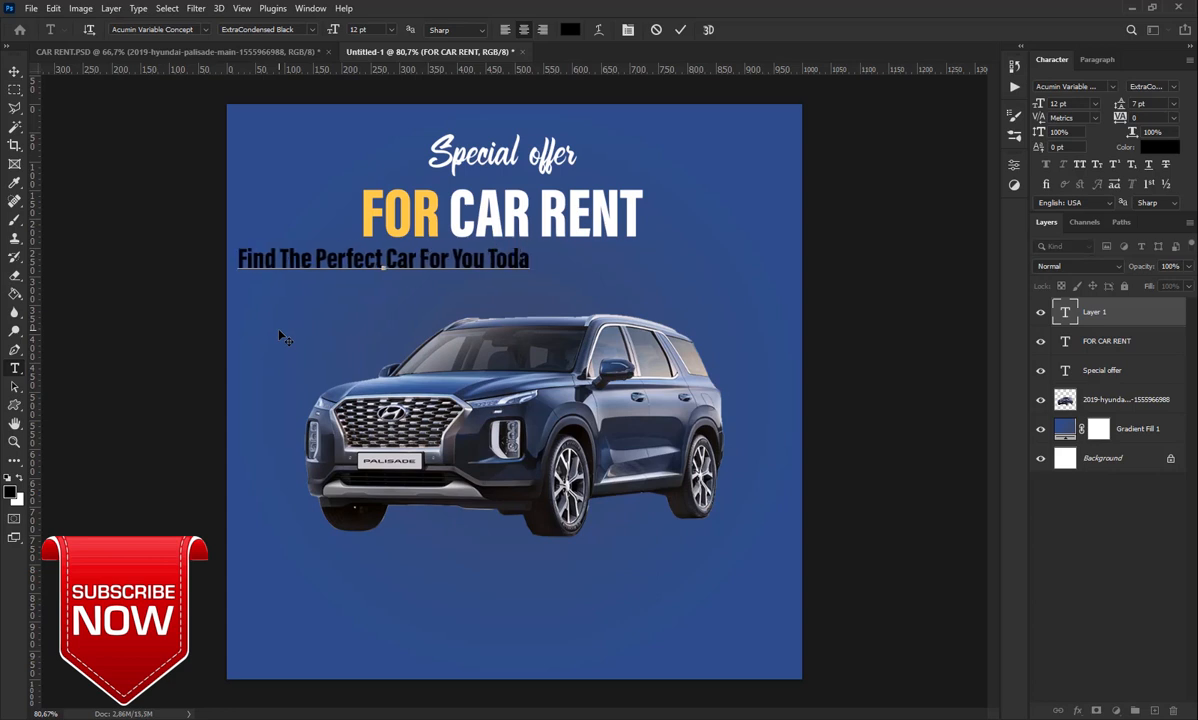
text(y!)
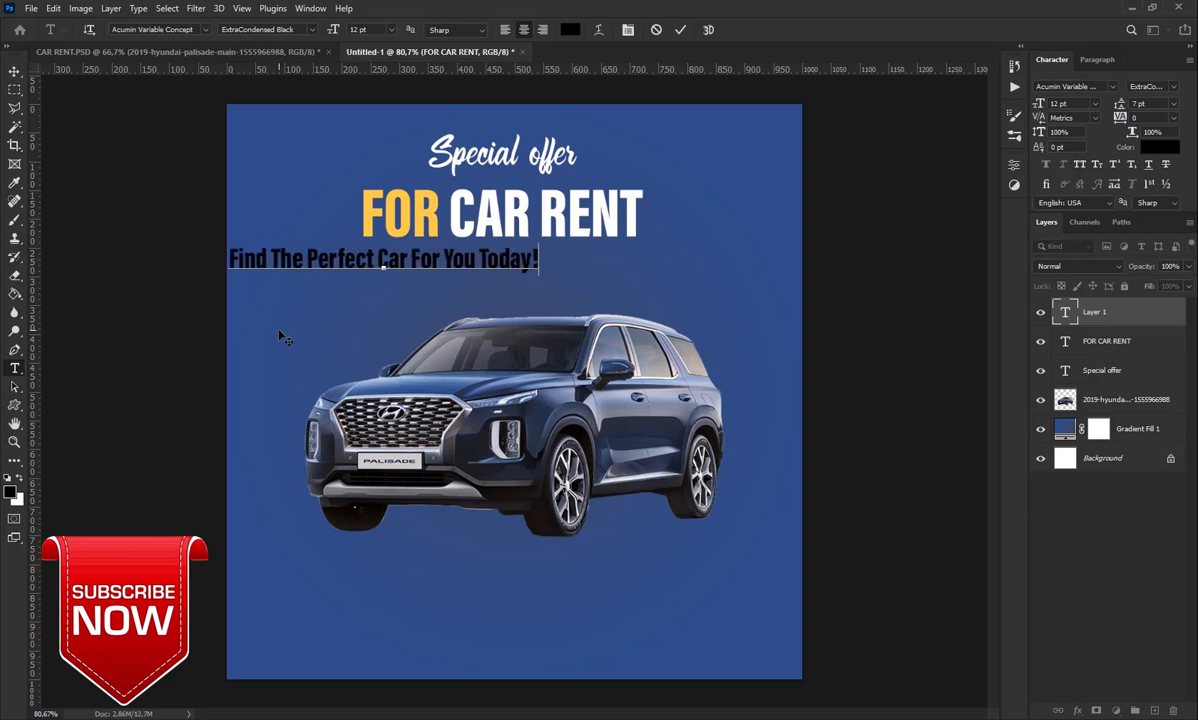
click(679, 31)
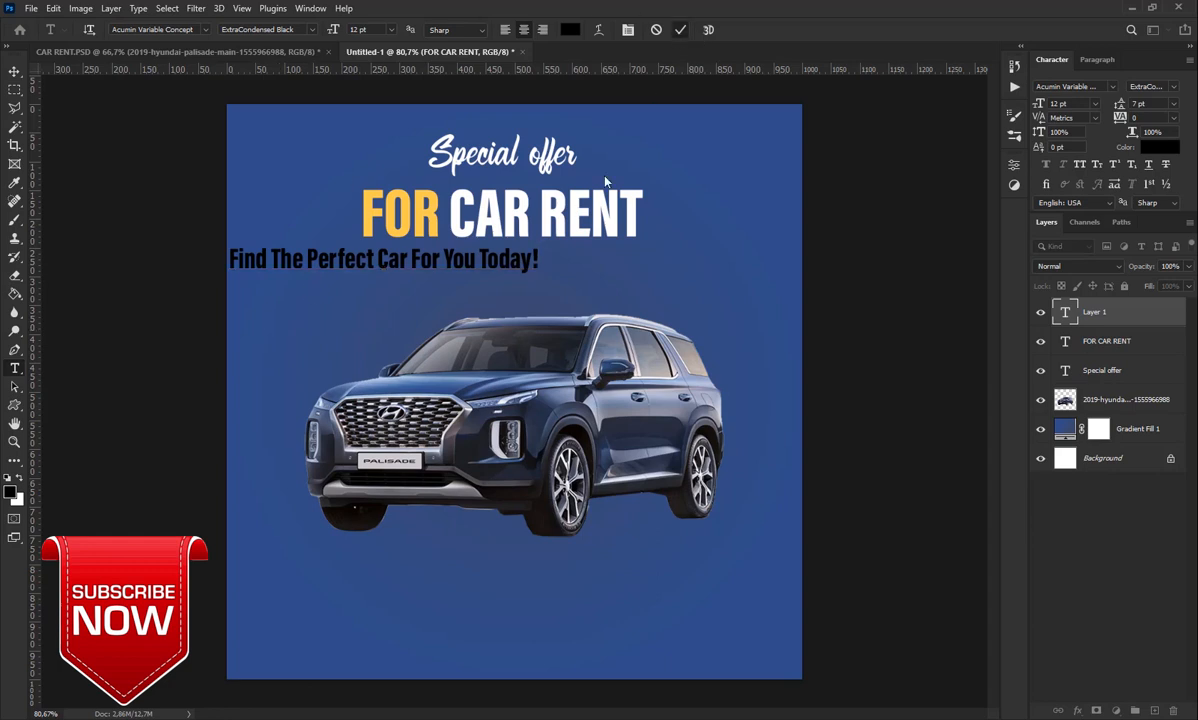
Centre the tagline under CAR RENT and switch it to Roboto at a small size
drag(464, 259, 619, 259)
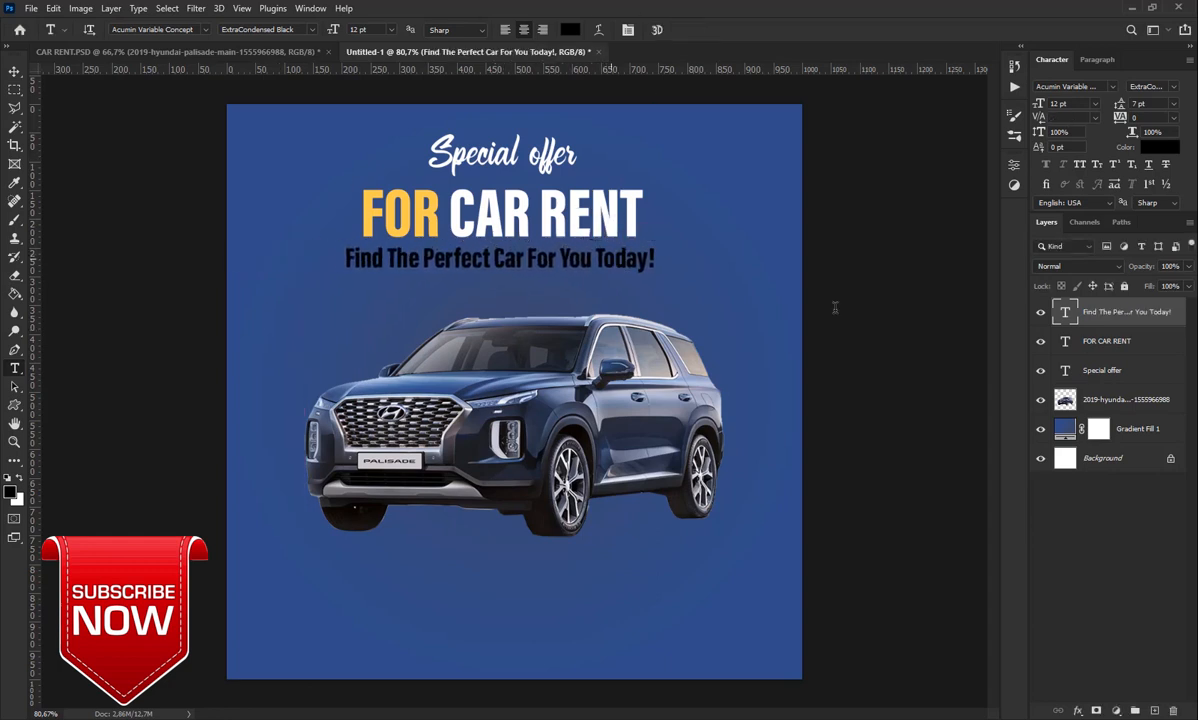
click(1042, 106)
text(8)
key(Return)
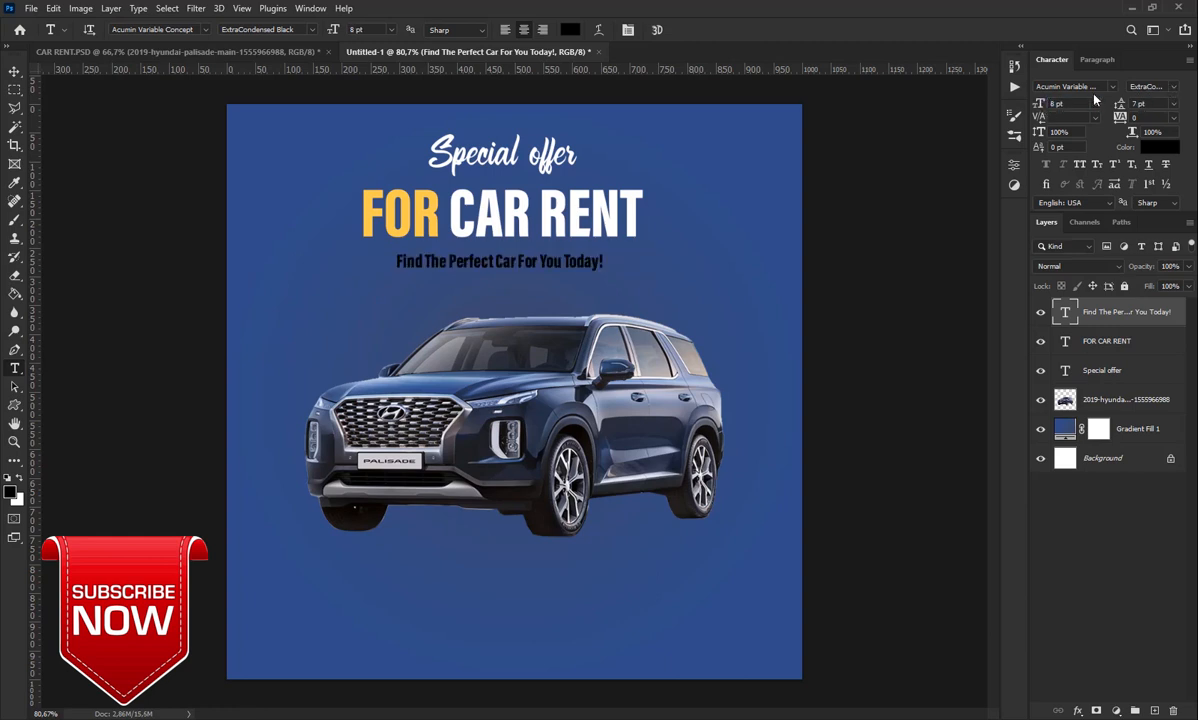
click(1113, 88)
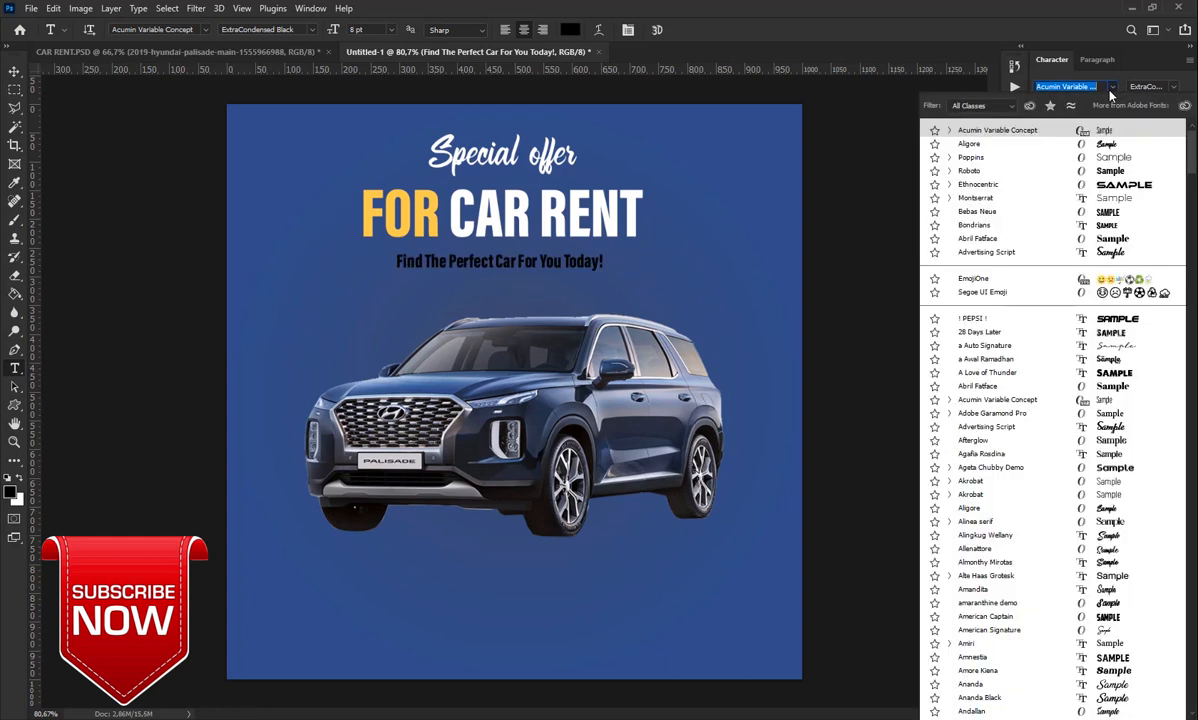
click(972, 171)
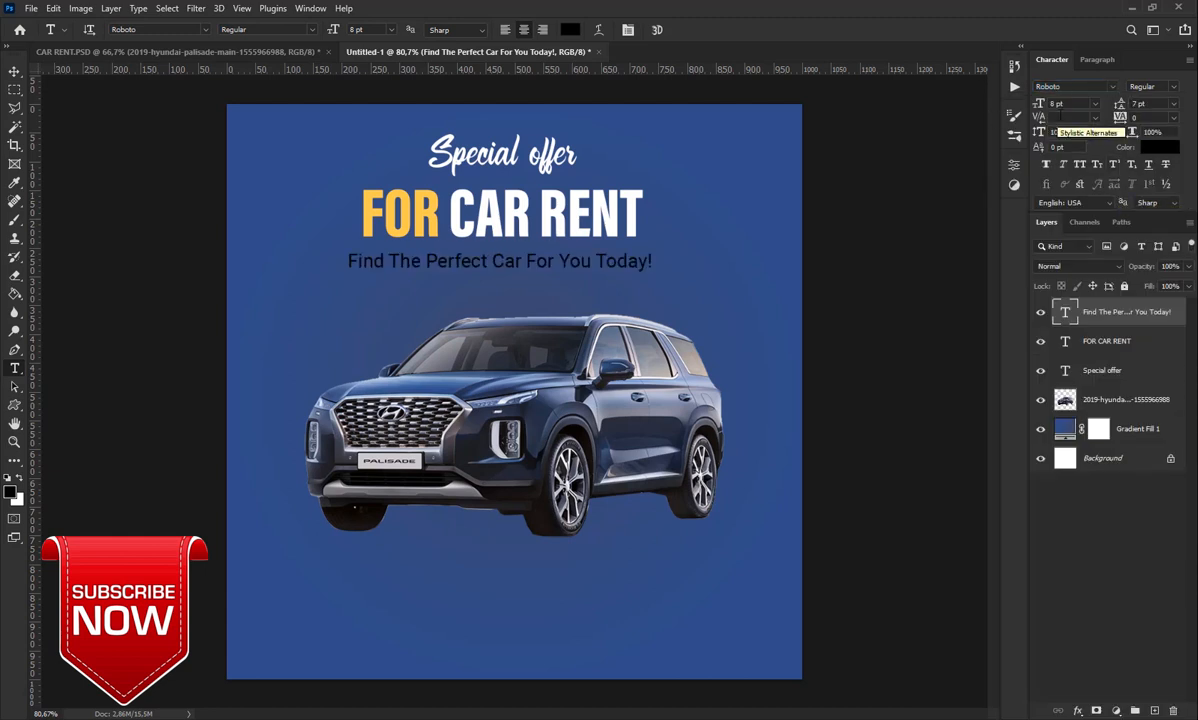
click(1060, 104)
text(6)
key(Return)
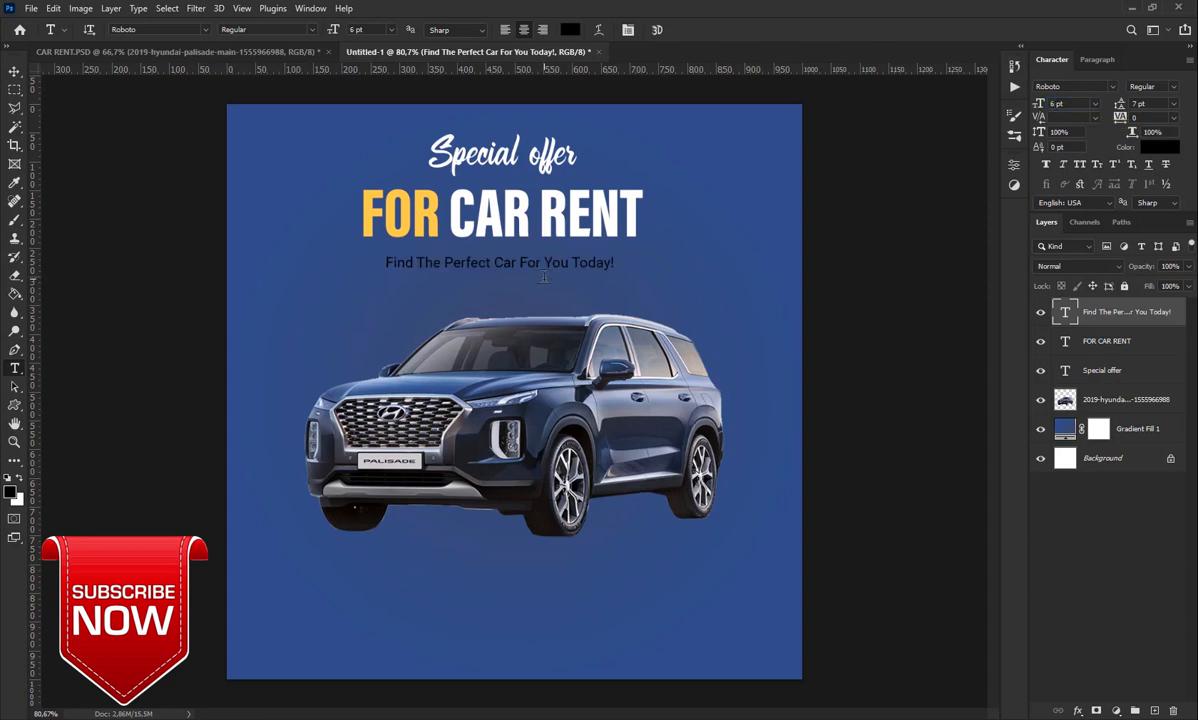
mouse_move(540, 270)
mouse_down()
mouse_move(550, 237)
mouse_move(524, 259)
mouse_up()
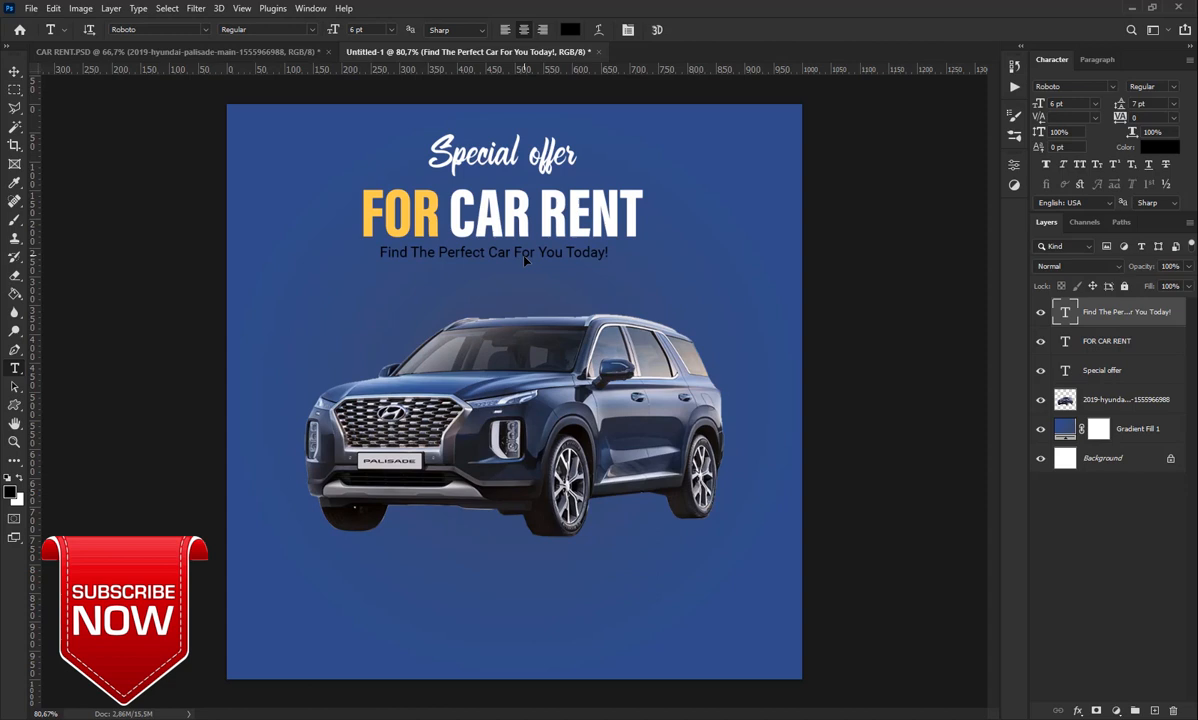
Make the tagline white (#ffffff) at 7 pt and nudge it right and down into place
click(1160, 147)
click(560, 155)
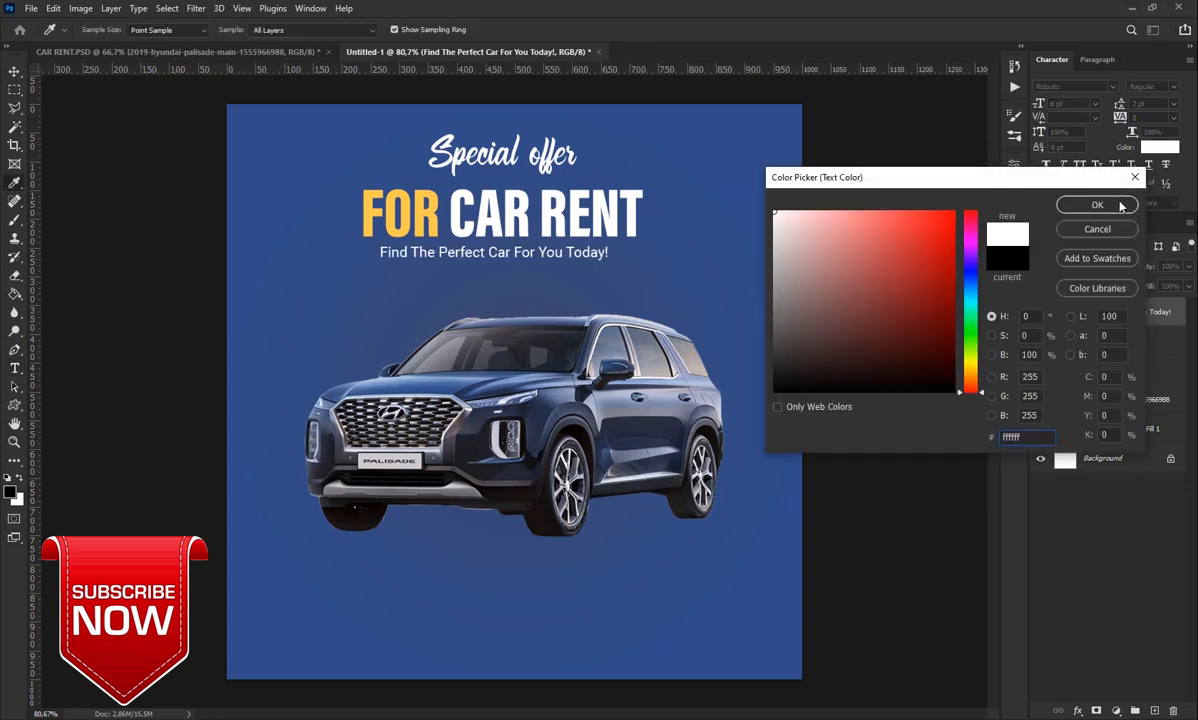
click(1097, 205)
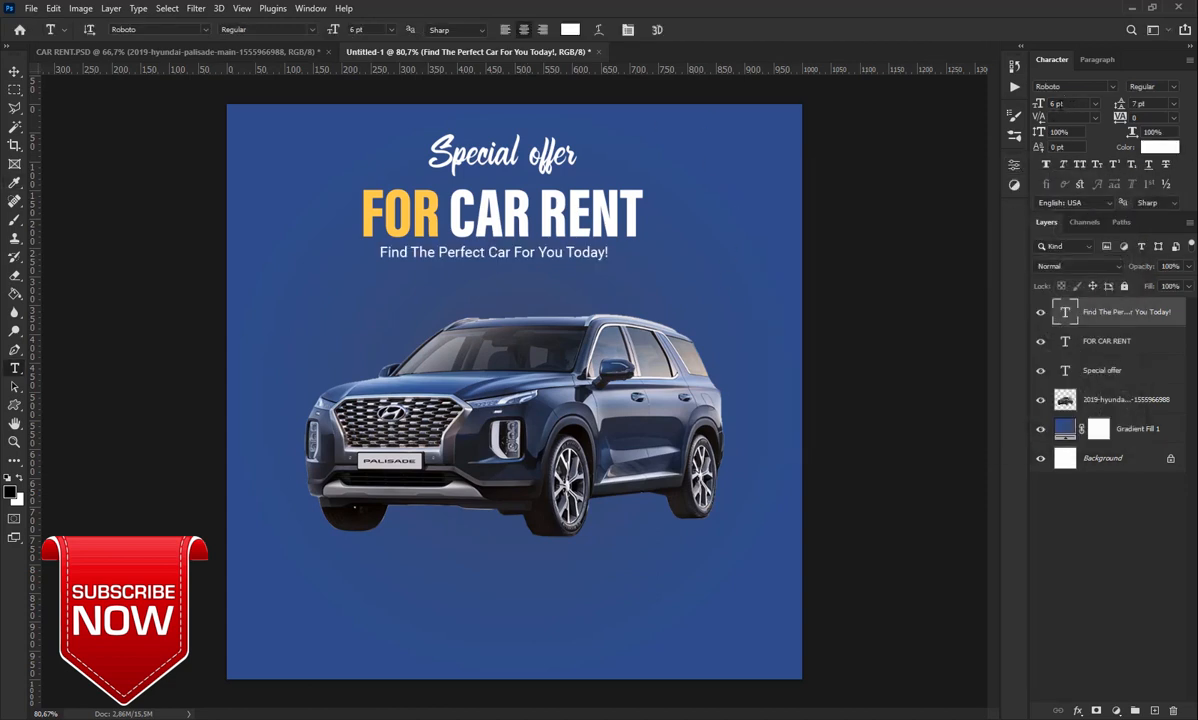
click(1057, 103)
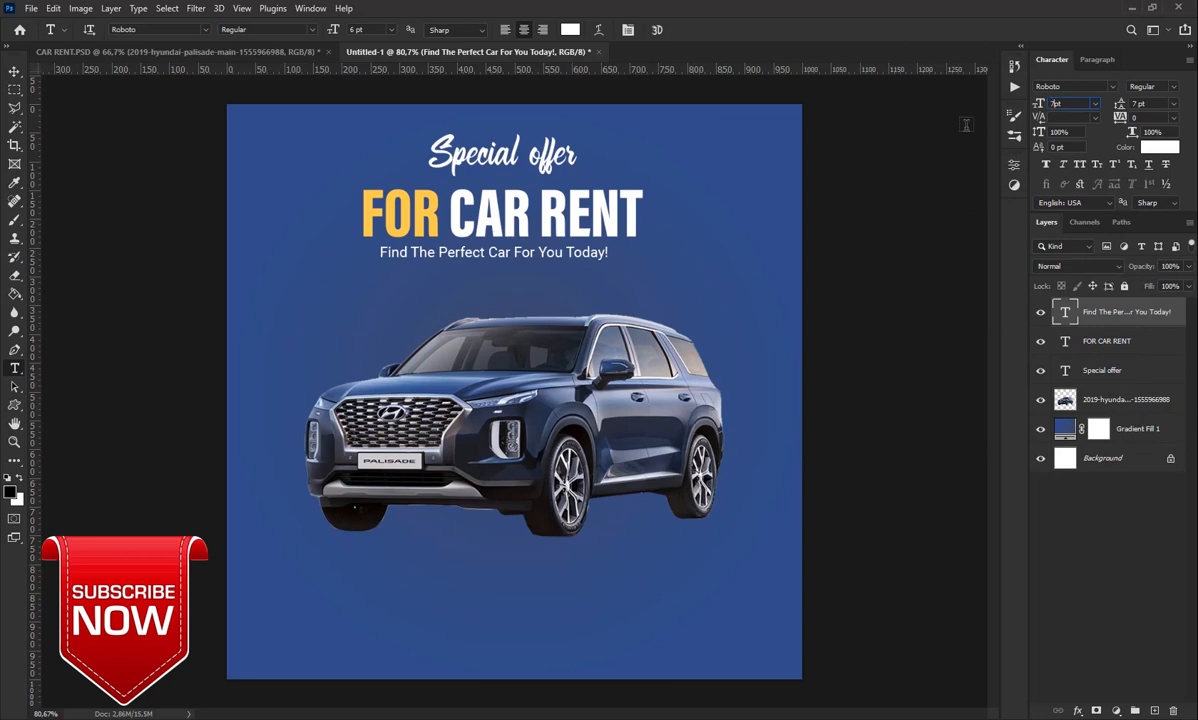
key(Return)
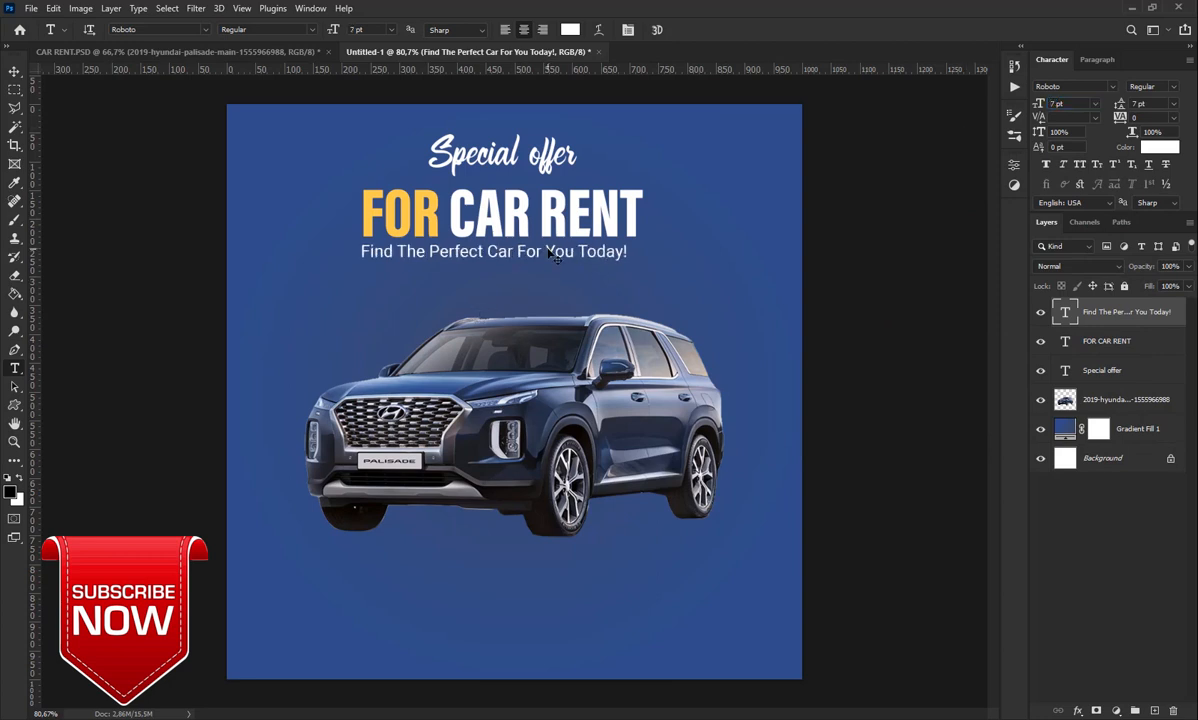
drag(549, 254, 560, 253)
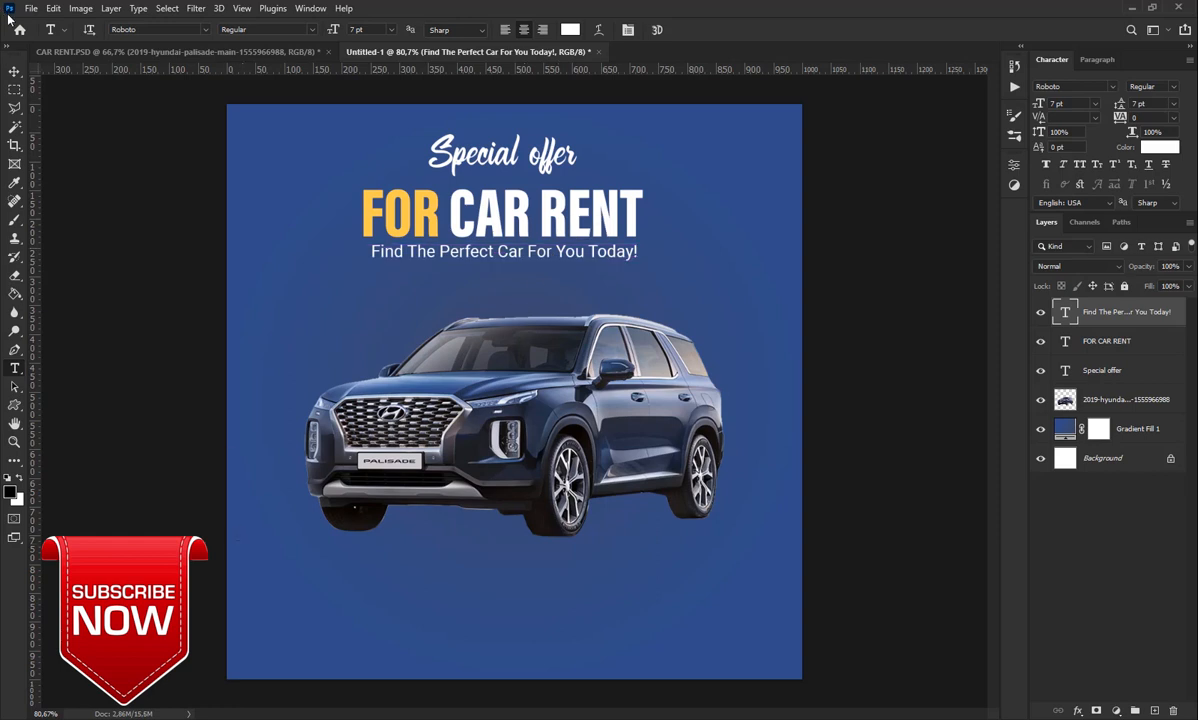
click(14, 73)
key(Down)
key(Down)
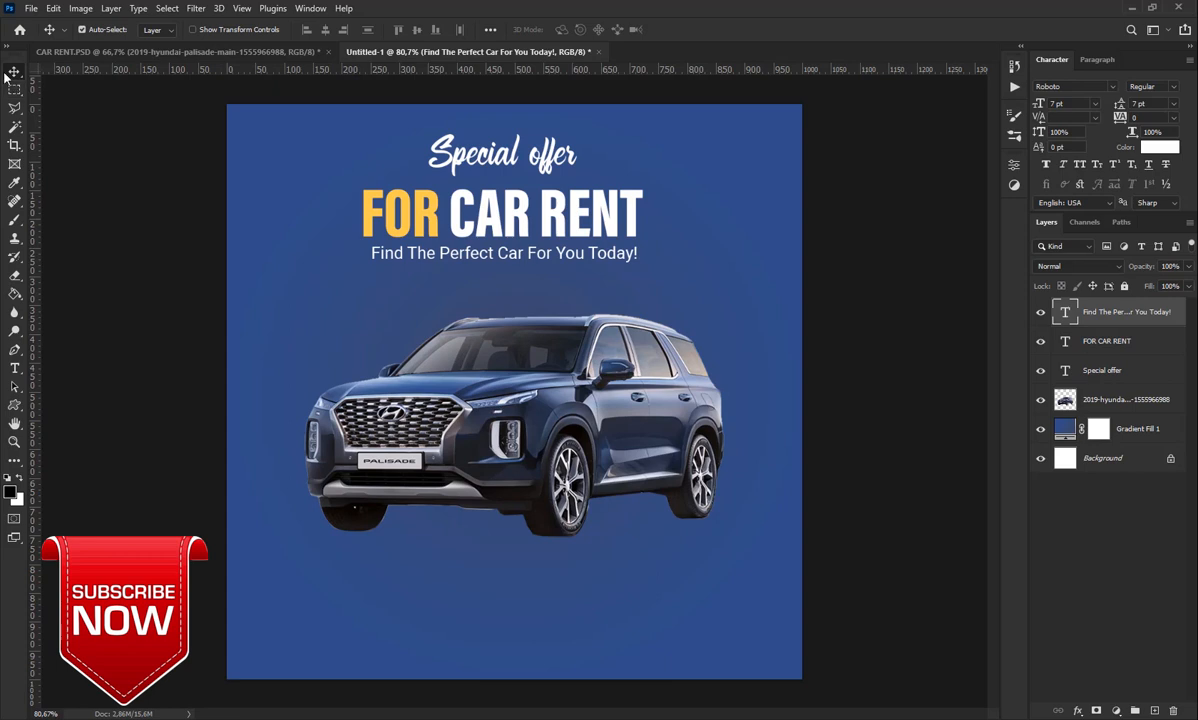
Nudge the SUV image up two steps
click(512, 395)
key(Up)
key(Up)
key(Up)
key(Up)
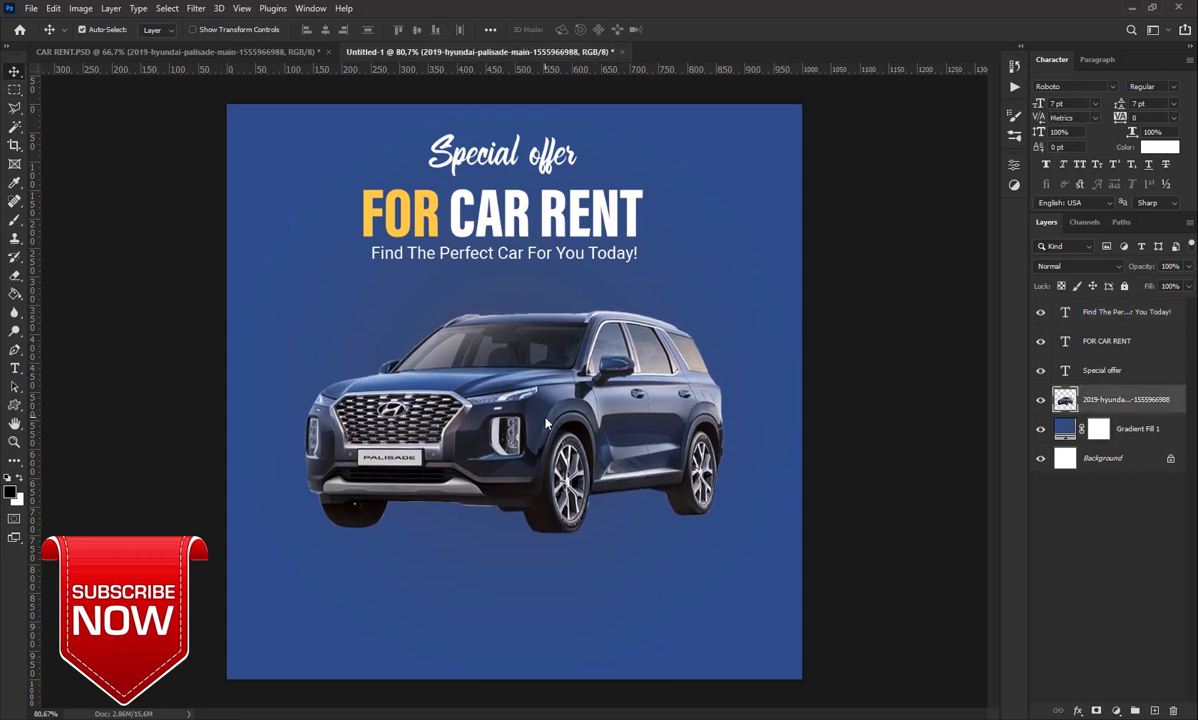
key(Up)
key(Up)
key(Up)
key(Up)
key(Up)
key(Up)
key(Up)
key(Up)
key(Up)
key(Up)
key(Up)
key(Up)
key(Up)
key(Up)
key(Up)
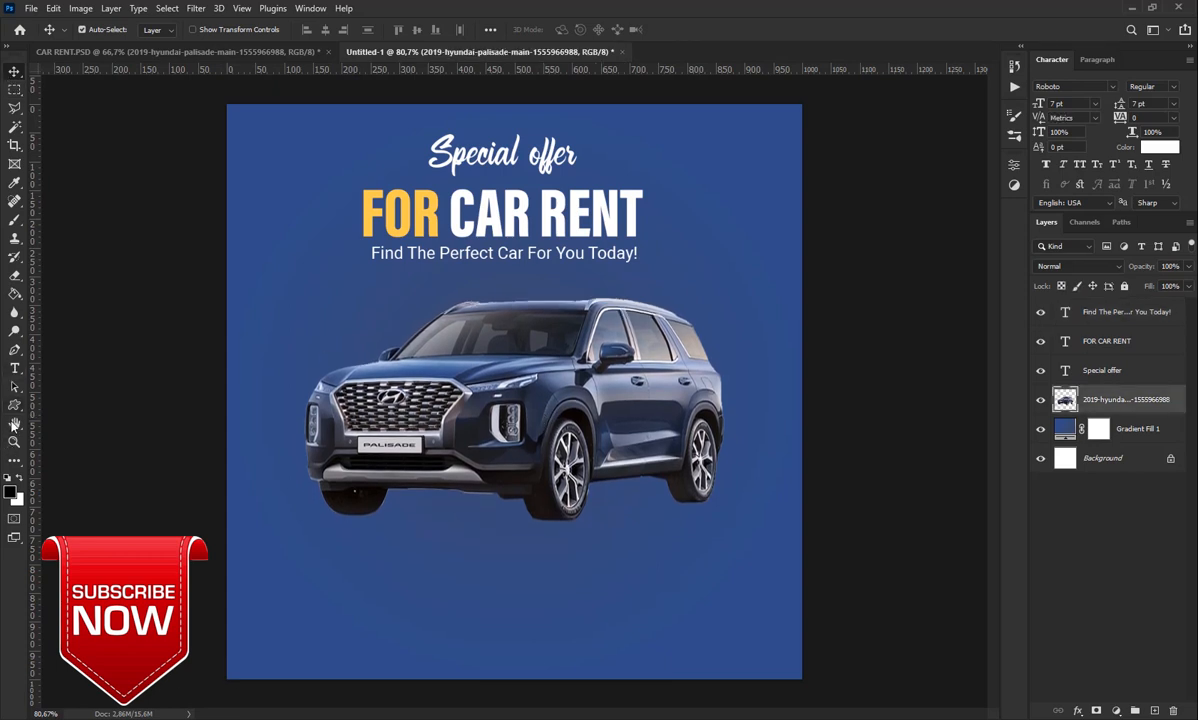
Add a new empty layer directly above the Gradient Fill 1 background
click(15, 349)
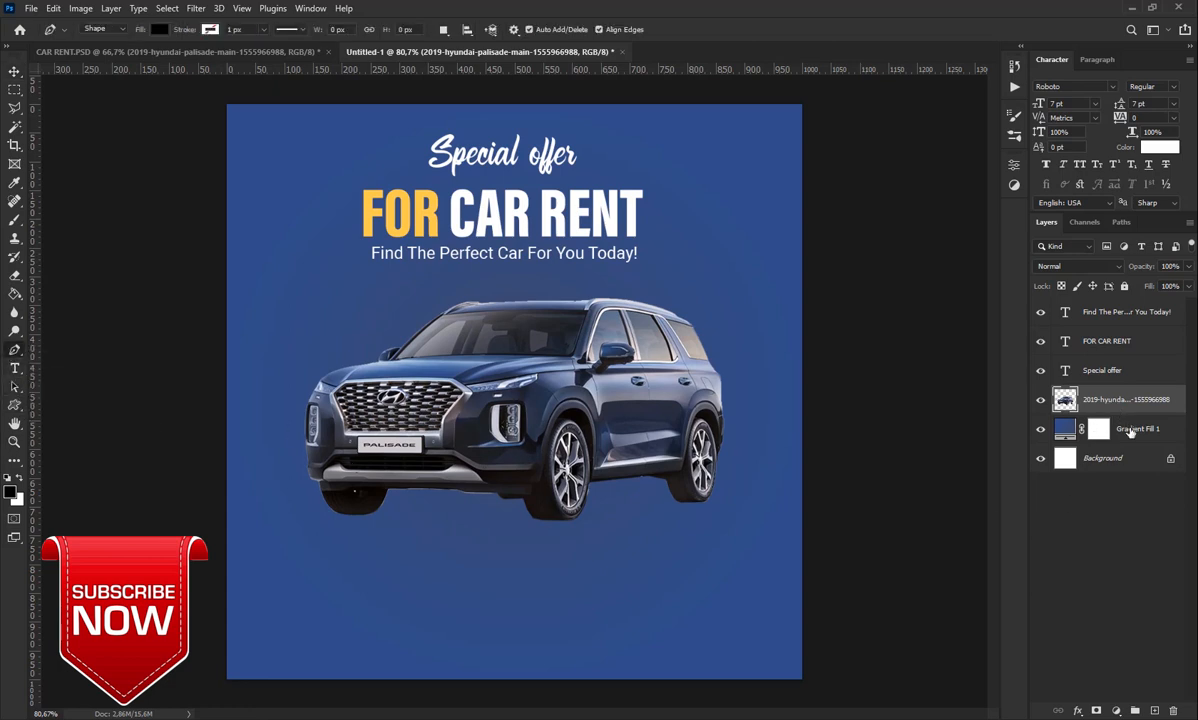
click(1065, 428)
click(1152, 710)
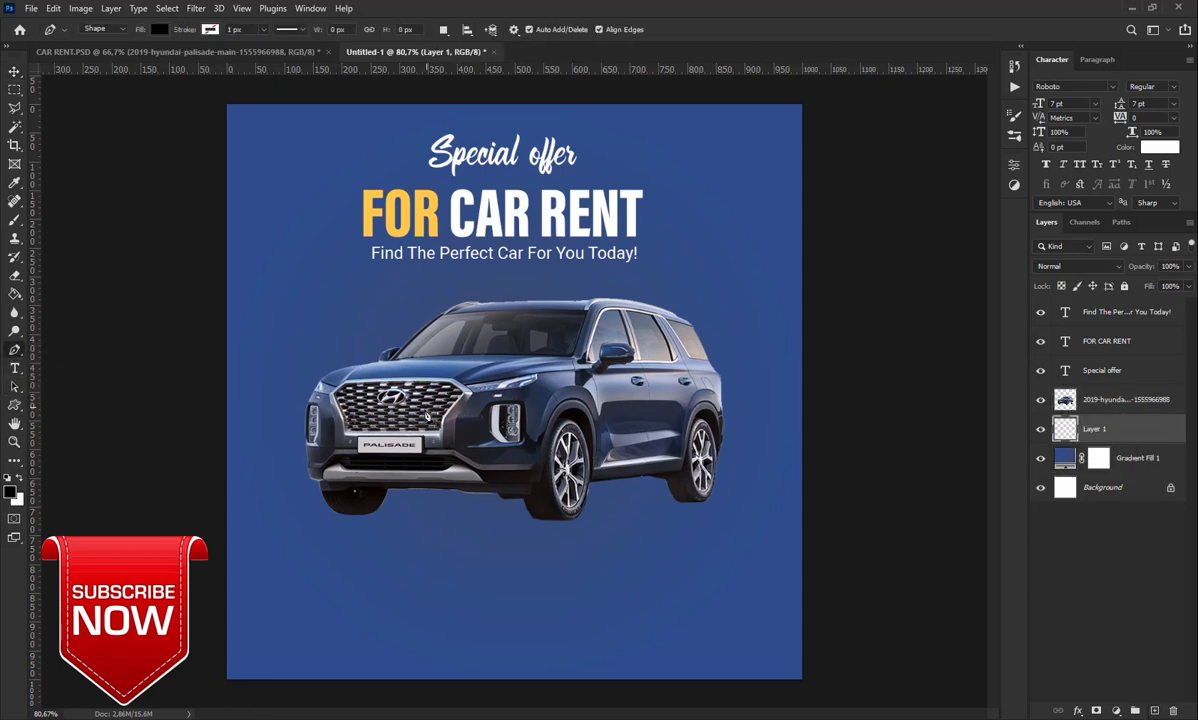
Trace a closed black Pen shape under the SUV as its ground shadow
click(316, 490)
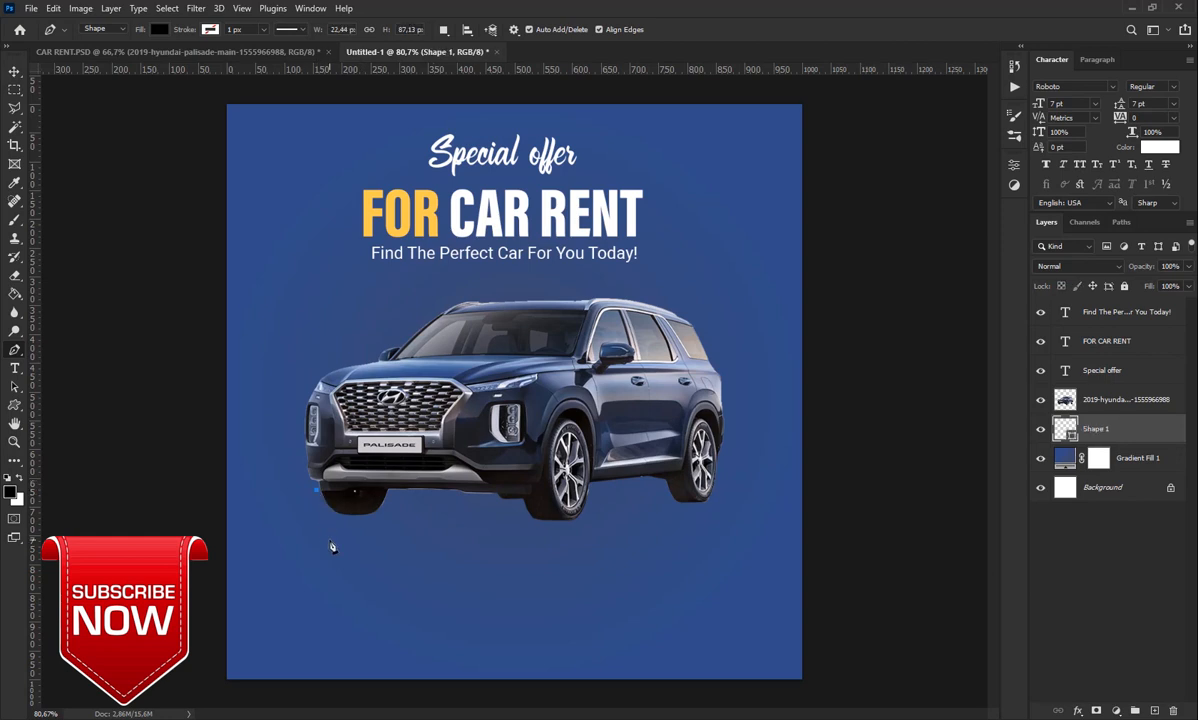
click(328, 540)
click(405, 548)
click(533, 538)
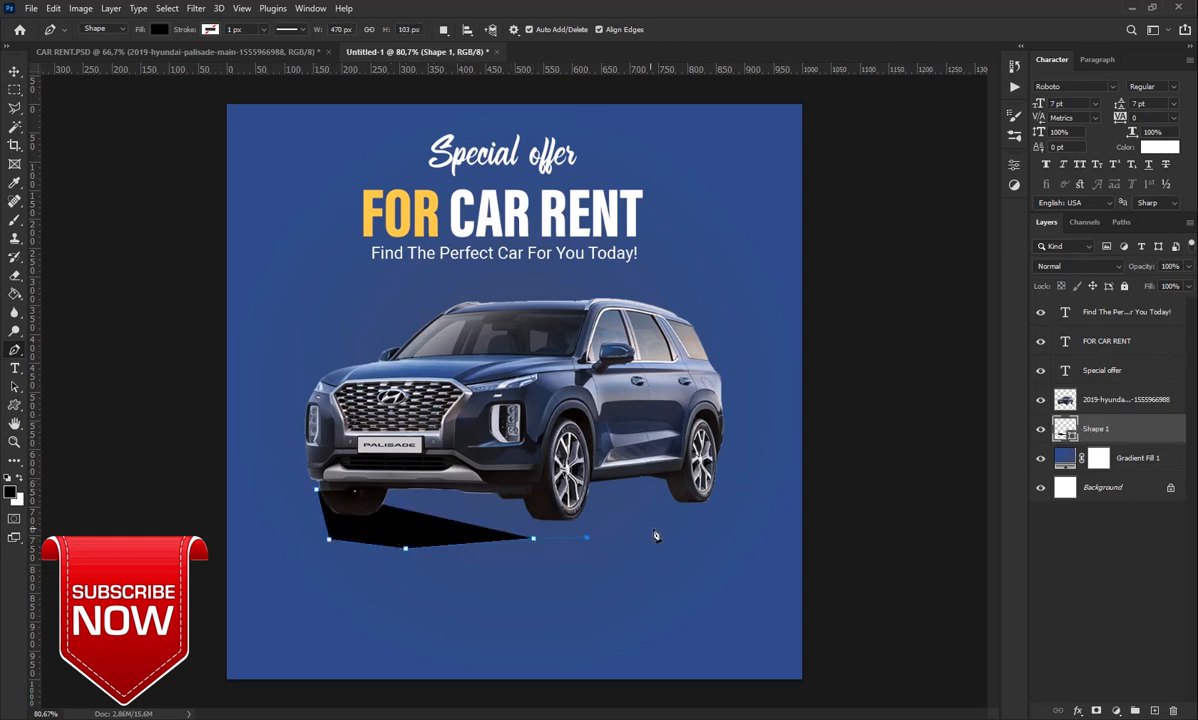
click(587, 537)
click(682, 522)
click(709, 504)
click(678, 468)
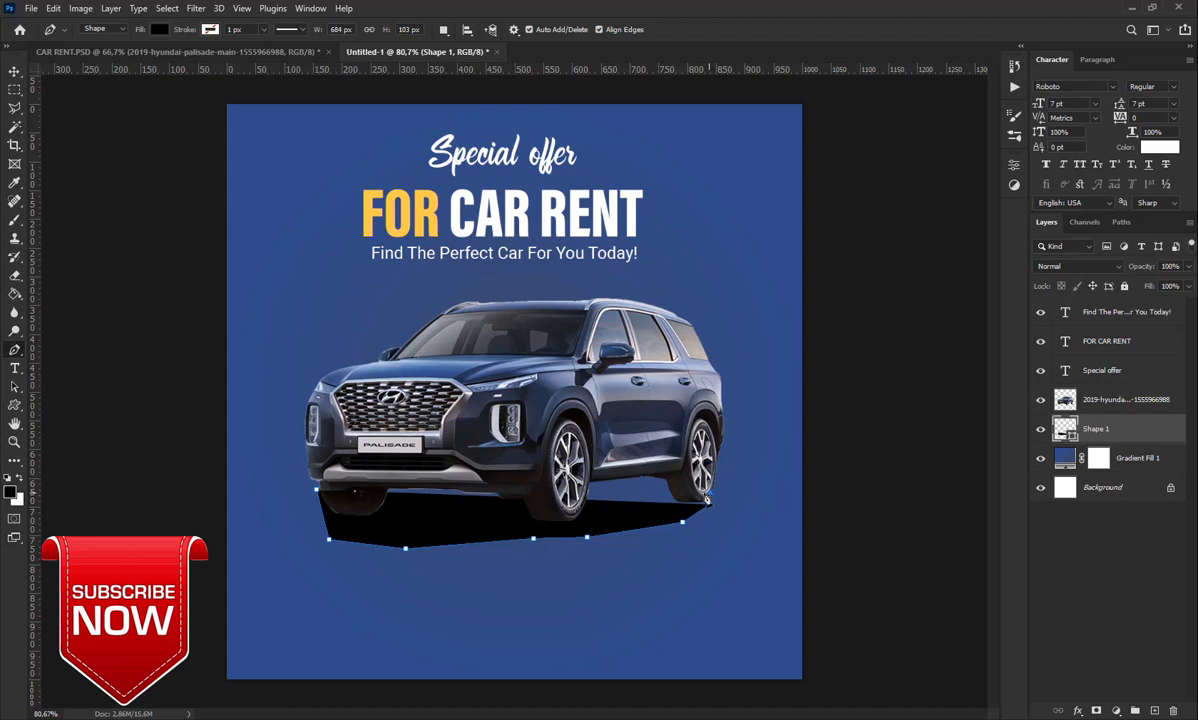
click(618, 467)
click(375, 459)
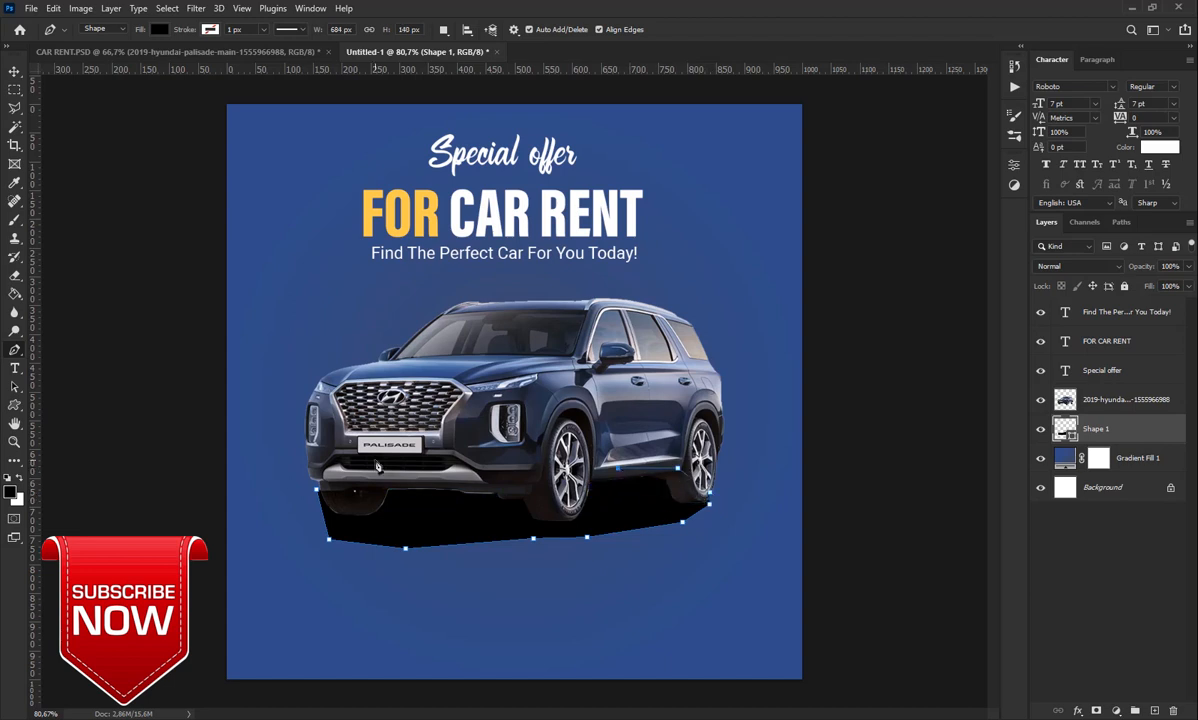
click(317, 489)
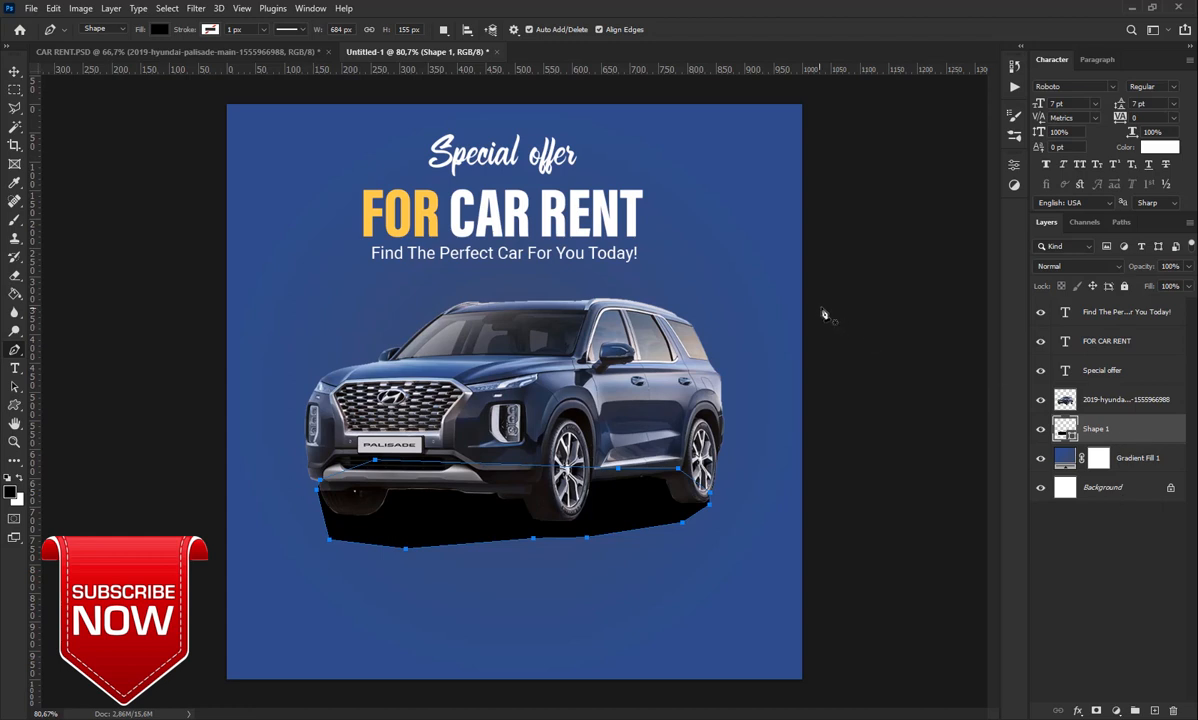
Apply a Gaussian Blur to the shadow, converting Shape 1 to a smart object
click(195, 8)
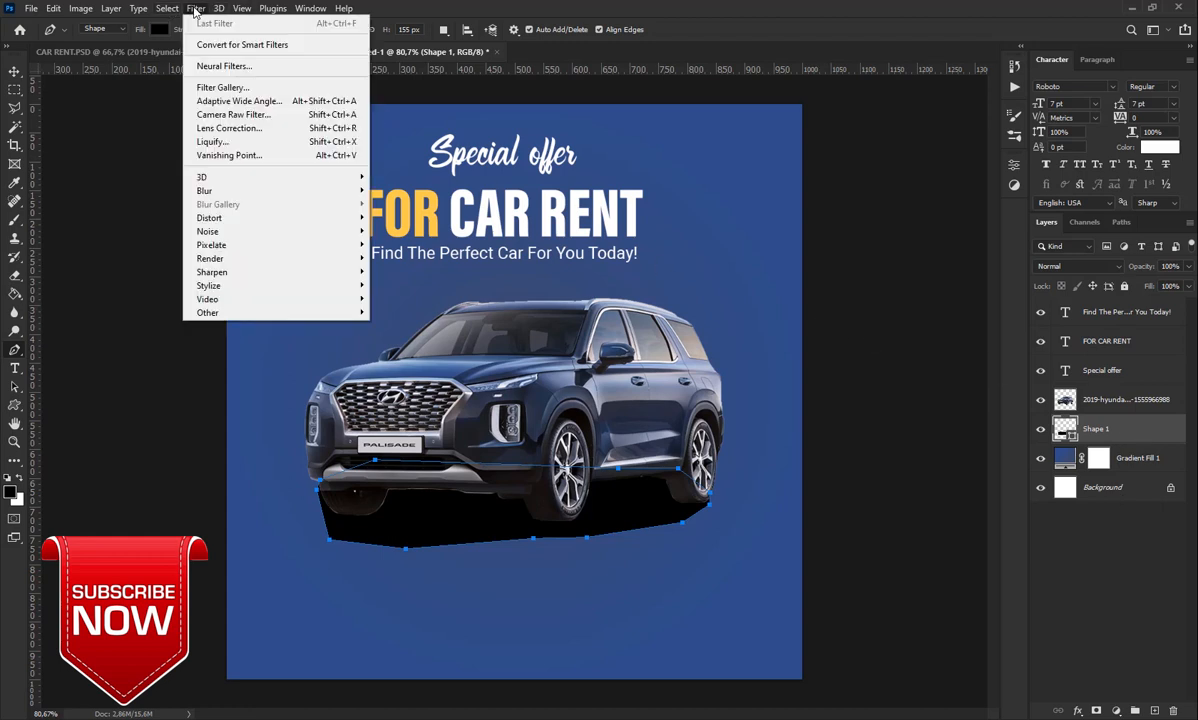
mouse_move(312, 188)
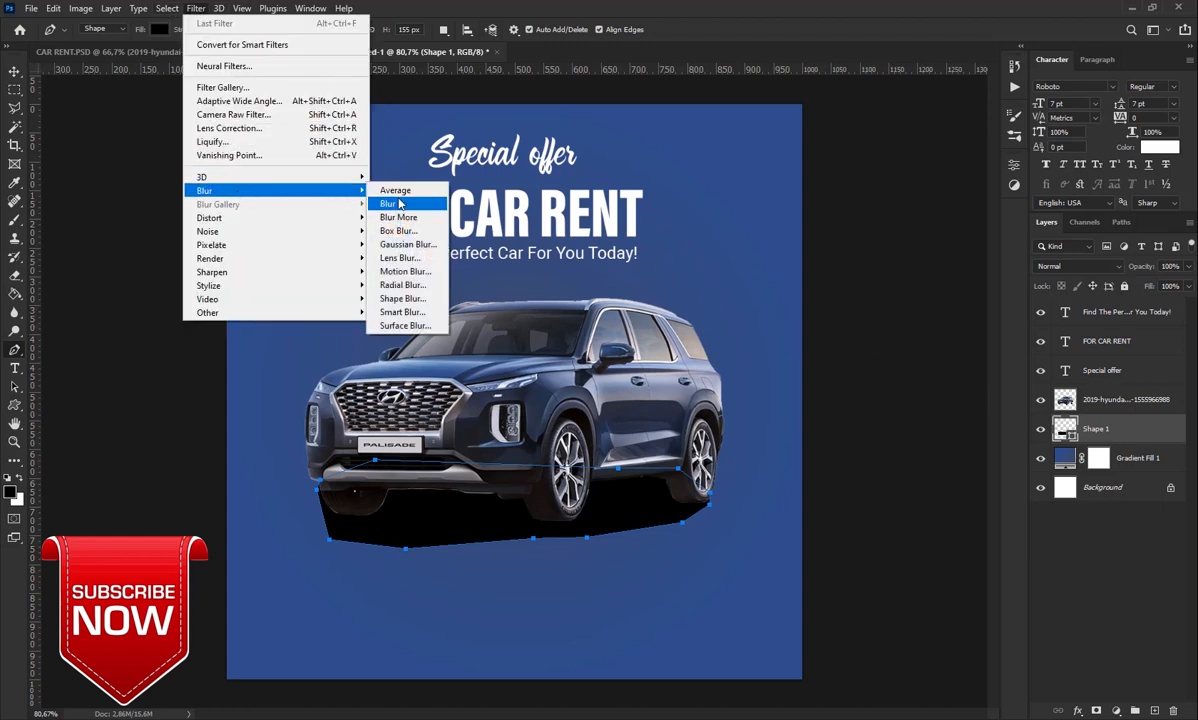
click(408, 246)
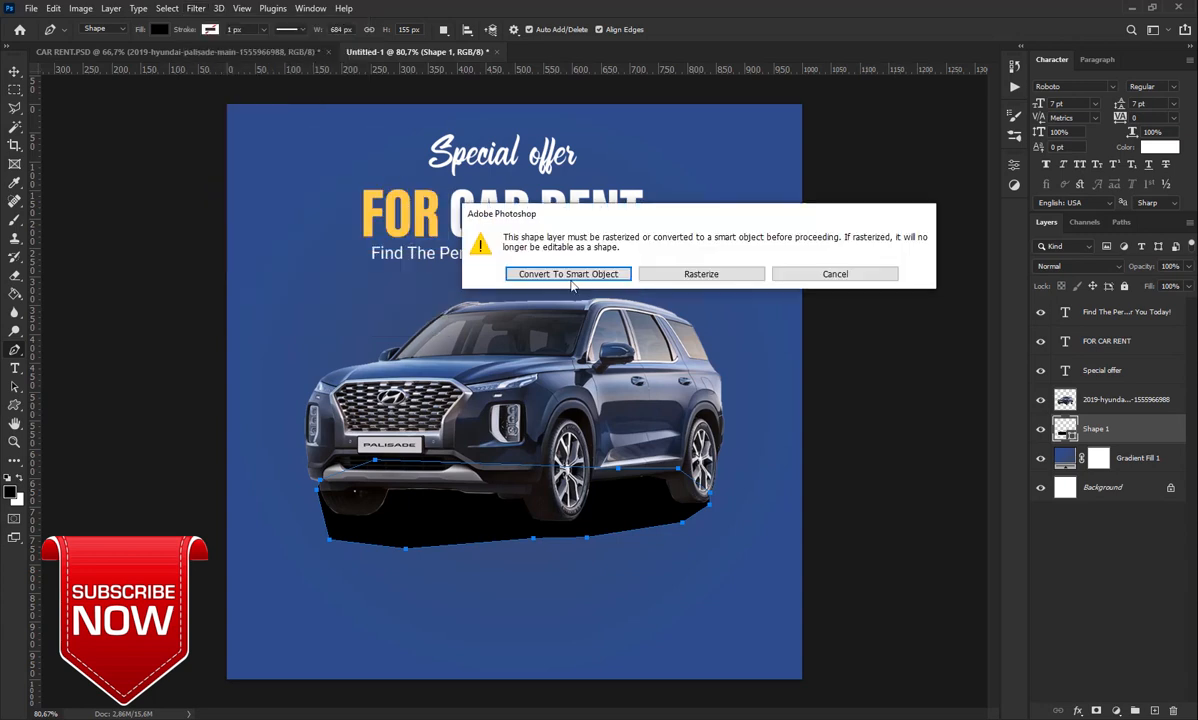
click(562, 271)
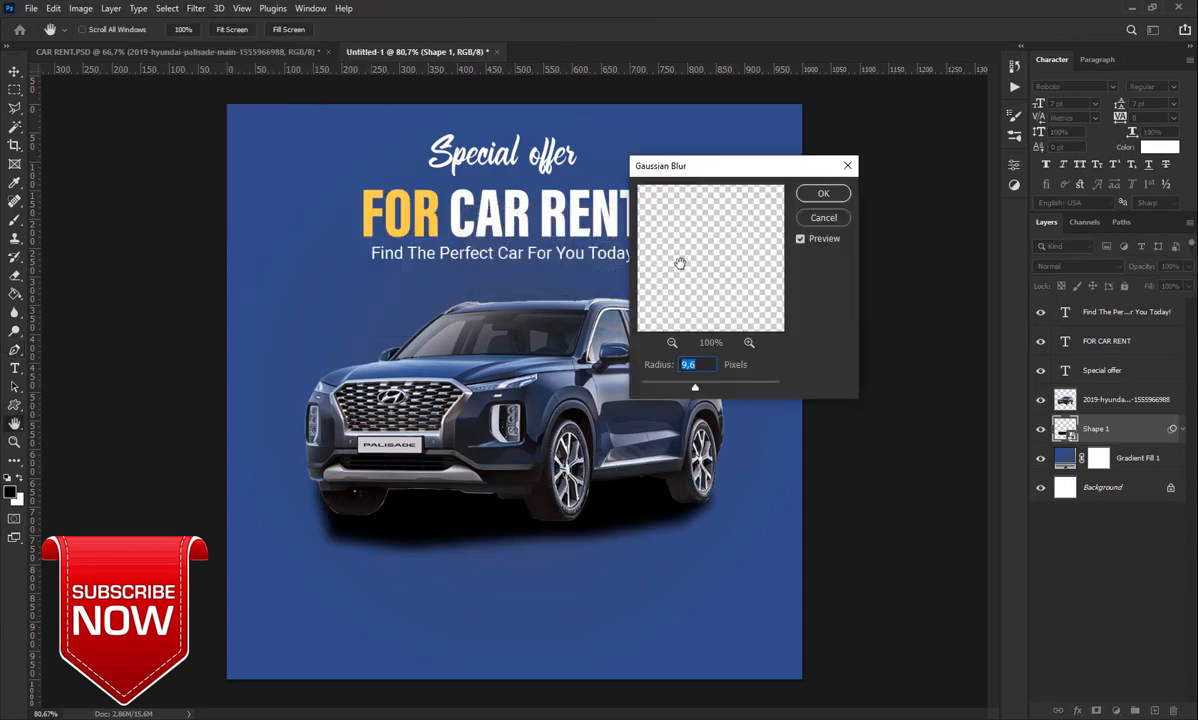
drag(695, 390, 693, 390)
click(823, 193)
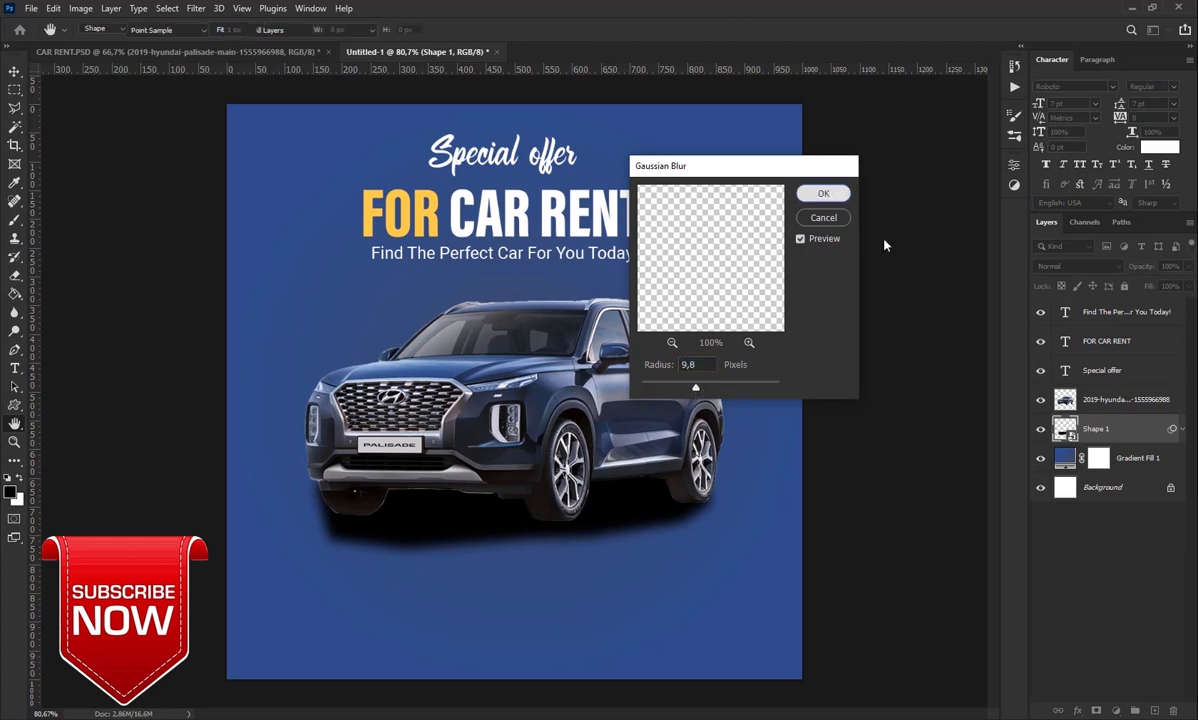
Lower the shadow layer's opacity to 59%
drag(1152, 270, 1121, 281)
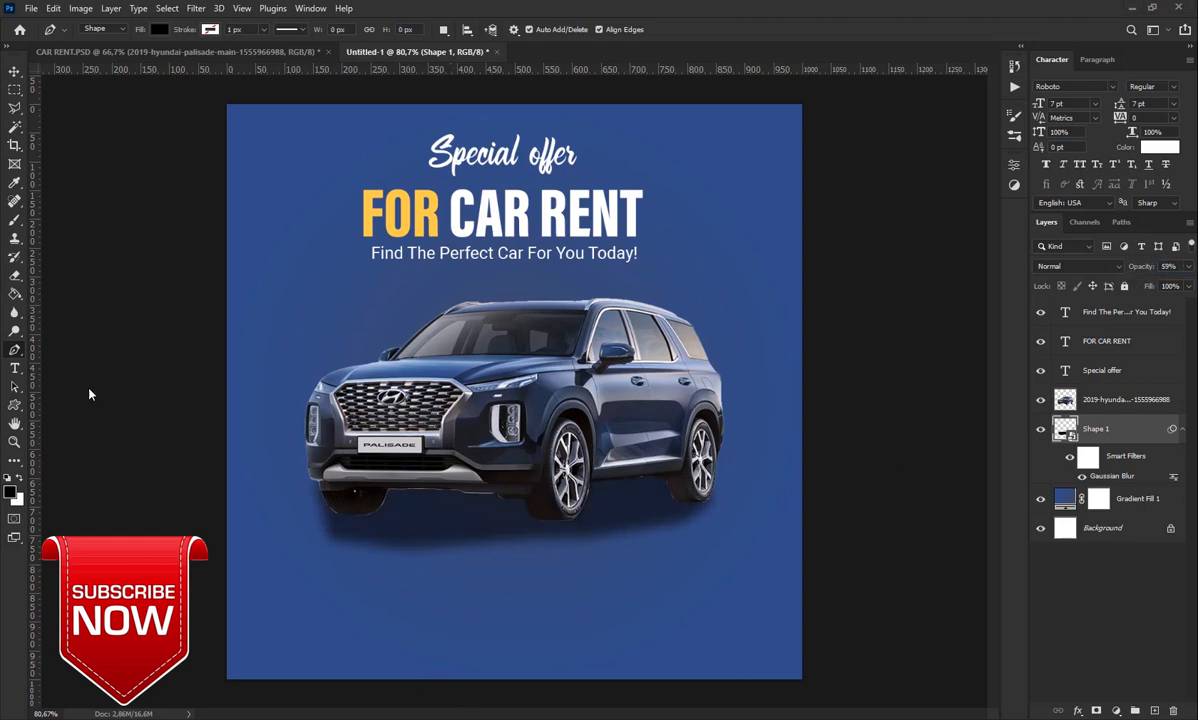
click(15, 370)
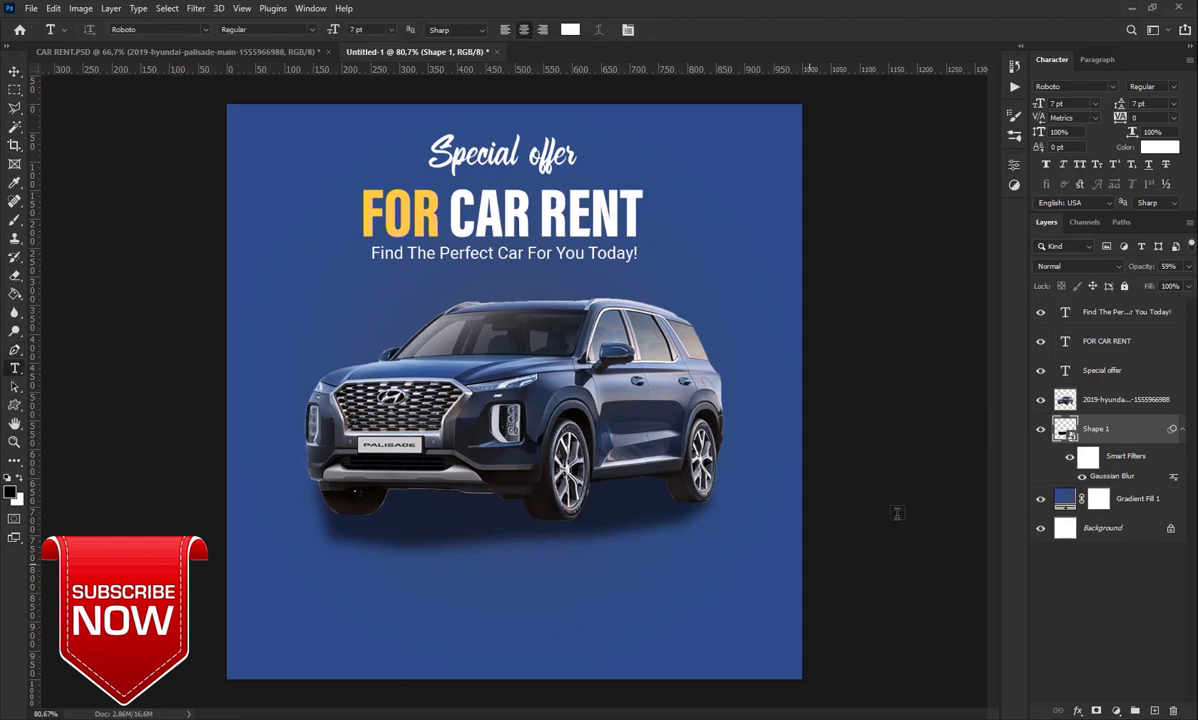
click(1110, 312)
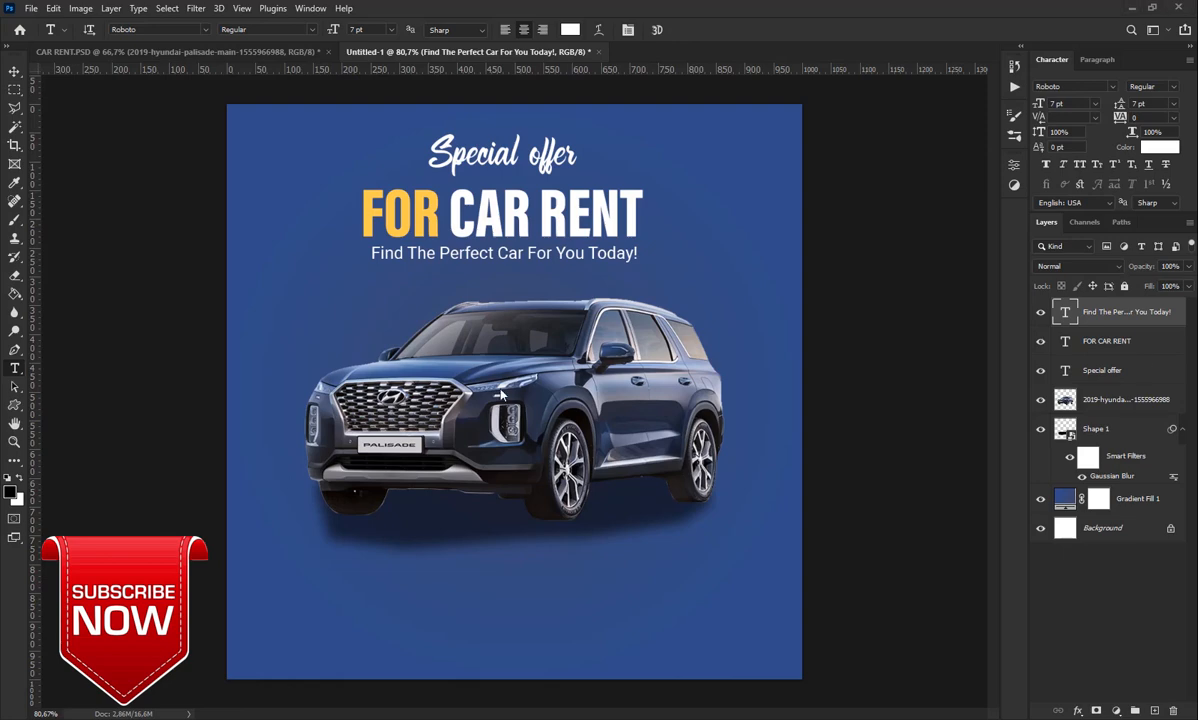
Place the blue wave mesh image and move its layer below Shape 1
drag(501, 390, 384, 450)
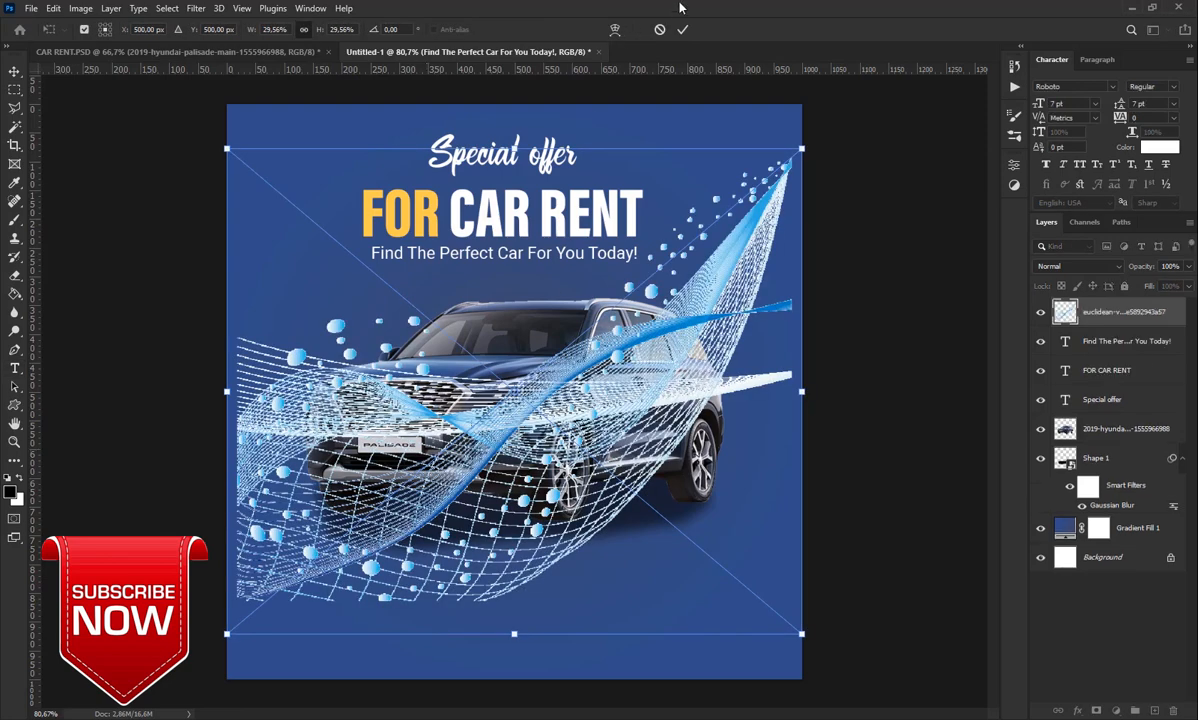
click(682, 29)
drag(1110, 312, 1097, 465)
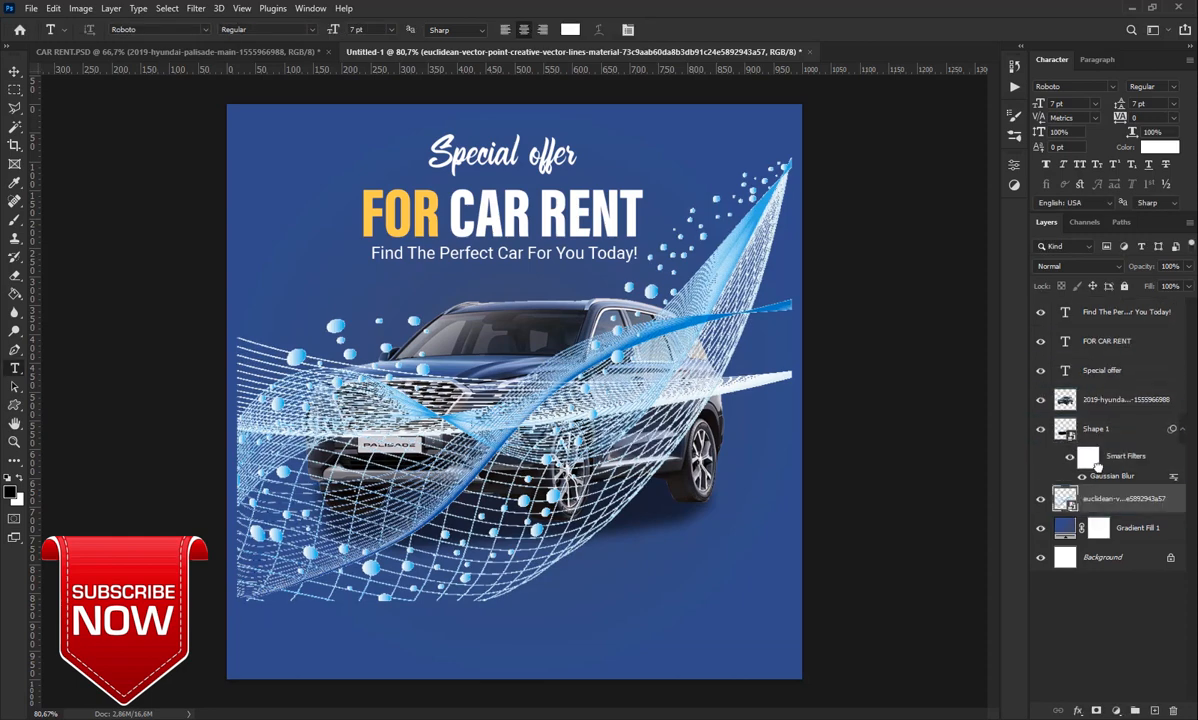
Scale the mesh up to about 30.6% and shift it lower on the poster
key(ctrl+t)
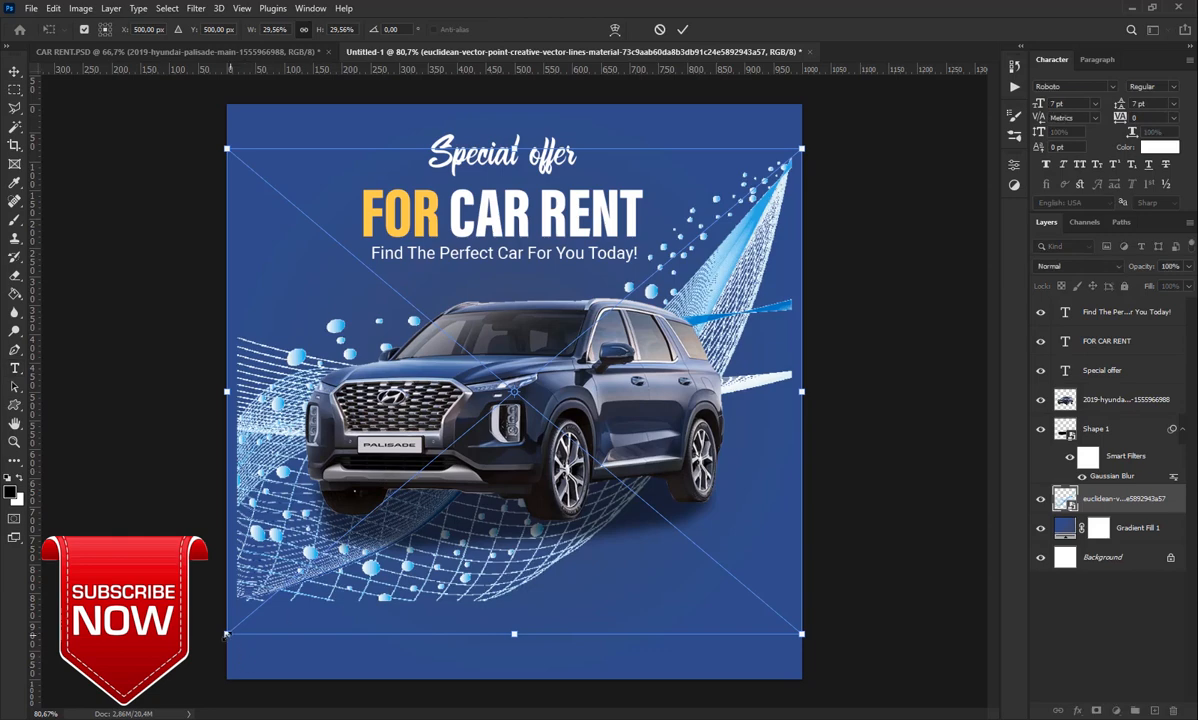
drag(226, 634, 215, 642)
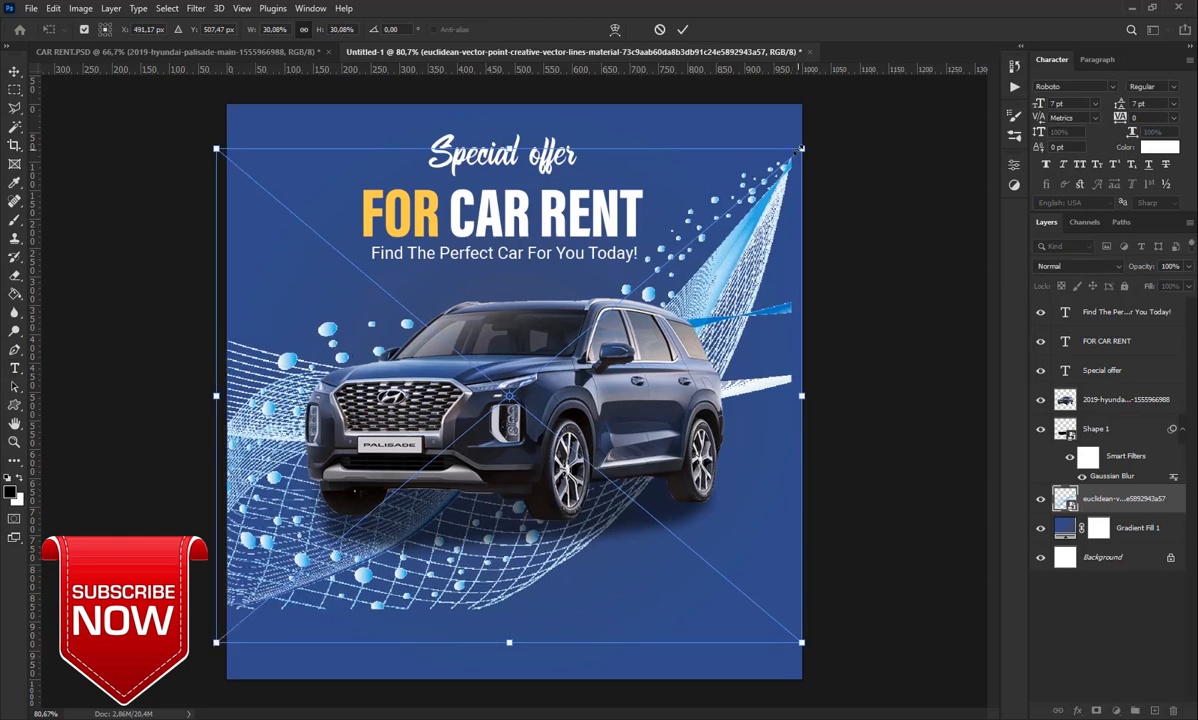
drag(800, 148, 811, 140)
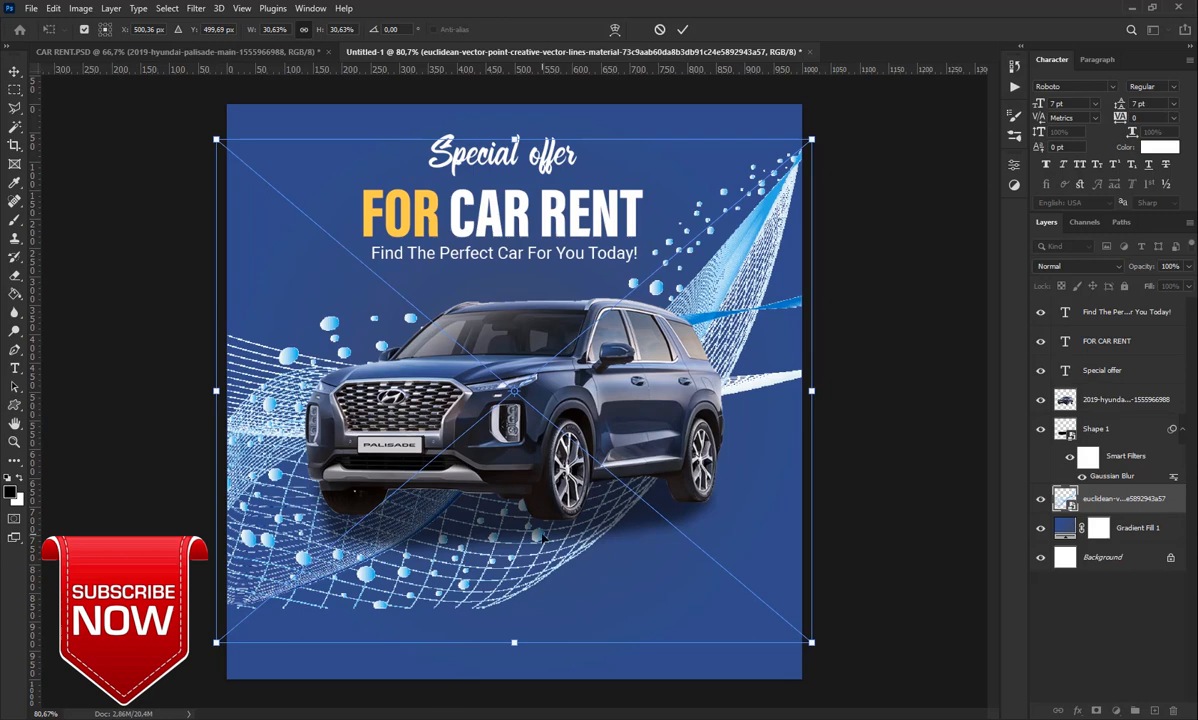
drag(543, 533, 541, 606)
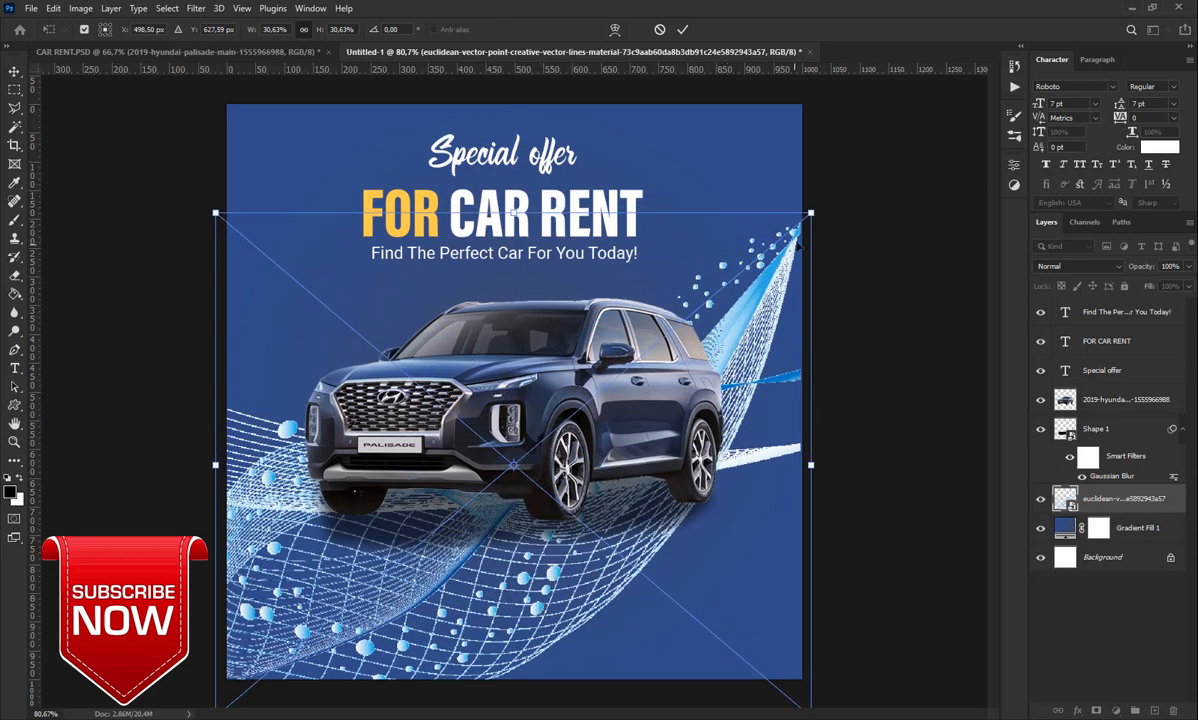
click(683, 29)
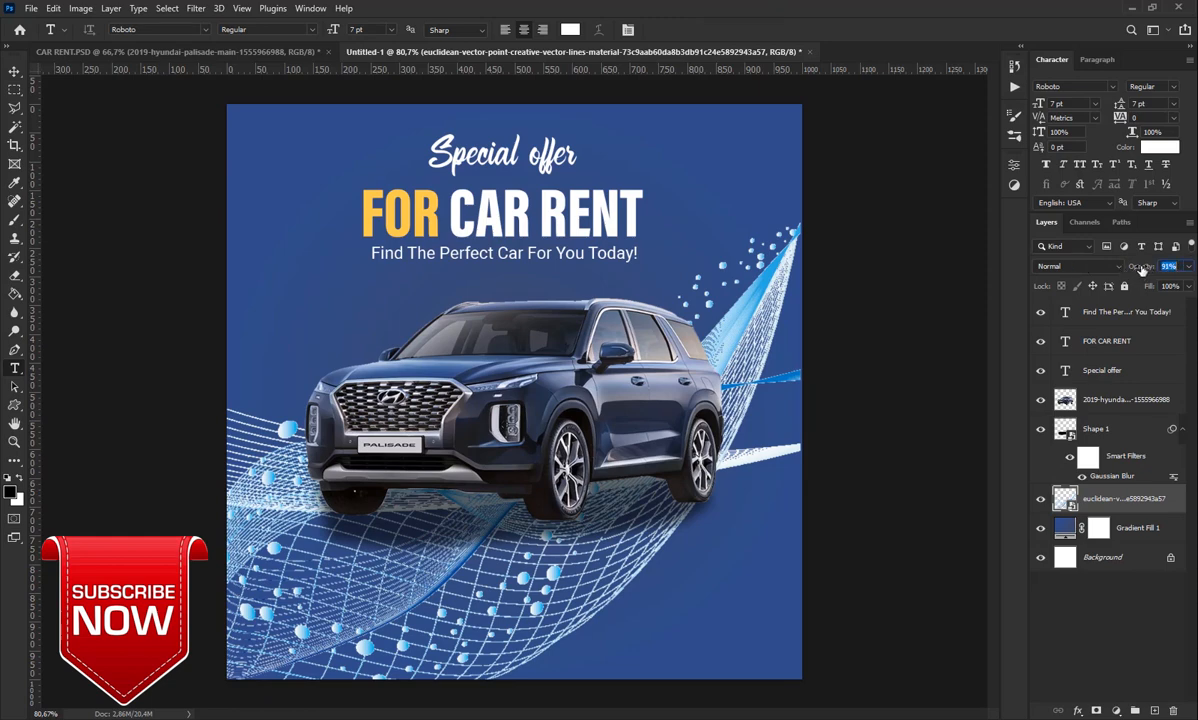
Scrub the wave mesh layer's Opacity down to 25% in the Layers panel
drag(1142, 267, 1096, 281)
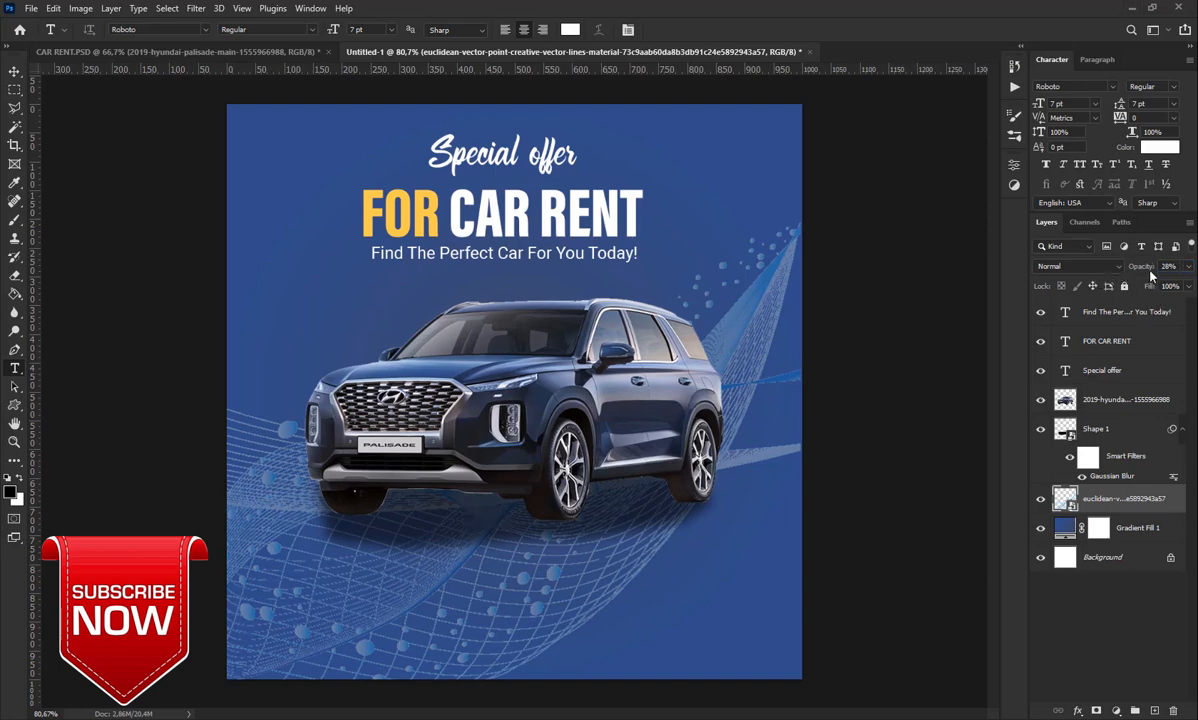
drag(1149, 272, 1147, 274)
Add the two-line white Lorem ipsum paragraph below the car at 5 pt
drag(348, 557, 673, 607)
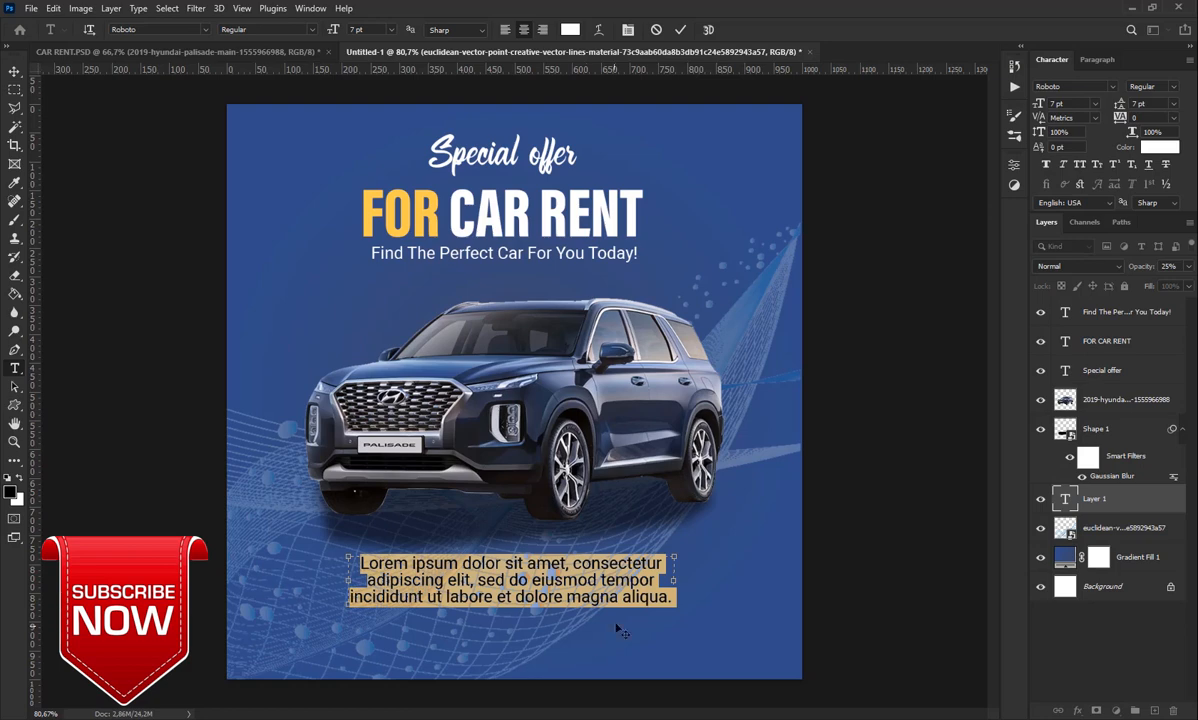
drag(528, 607, 515, 597)
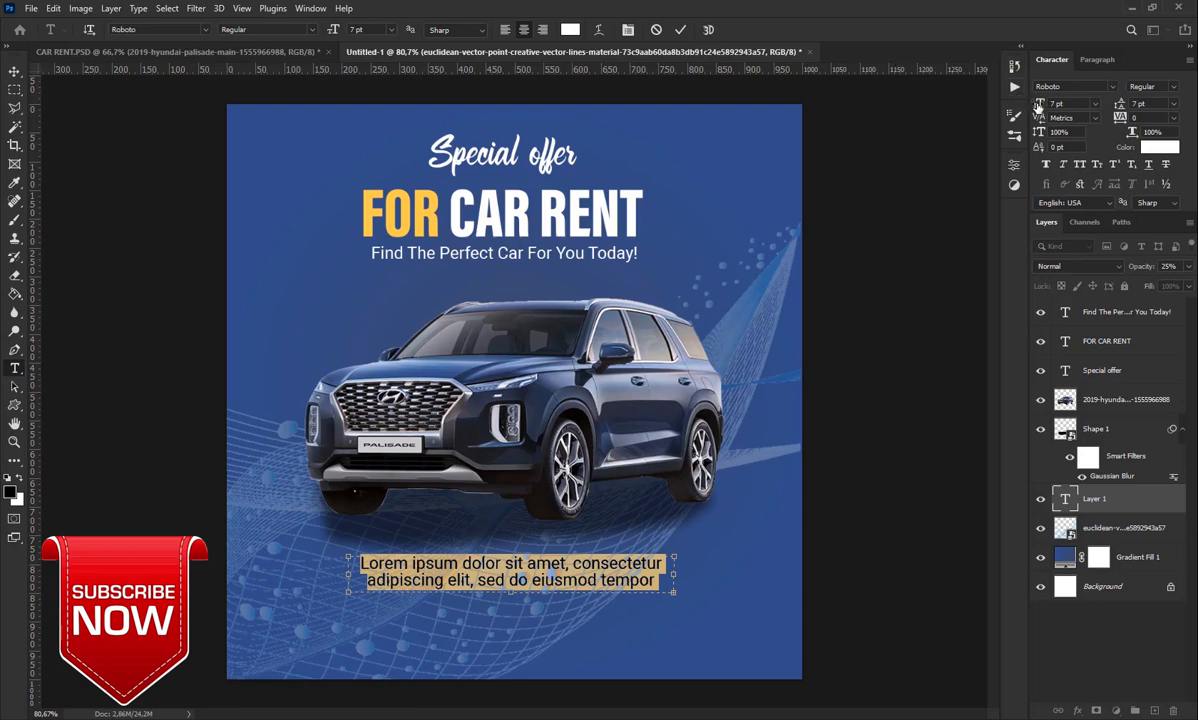
drag(1038, 104, 1030, 117)
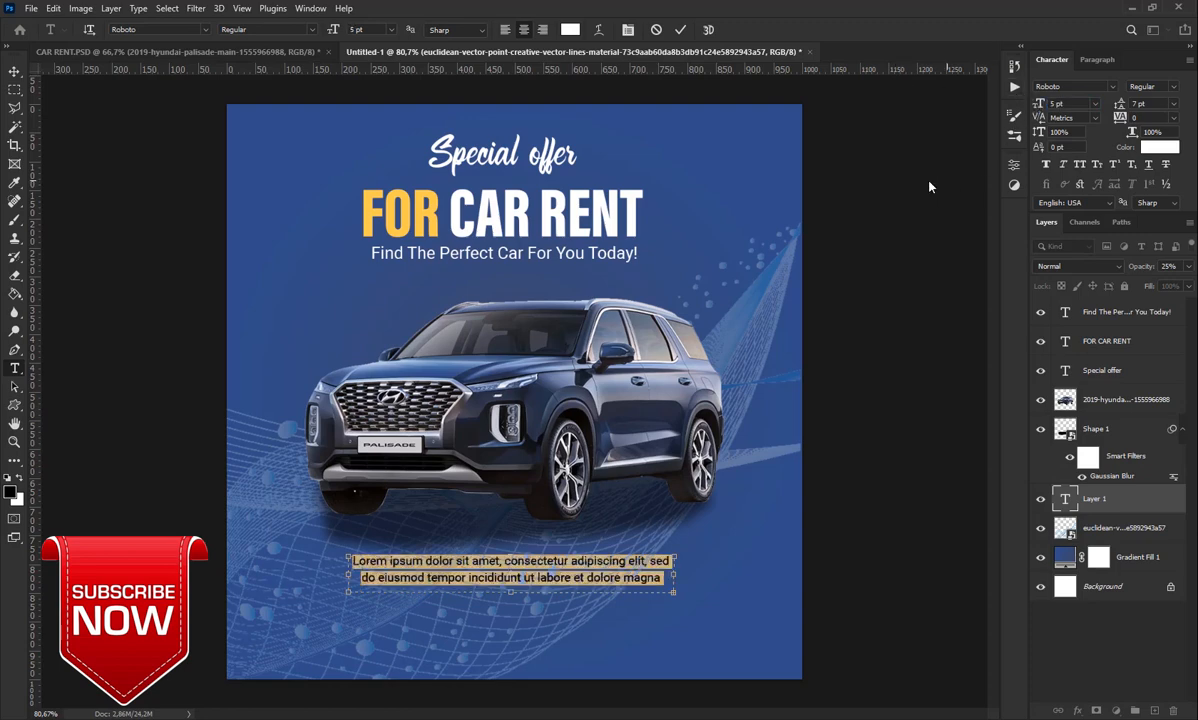
click(680, 29)
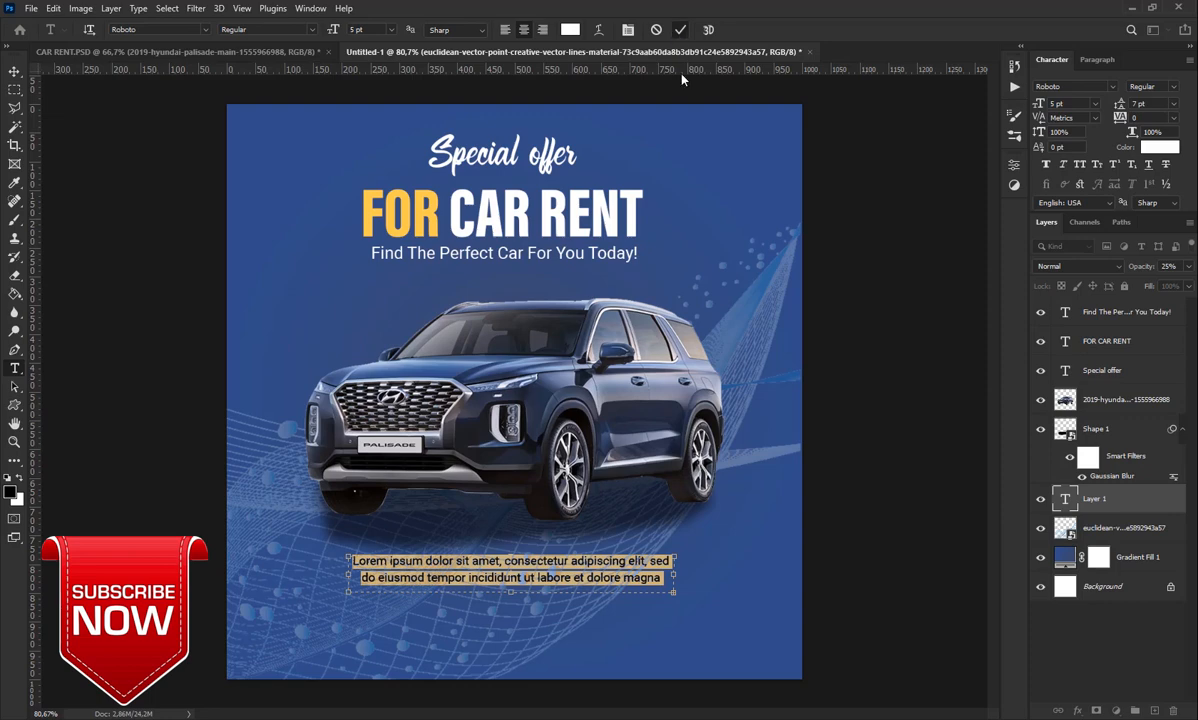
Nudge the description text slightly upward with the Move tool
click(15, 72)
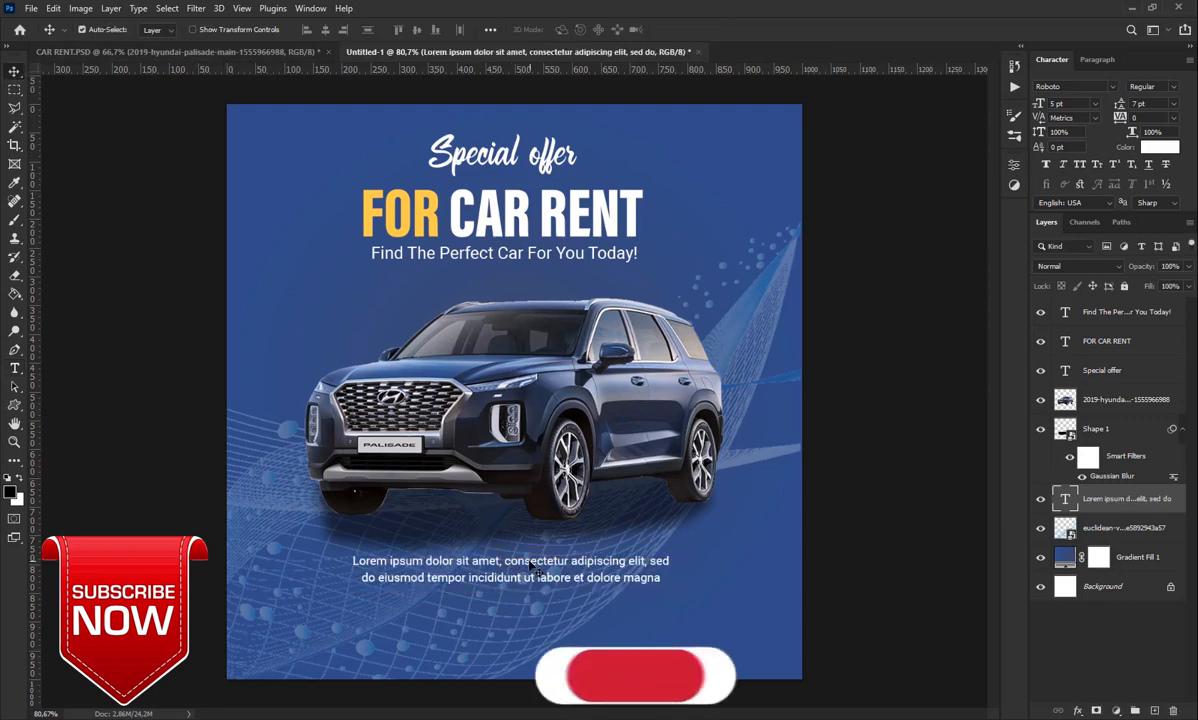
key(Up)
key(Up)
key(Up)
key(Up)
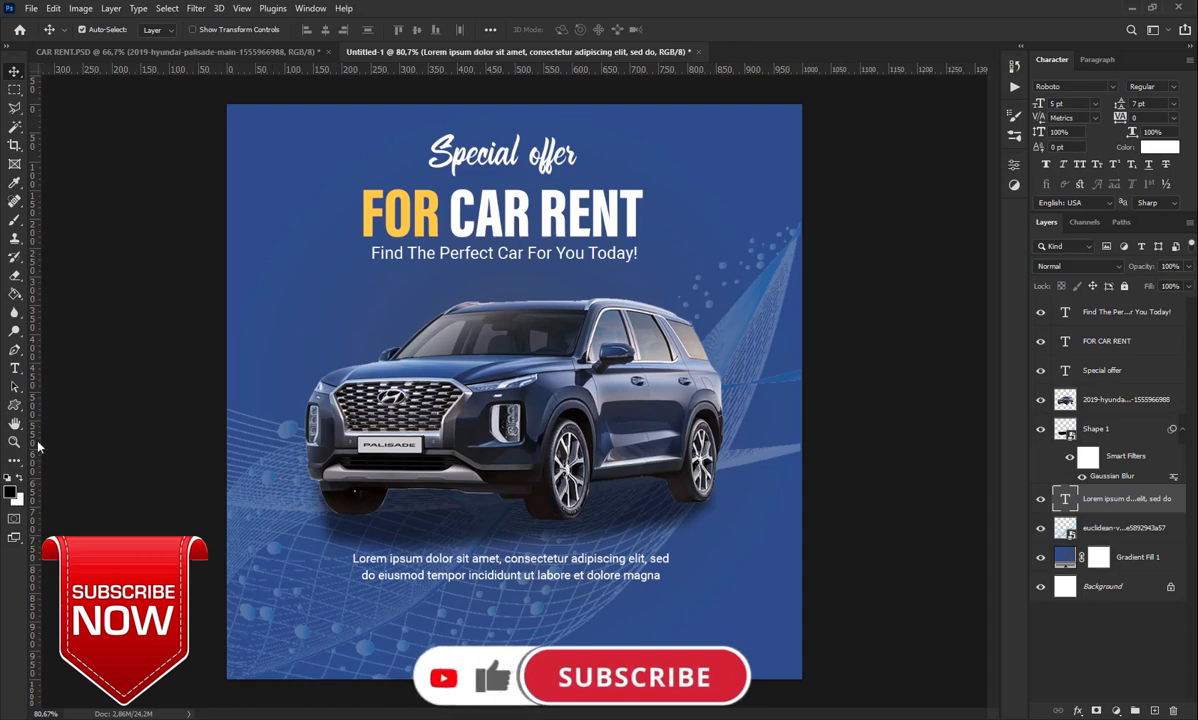
click(16, 411)
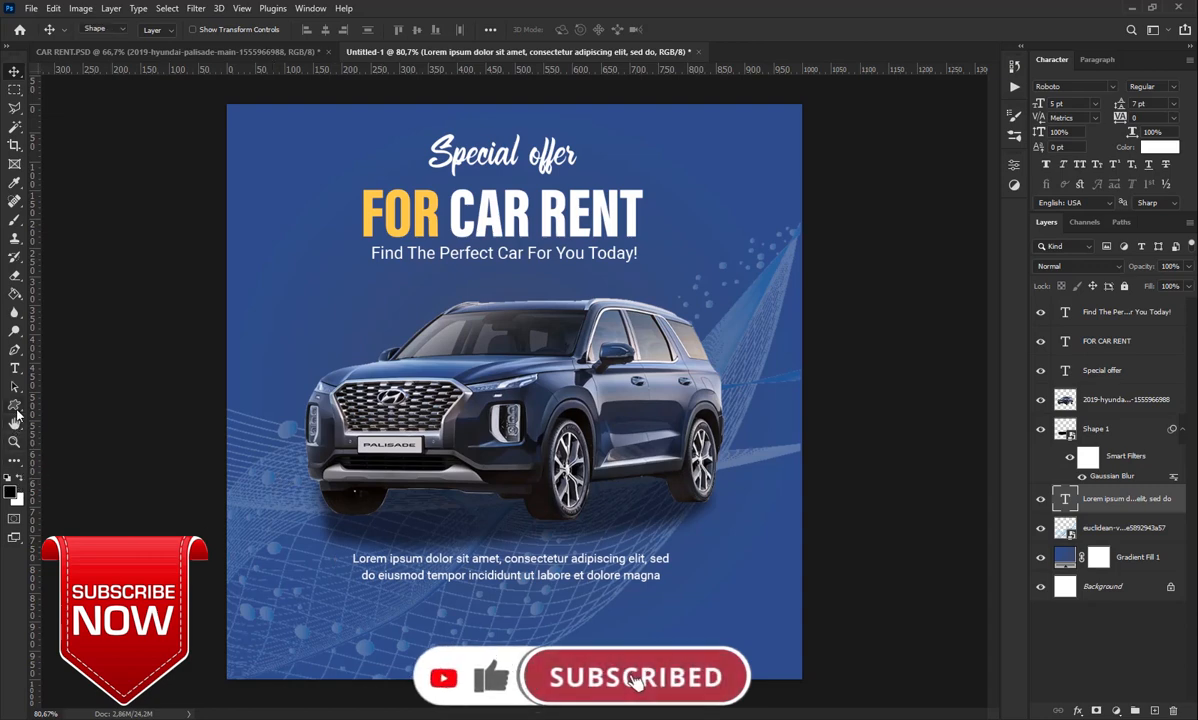
right_click(16, 411)
Draw a small Phone custom shape in the poster's bottom-left corner
click(74, 485)
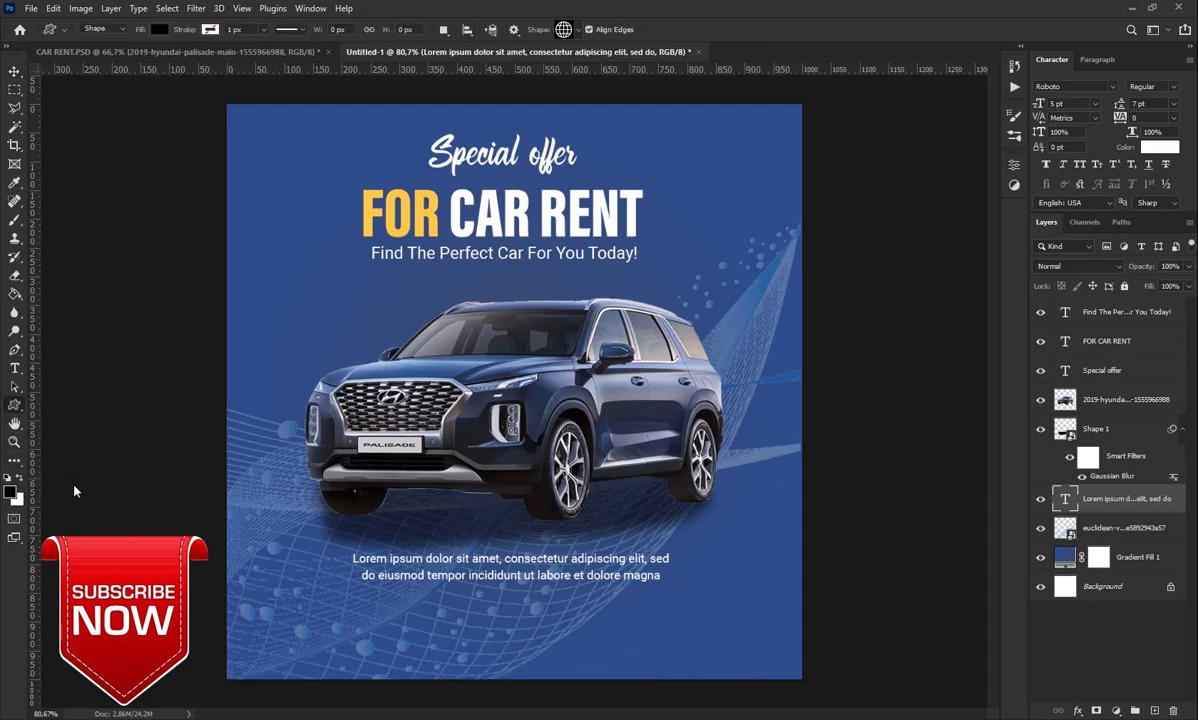
click(576, 30)
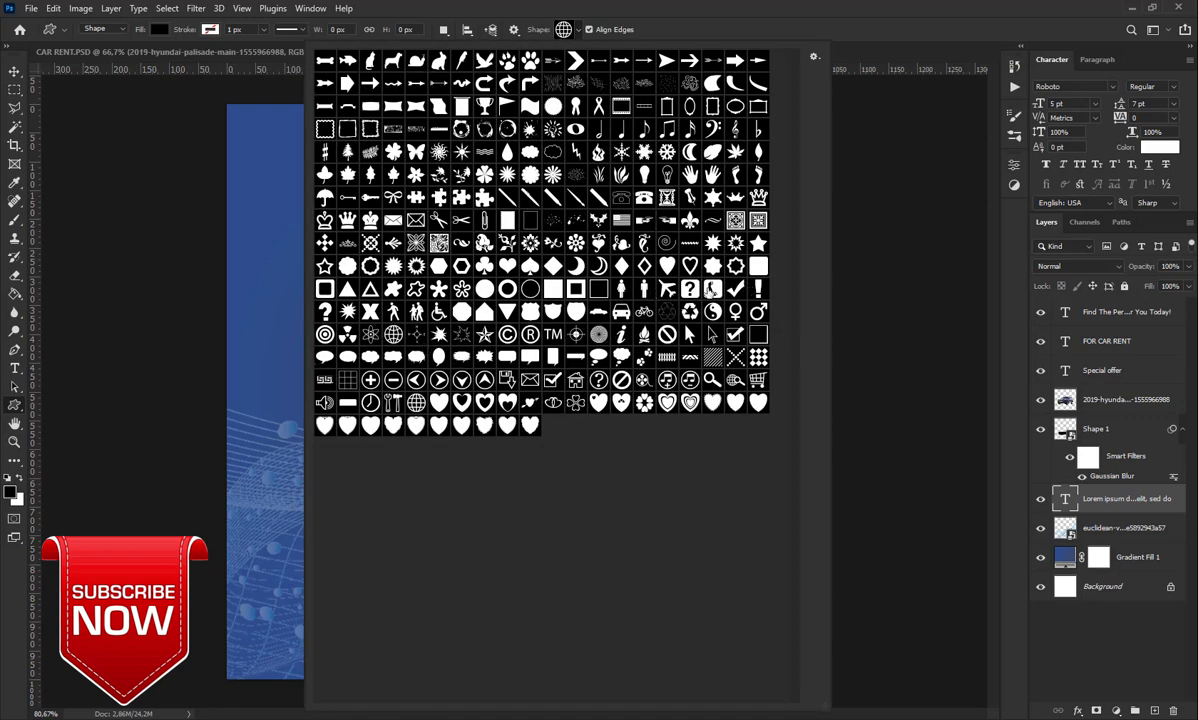
click(714, 291)
click(784, 6)
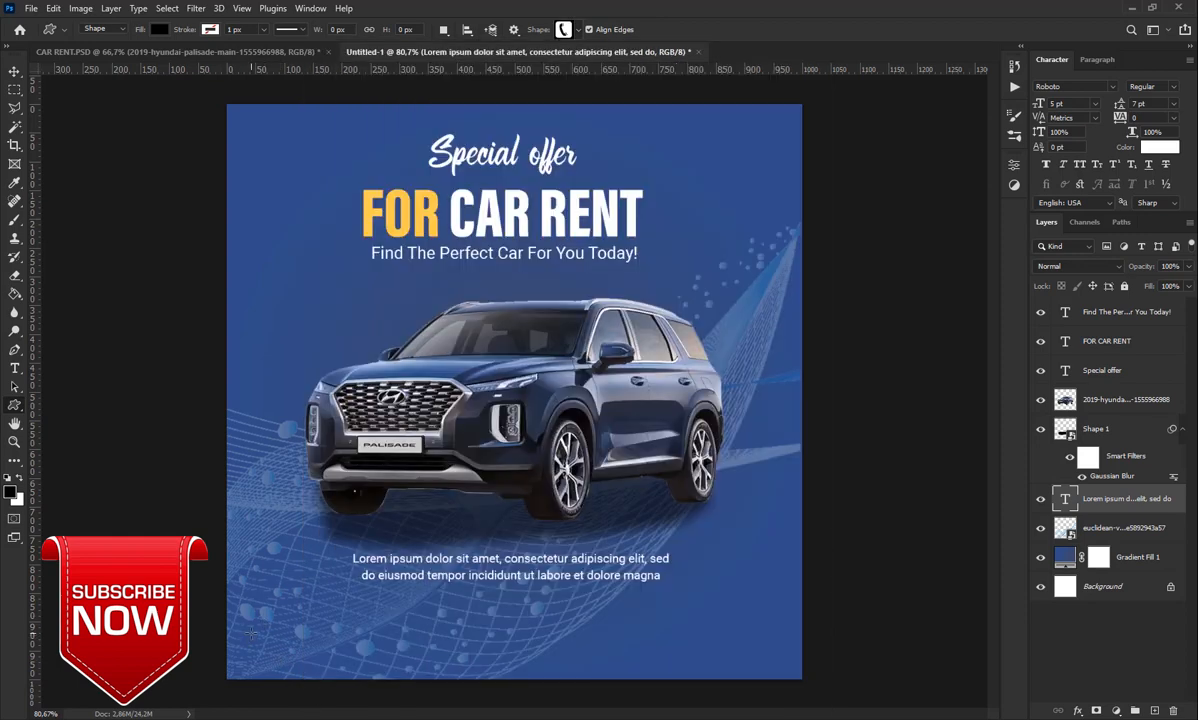
drag(248, 630, 273, 661)
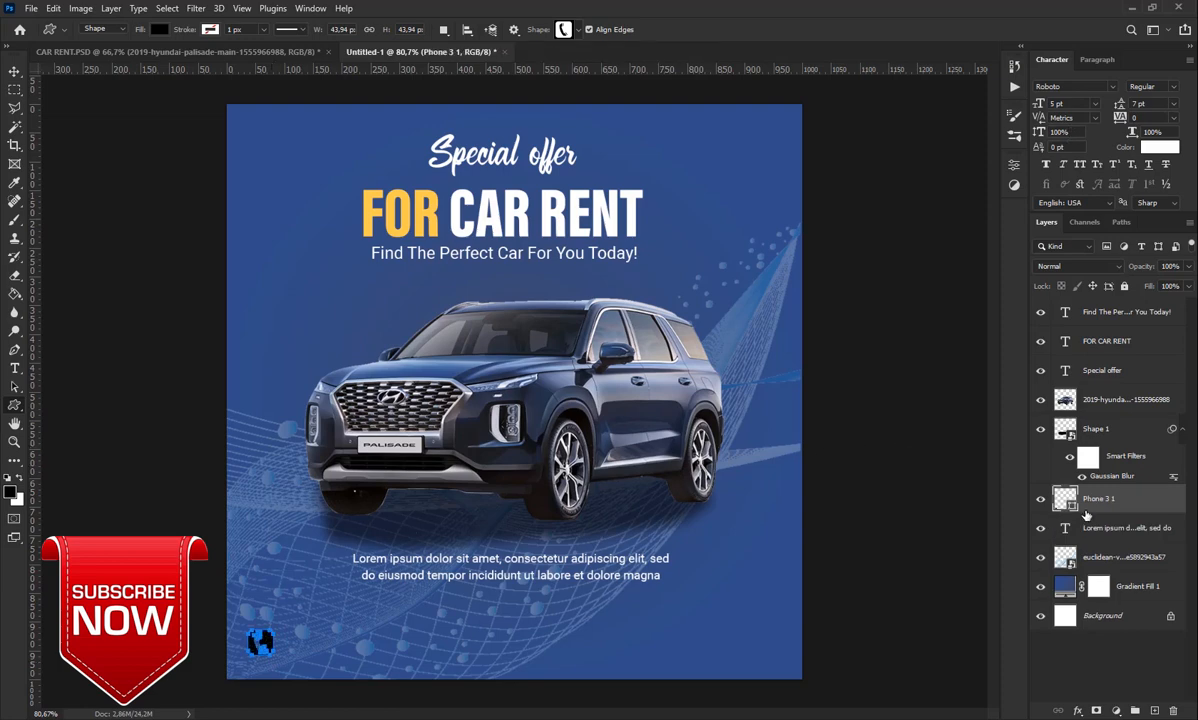
Move the Phone 3 1 layer to the top and fill it with FOR's yellow (fdc02e)
drag(1071, 507, 1072, 318)
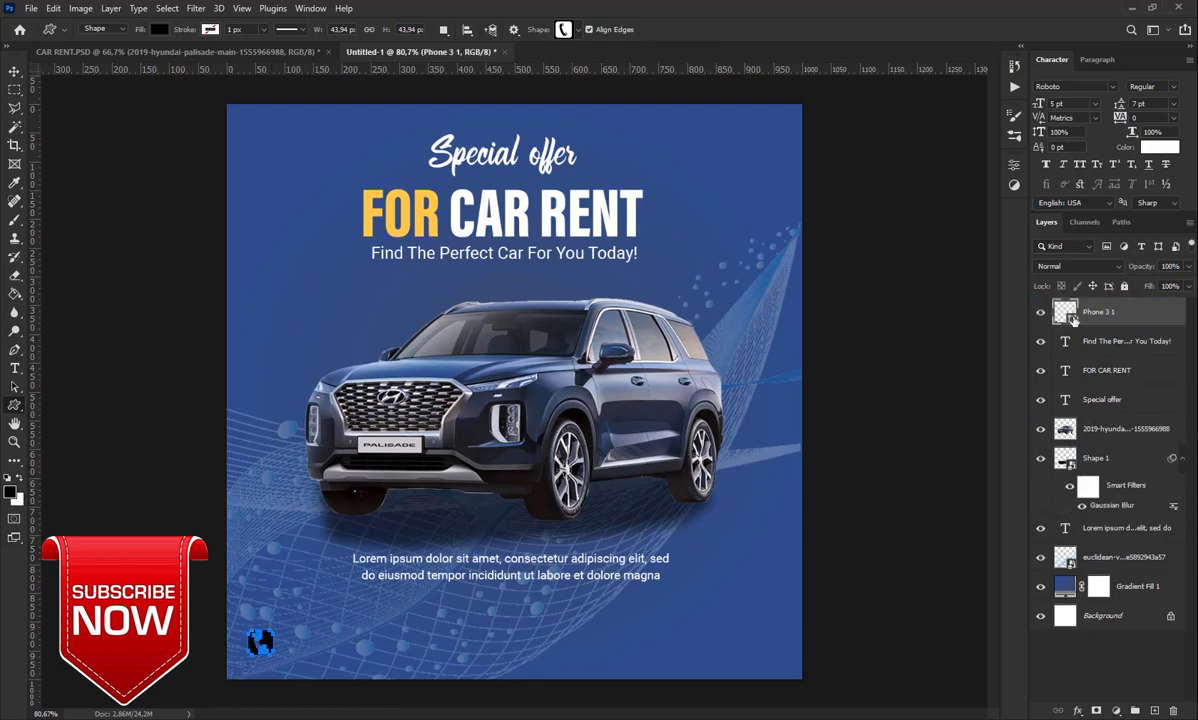
double_click(1070, 315)
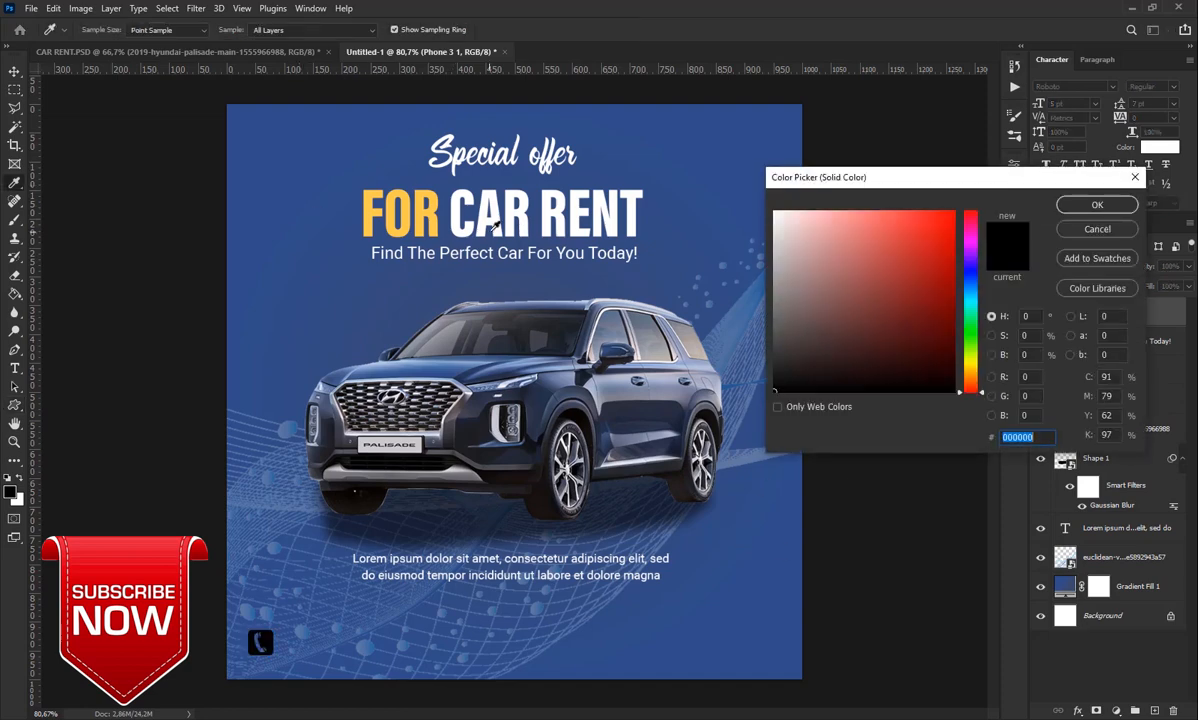
click(430, 205)
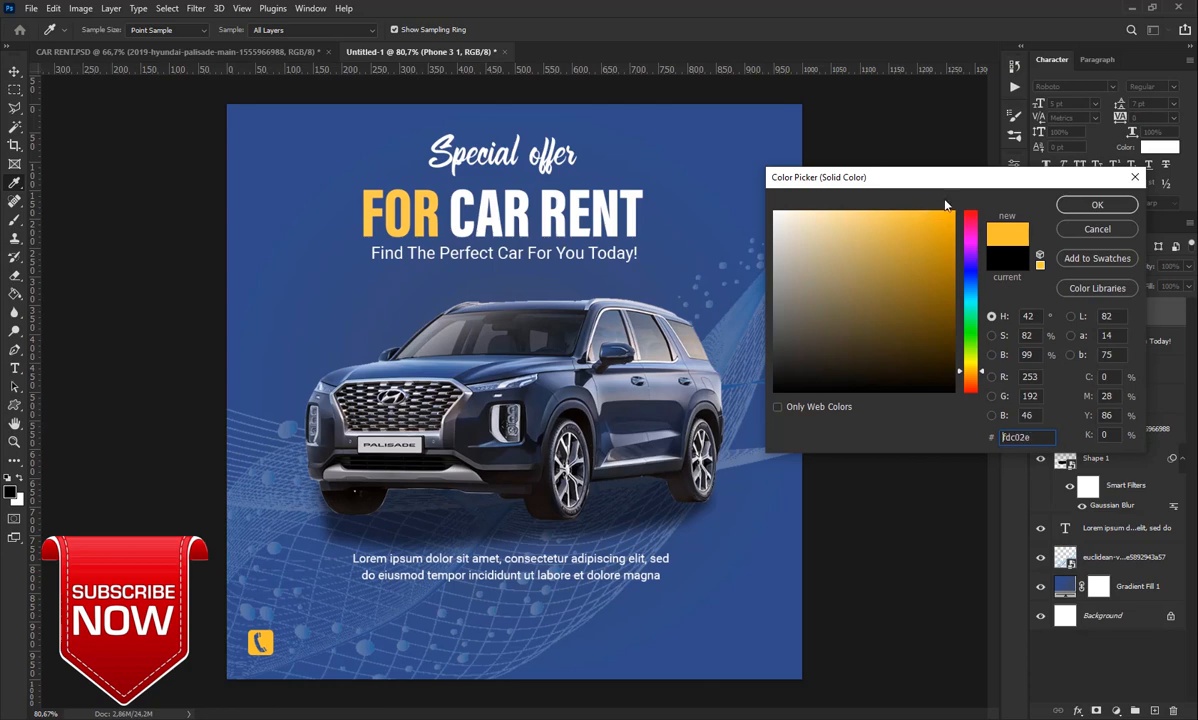
click(1085, 204)
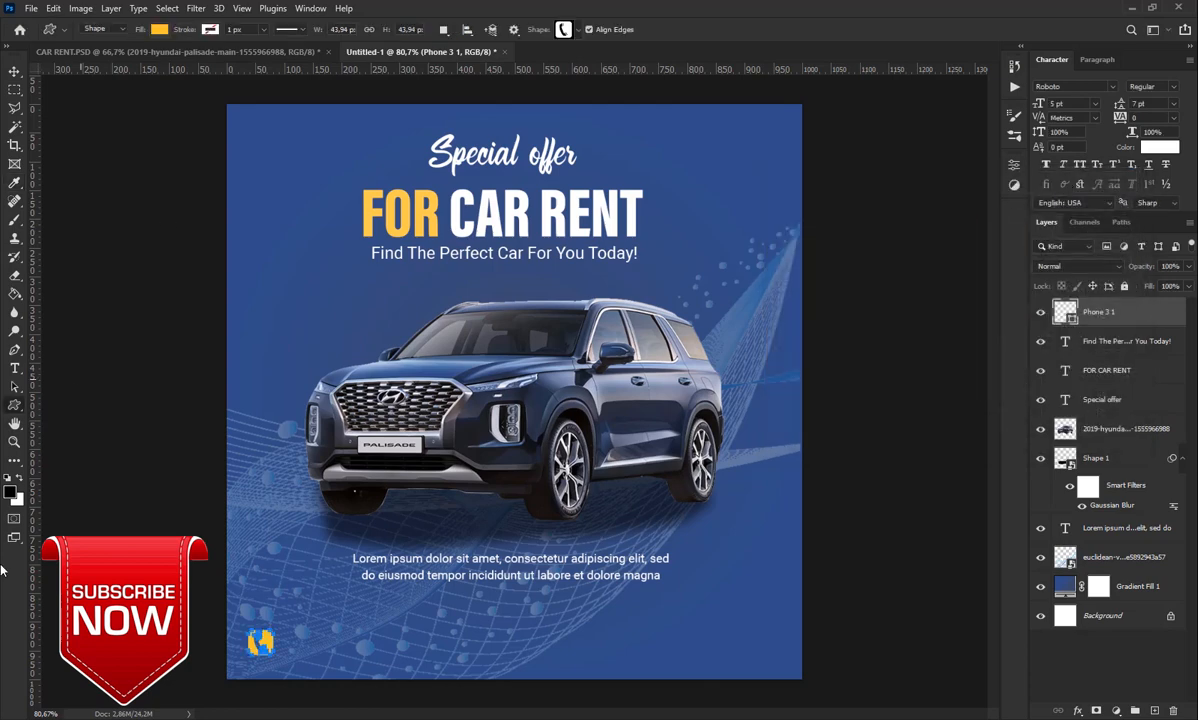
click(15, 368)
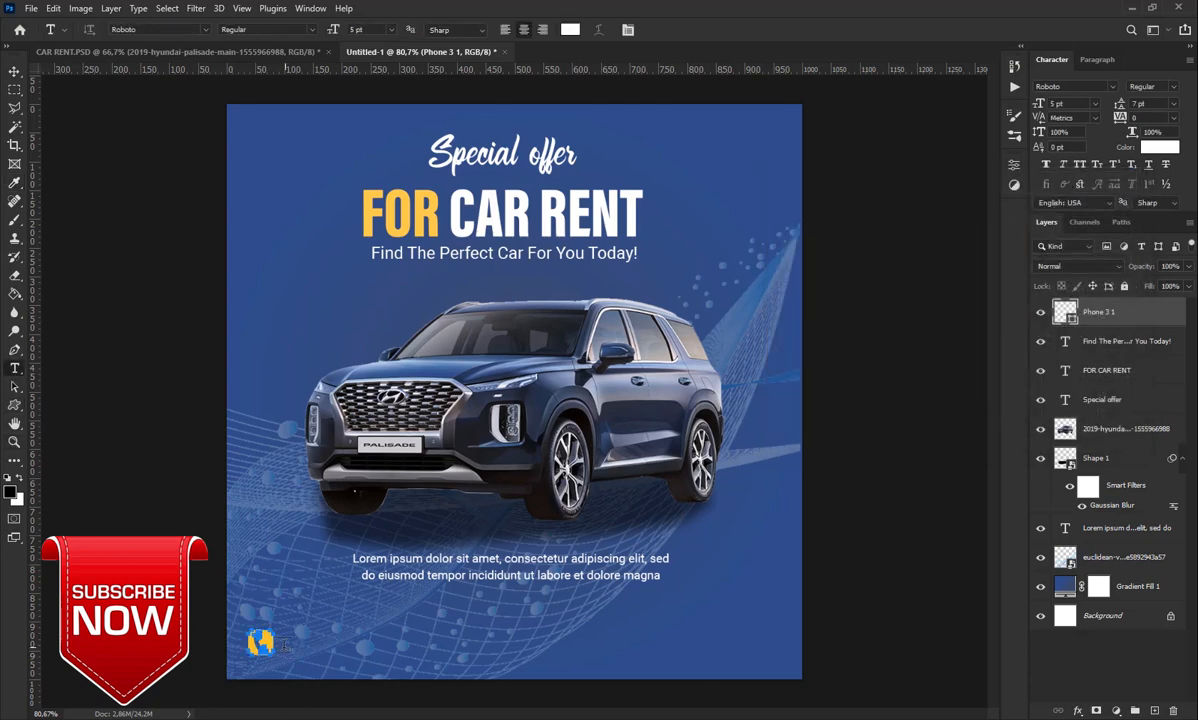
Type the contact phone number in white and position it beside the phone icon
click(283, 645)
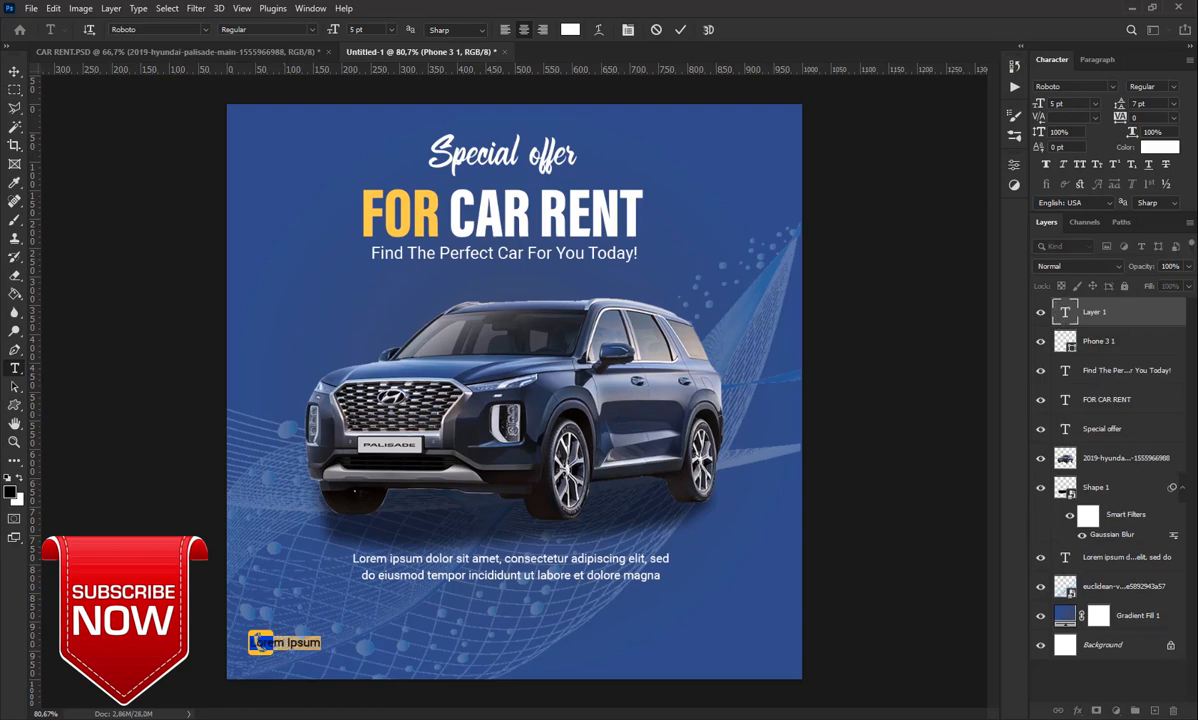
key(BackSpace)
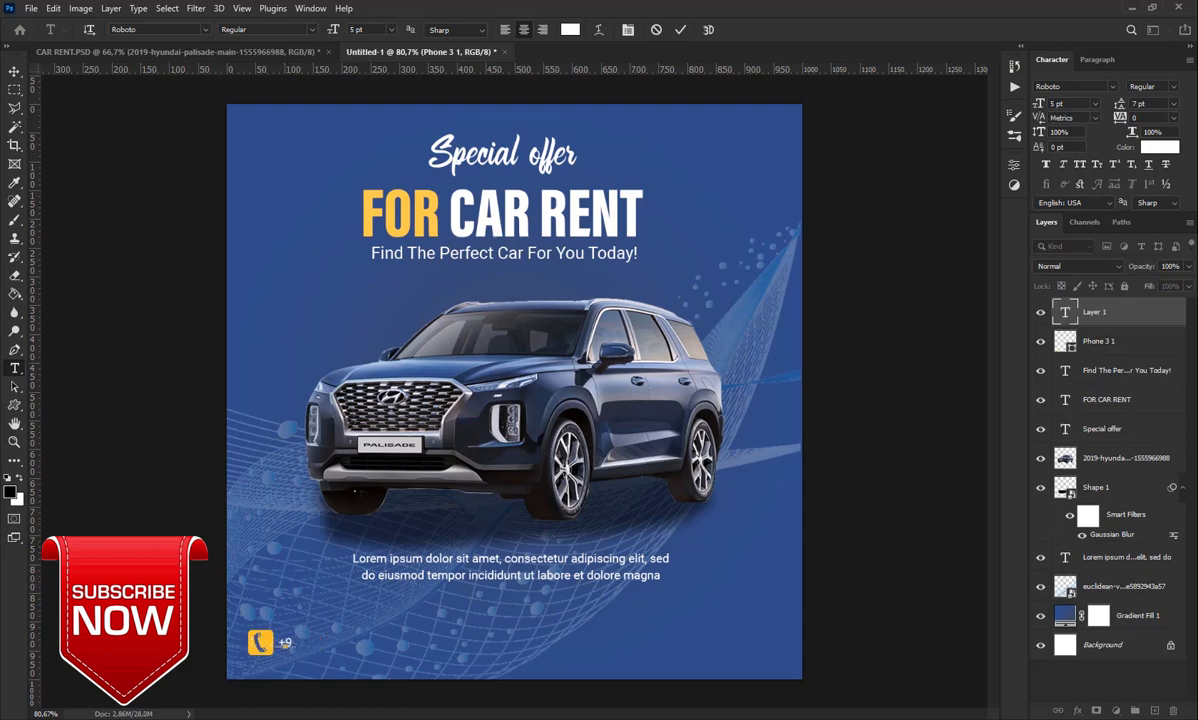
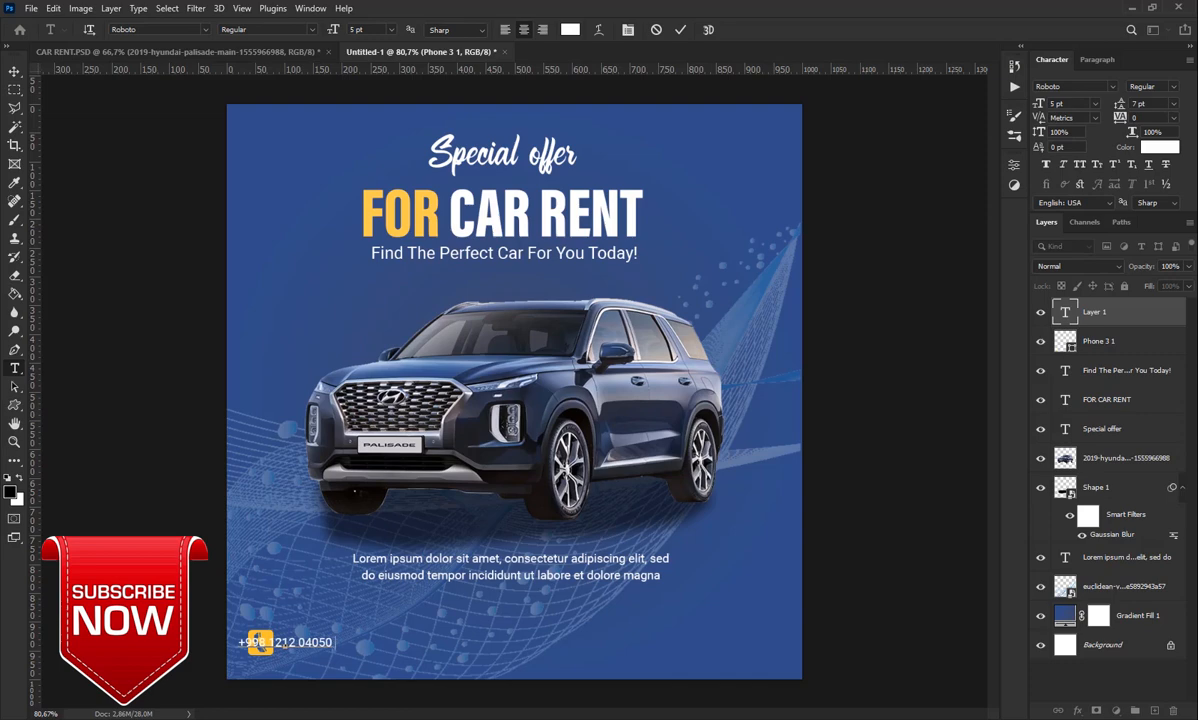
click(679, 29)
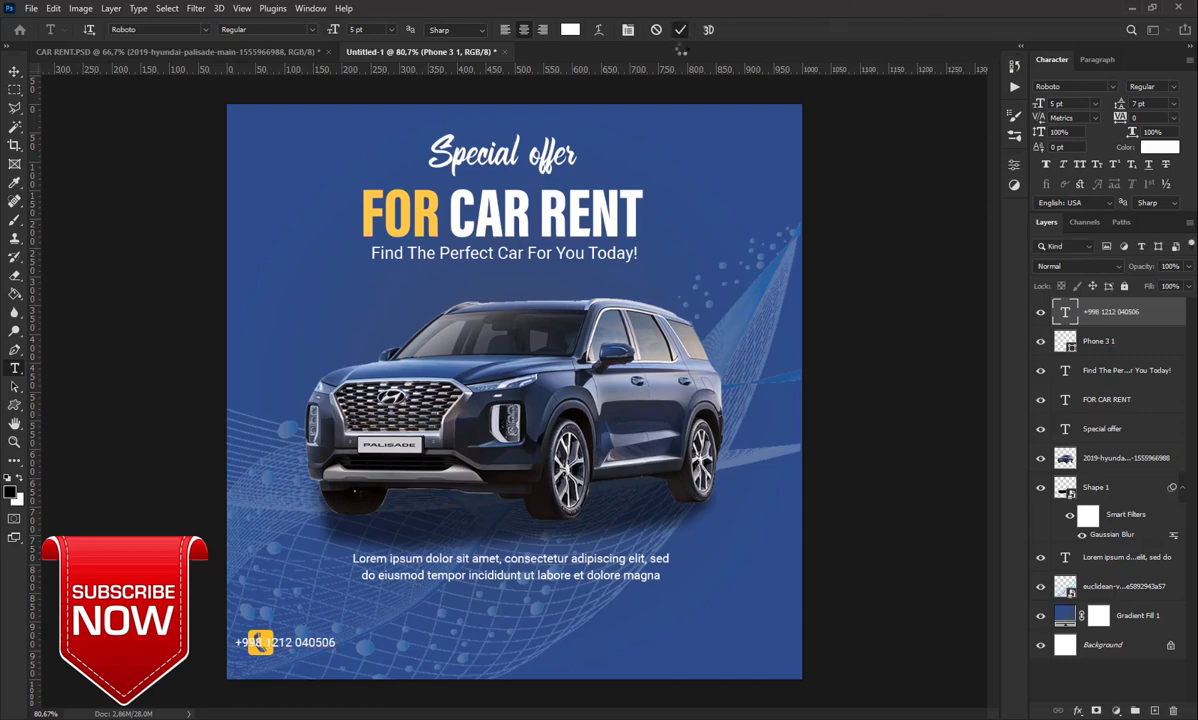
click(14, 72)
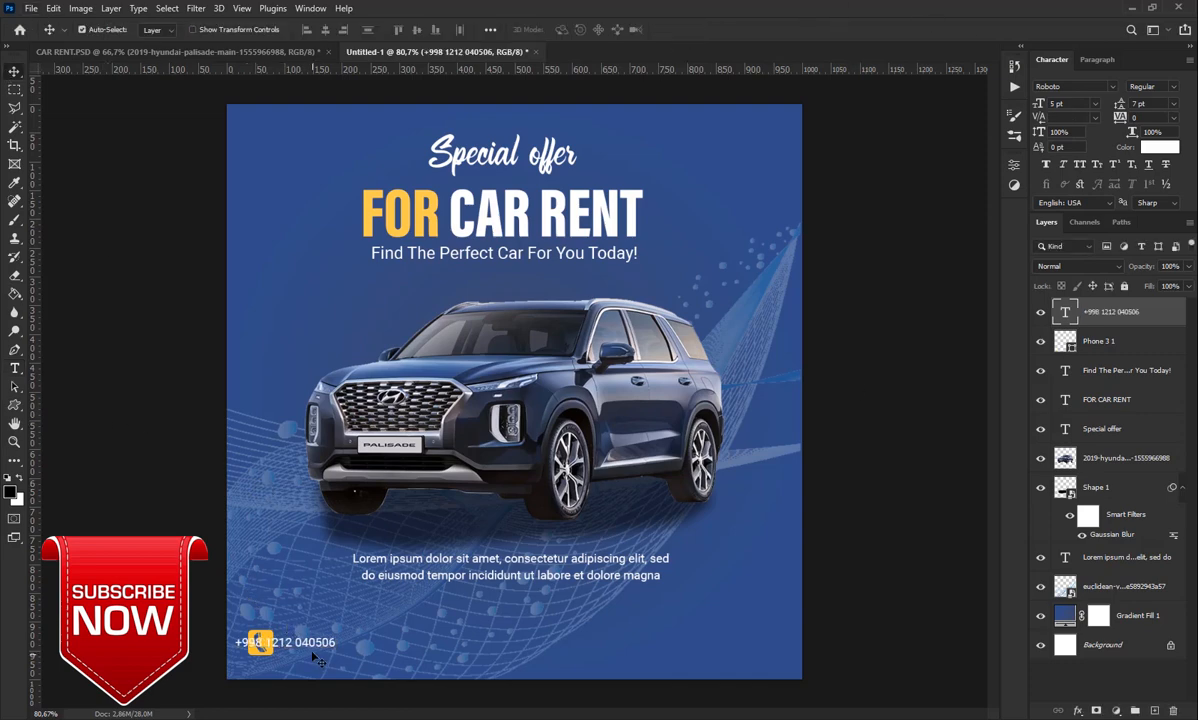
drag(312, 643, 359, 645)
key(Left)
key(Left)
key(Left)
key(Left)
key(Left)
key(Left)
Duplicate the phone line to the bottom-right and replace it with the contact e-mail address
drag(352, 650, 775, 651)
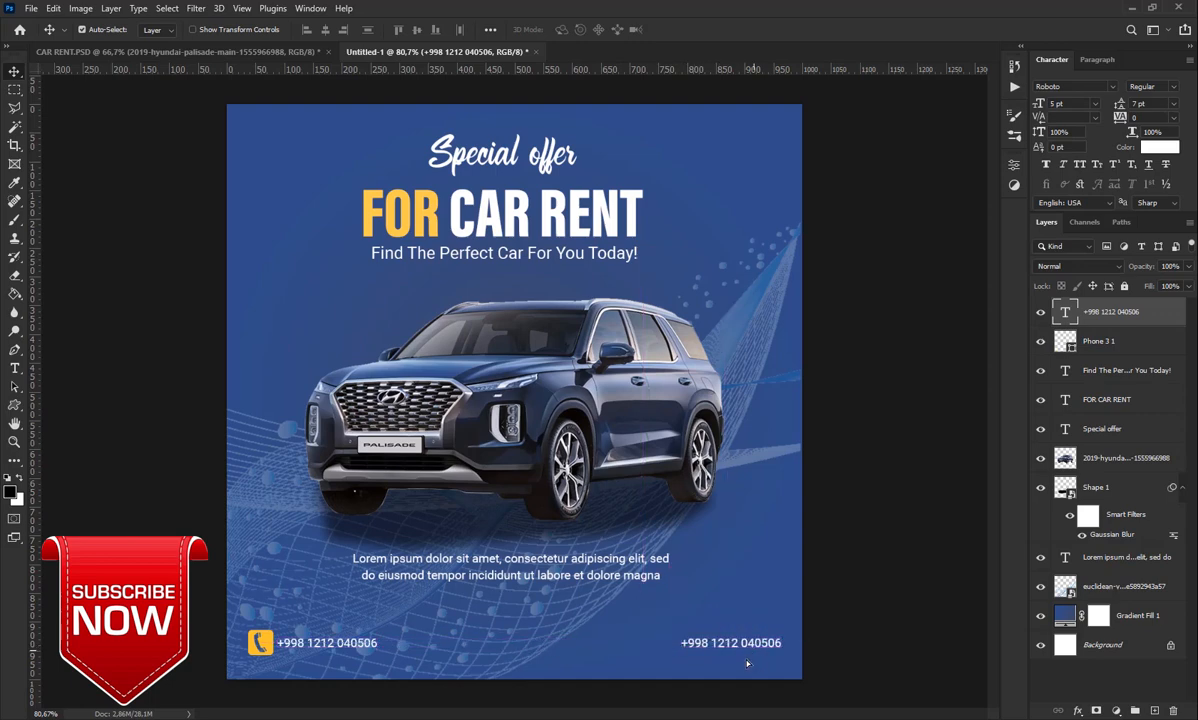
click(15, 368)
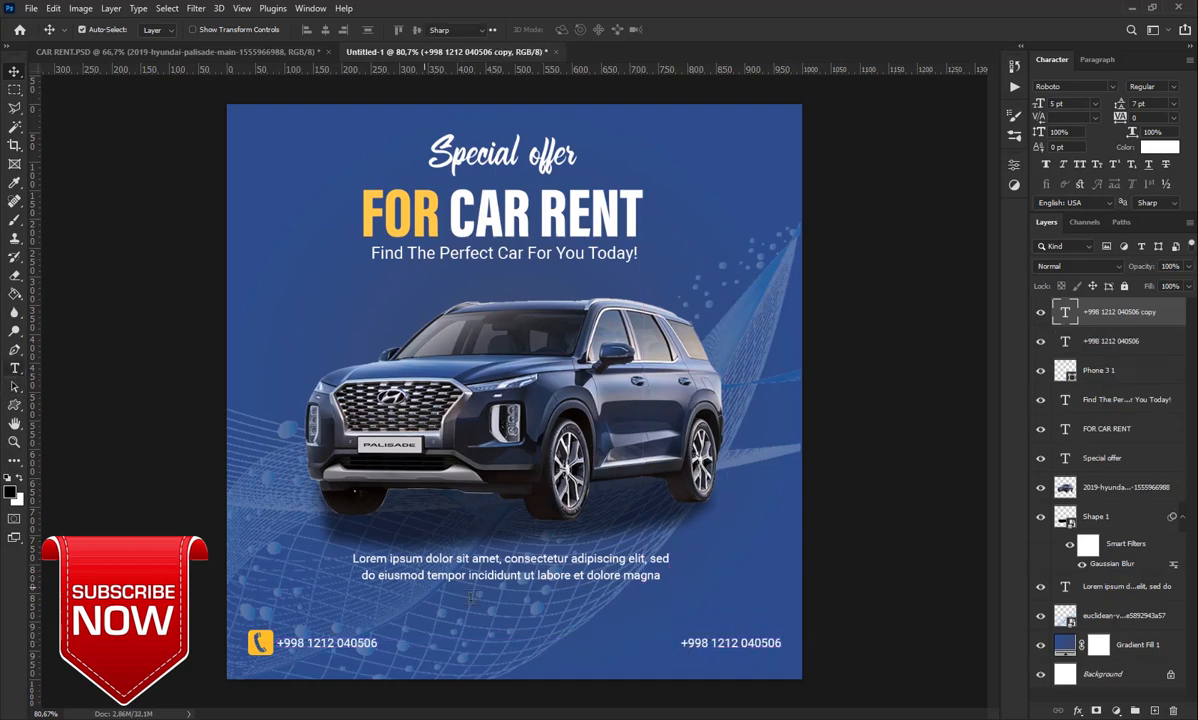
drag(683, 643, 785, 643)
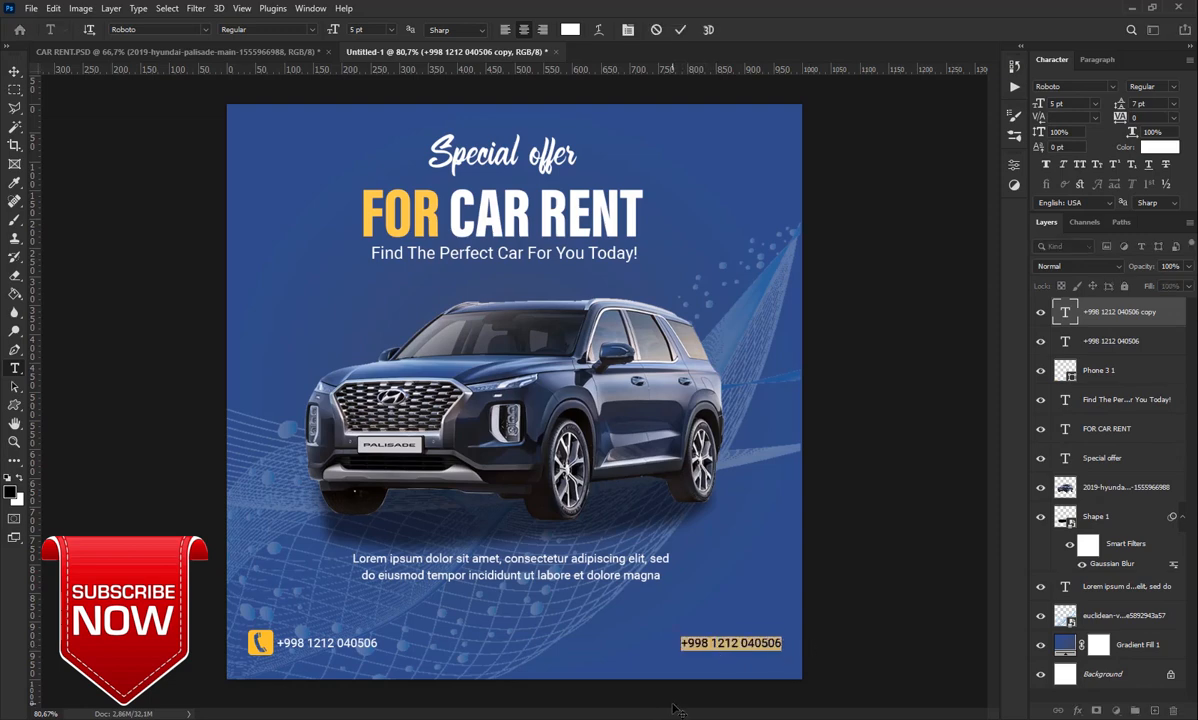
key(BackSpace)
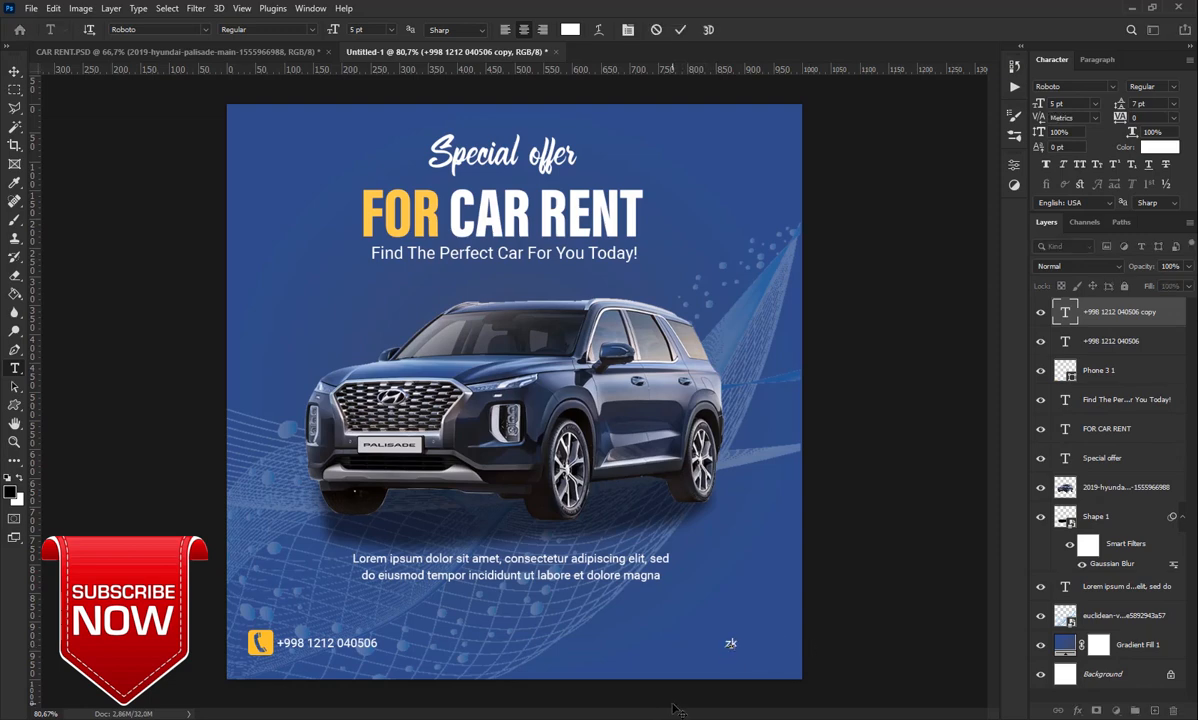
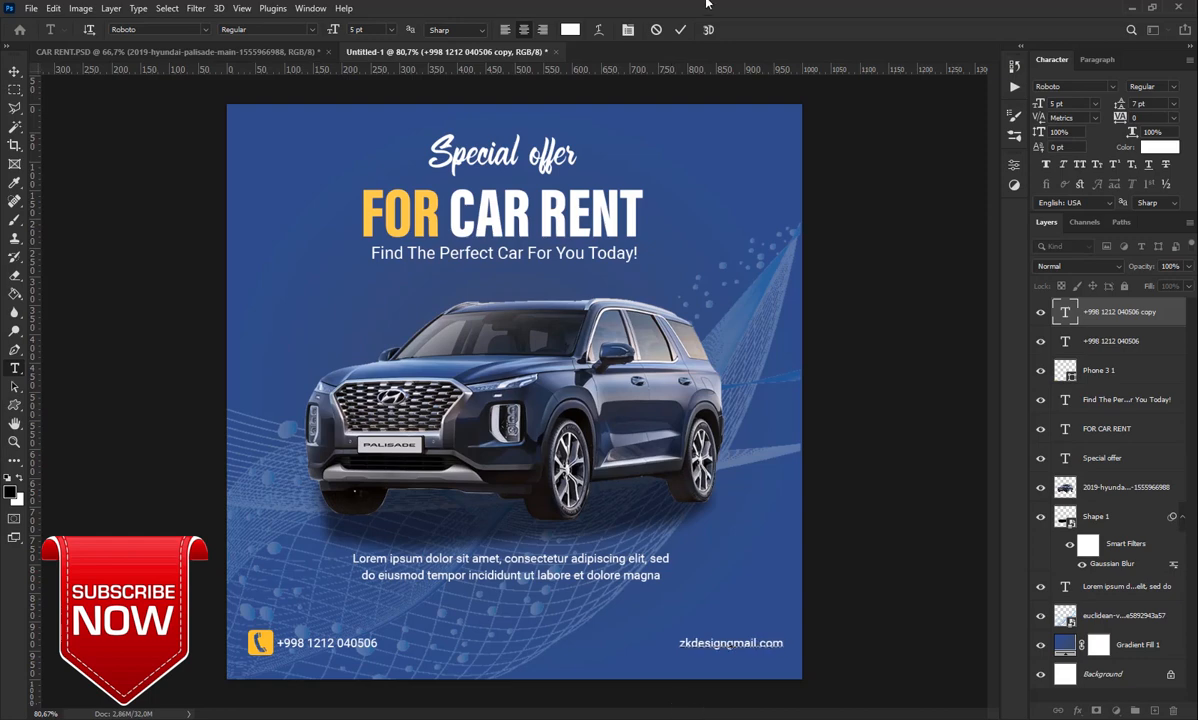
click(677, 30)
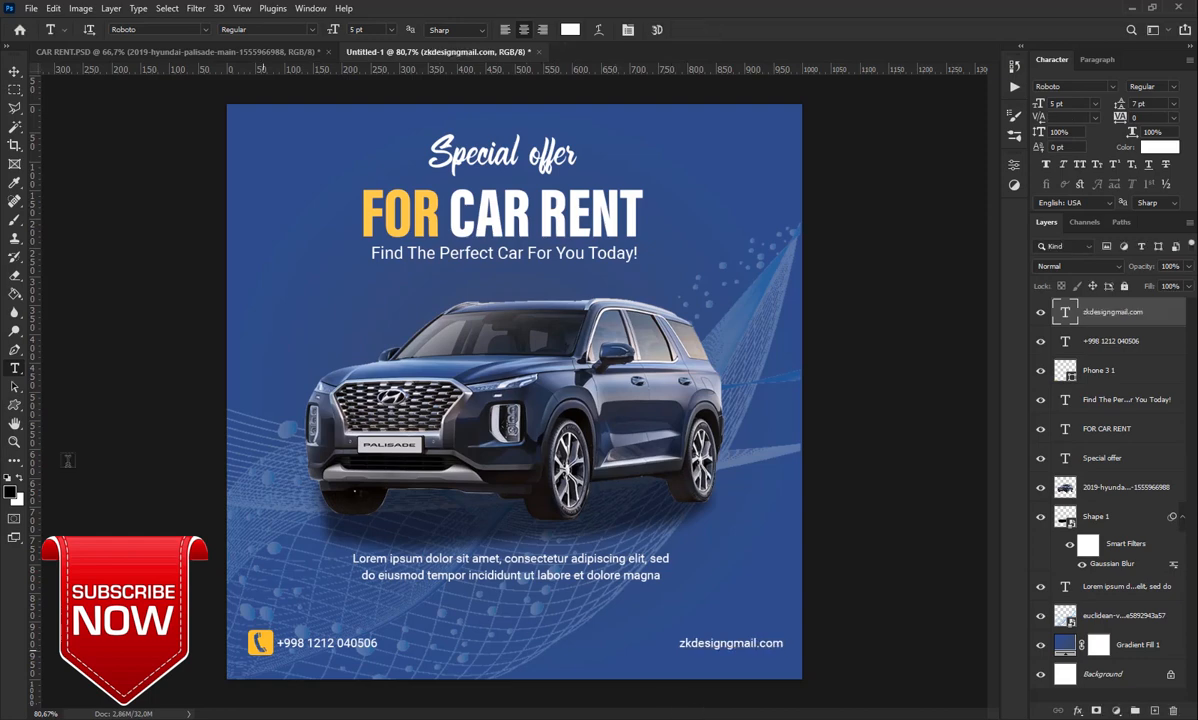
Draw a World Wide Web globe custom shape left of the e-mail address
key(u)
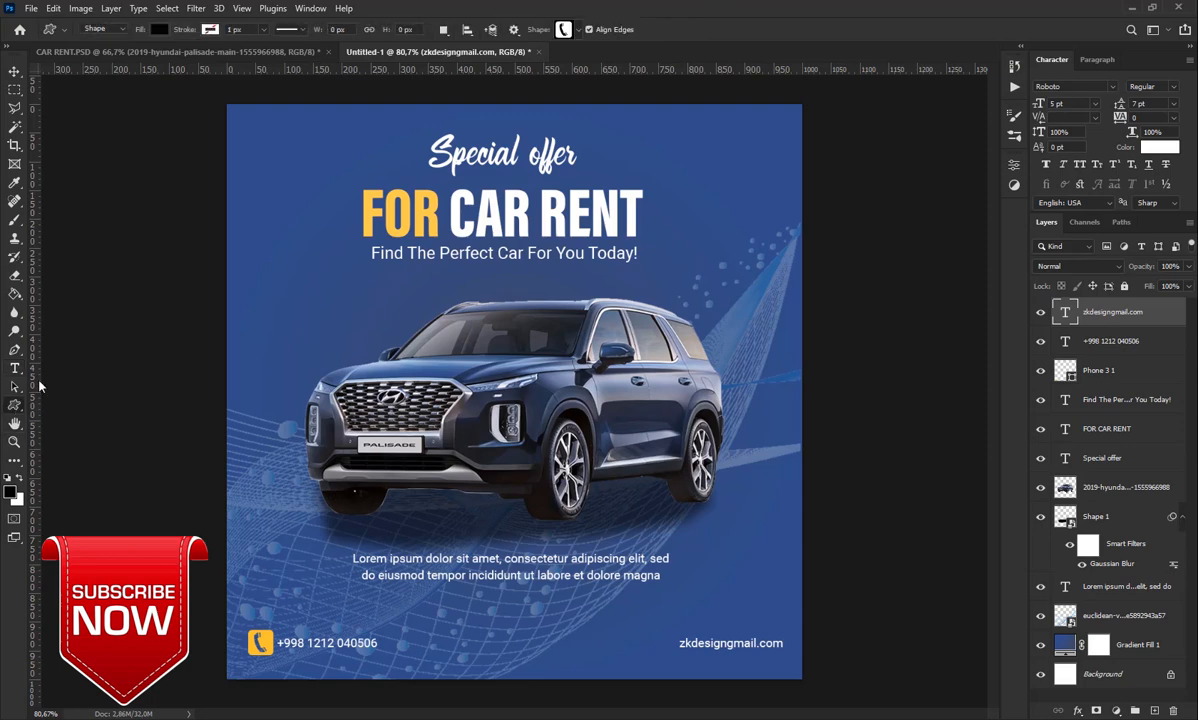
click(577, 32)
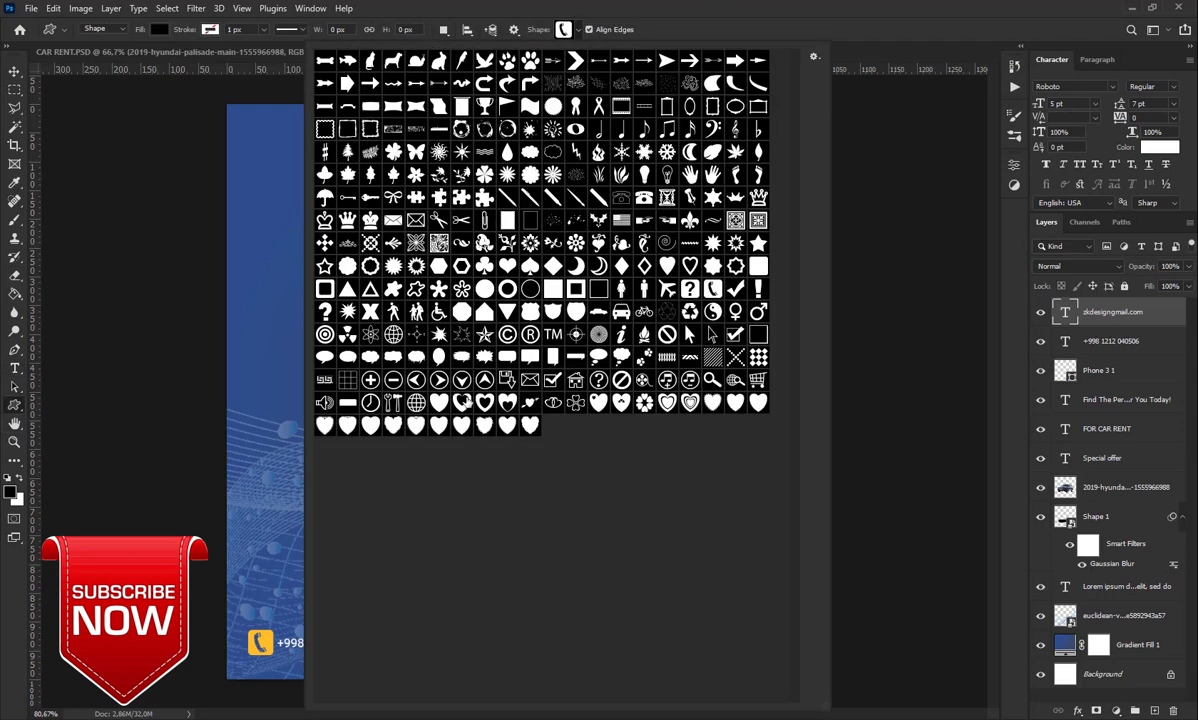
click(414, 401)
key(Return)
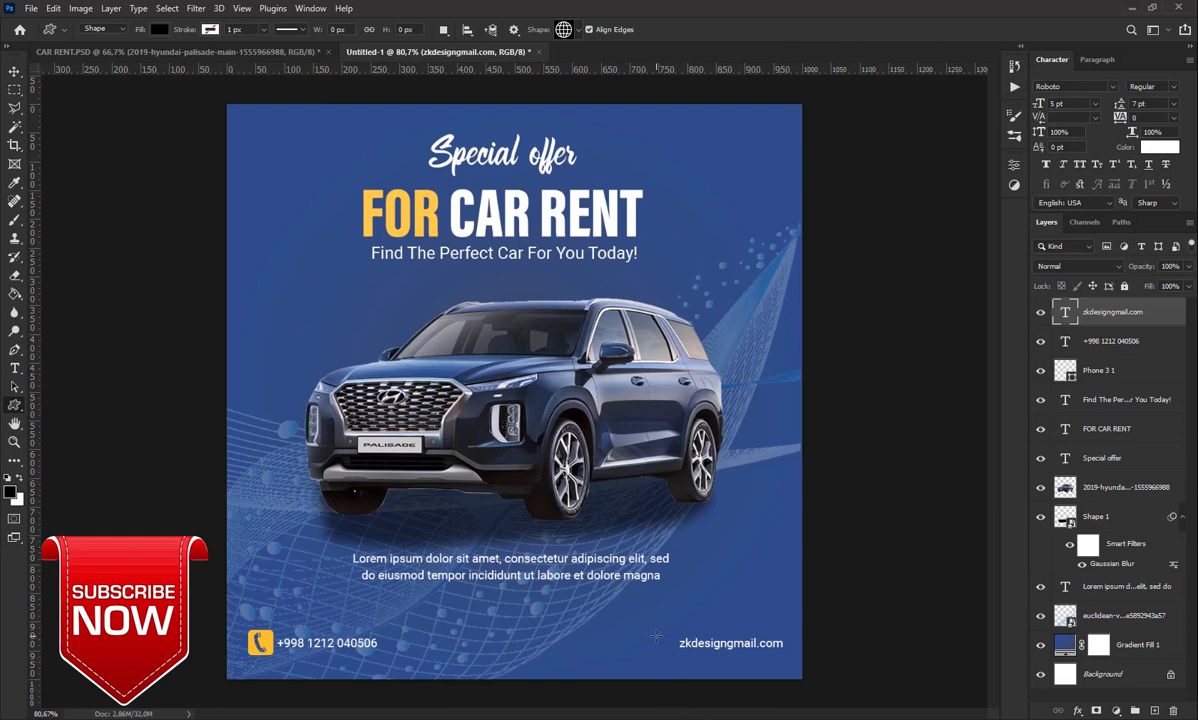
drag(655, 636, 684, 666)
drag(666, 661, 654, 649)
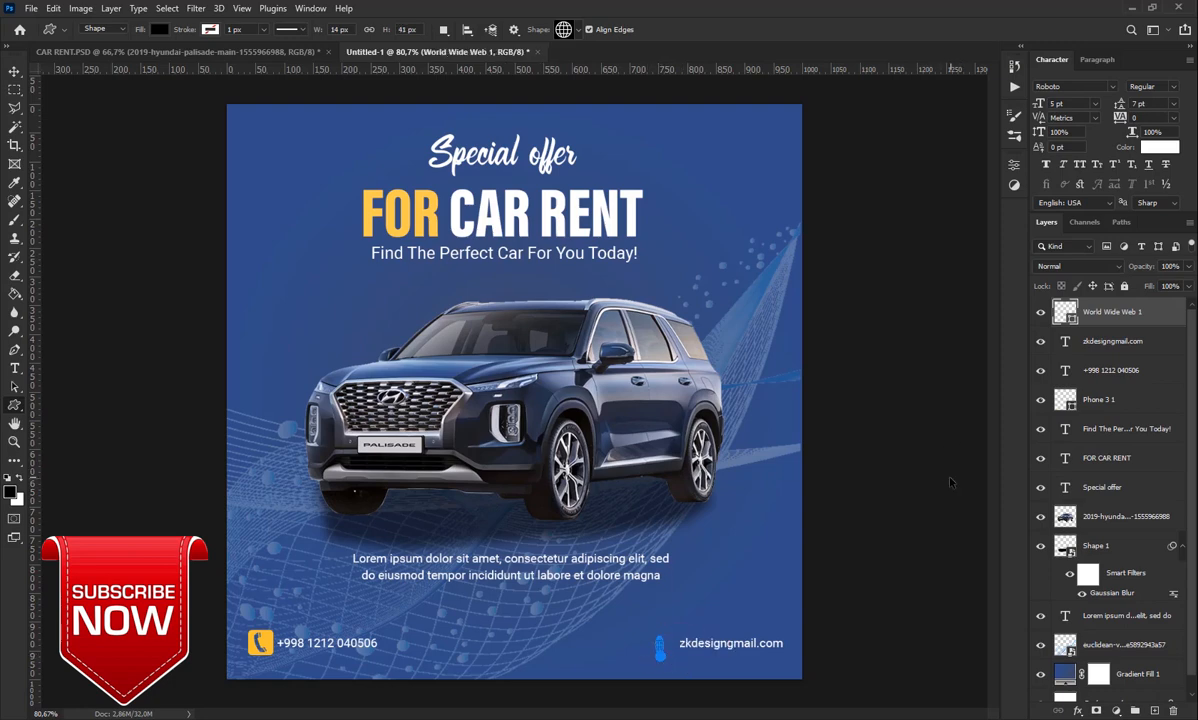
key(Delete)
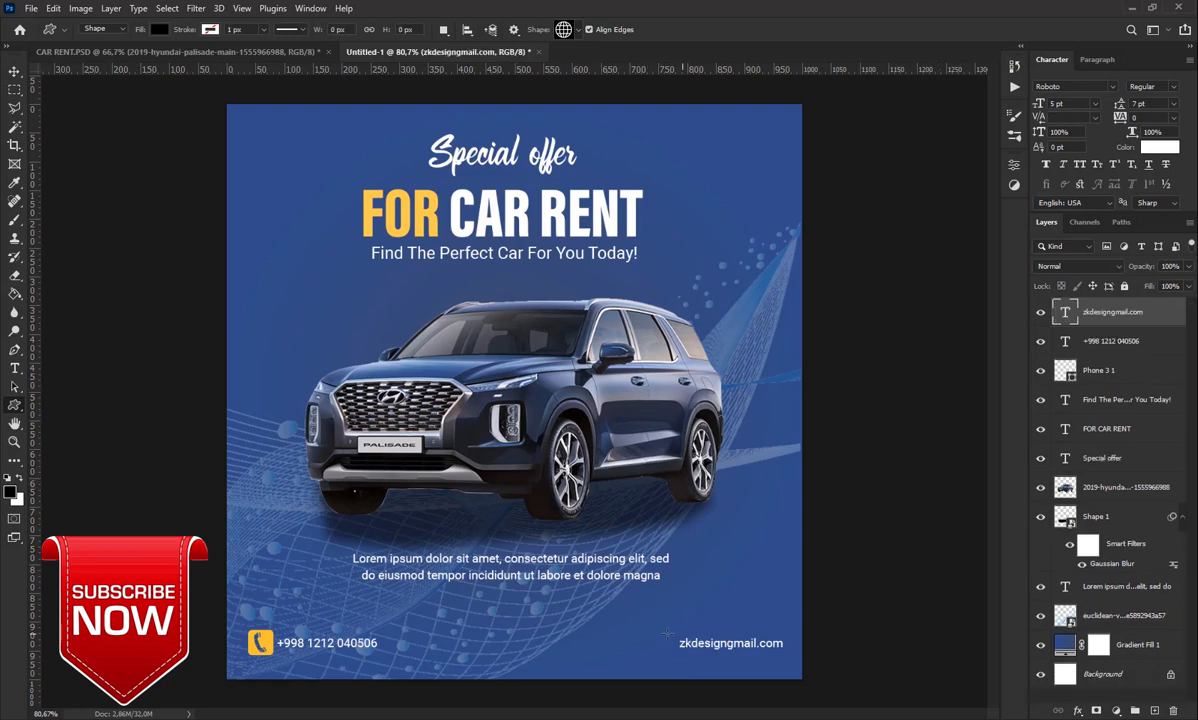
drag(644, 630, 668, 655)
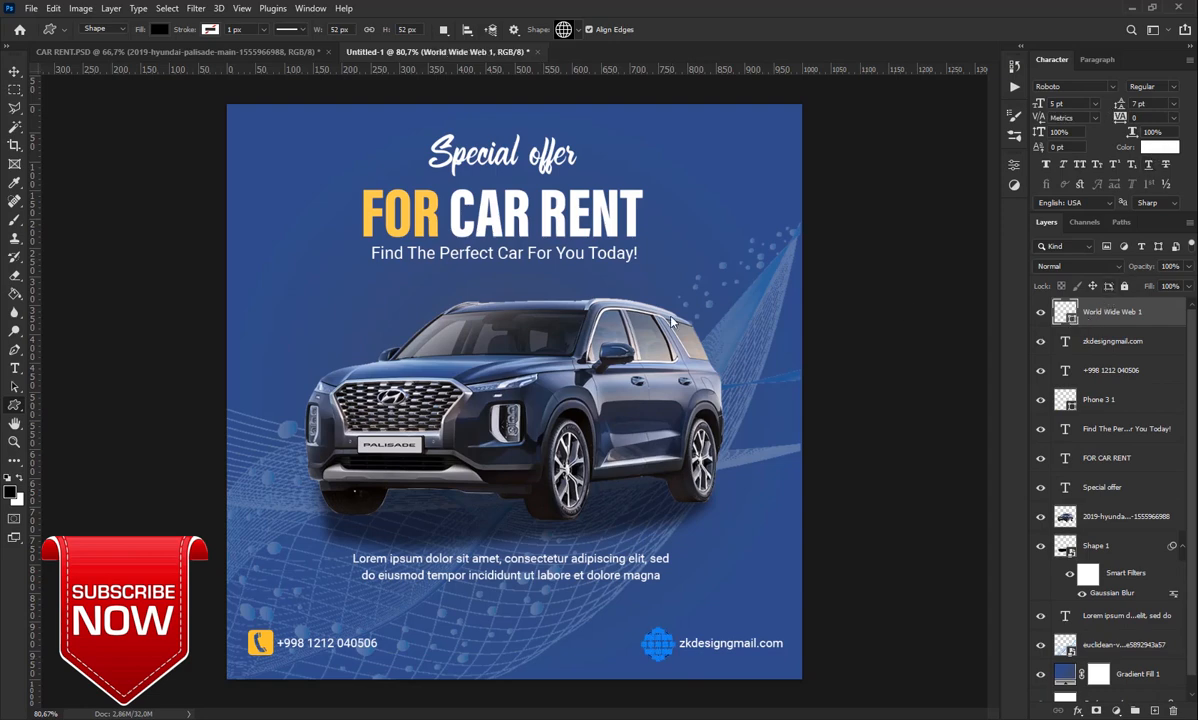
Fill the globe with the phone icon's yellow and scale it to about 88%
double_click(1065, 312)
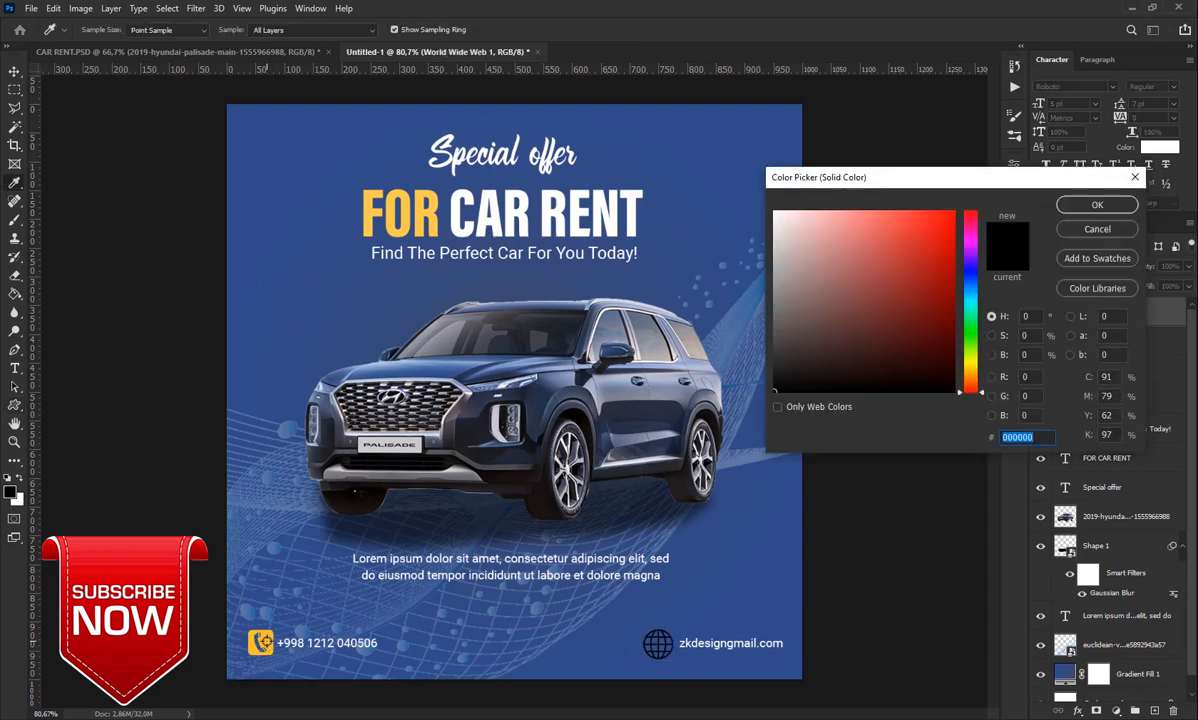
click(262, 641)
click(1097, 204)
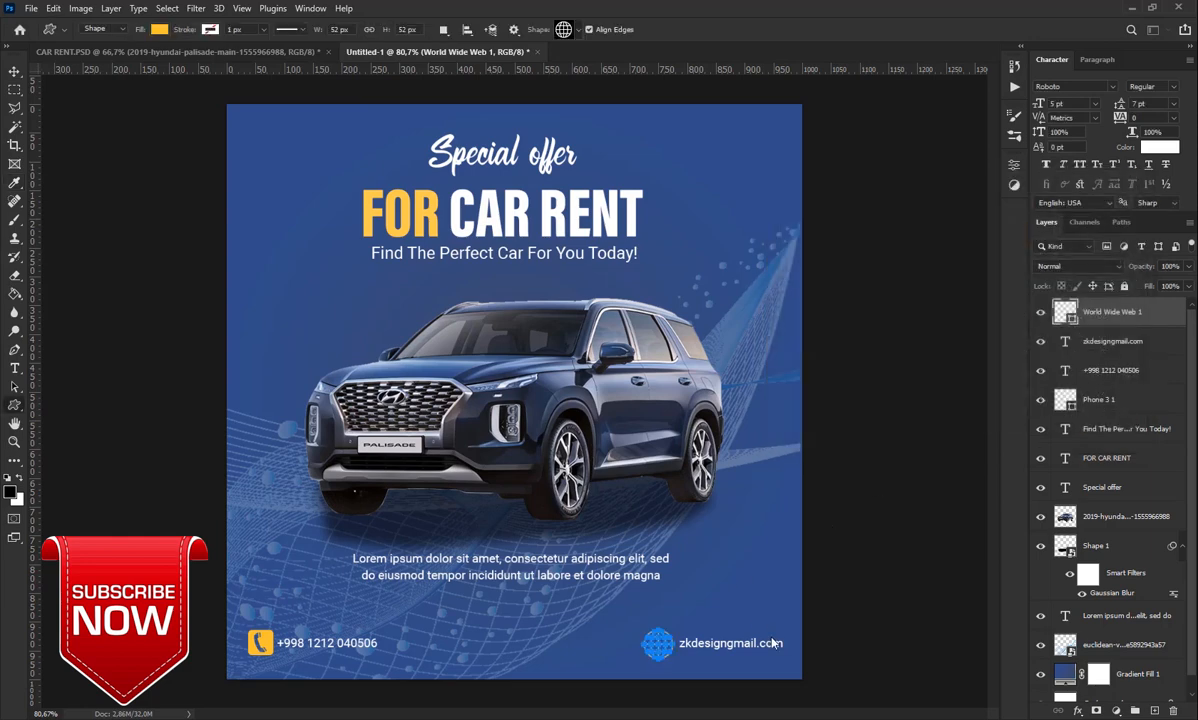
key(ctrl+t)
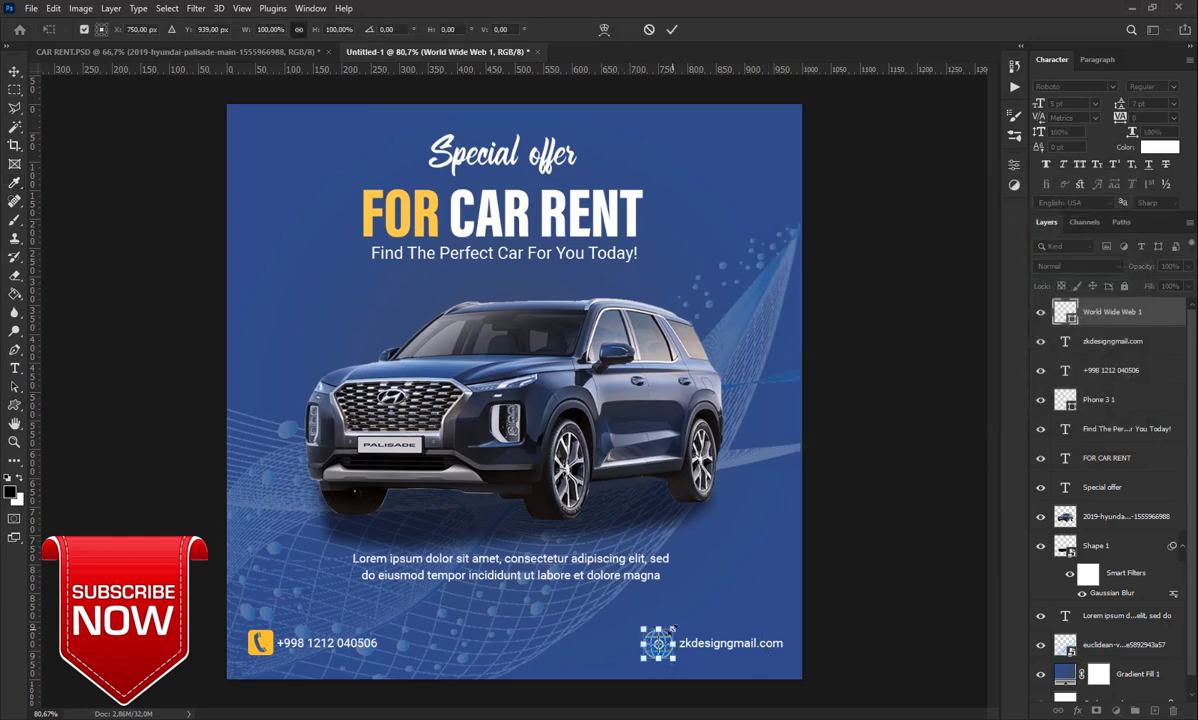
drag(673, 628, 671, 630)
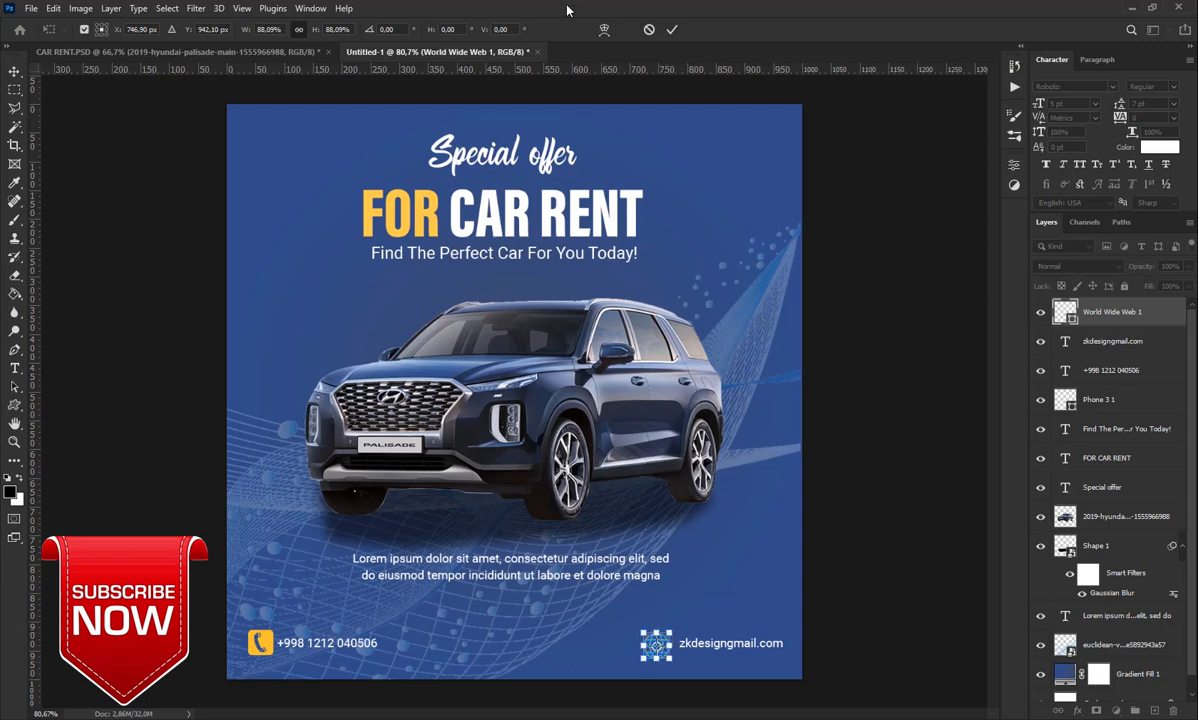
click(669, 32)
Nudge the globe icon up and right so it aligns beside the e-mail line
key(v)
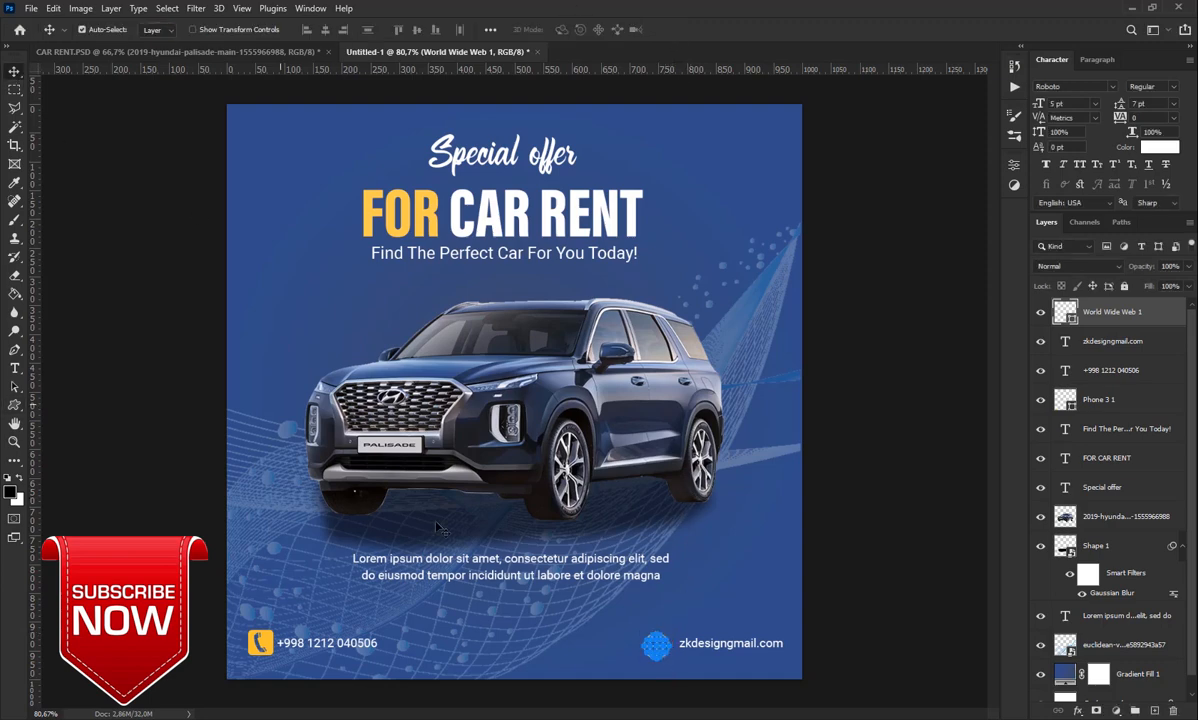
click(612, 633)
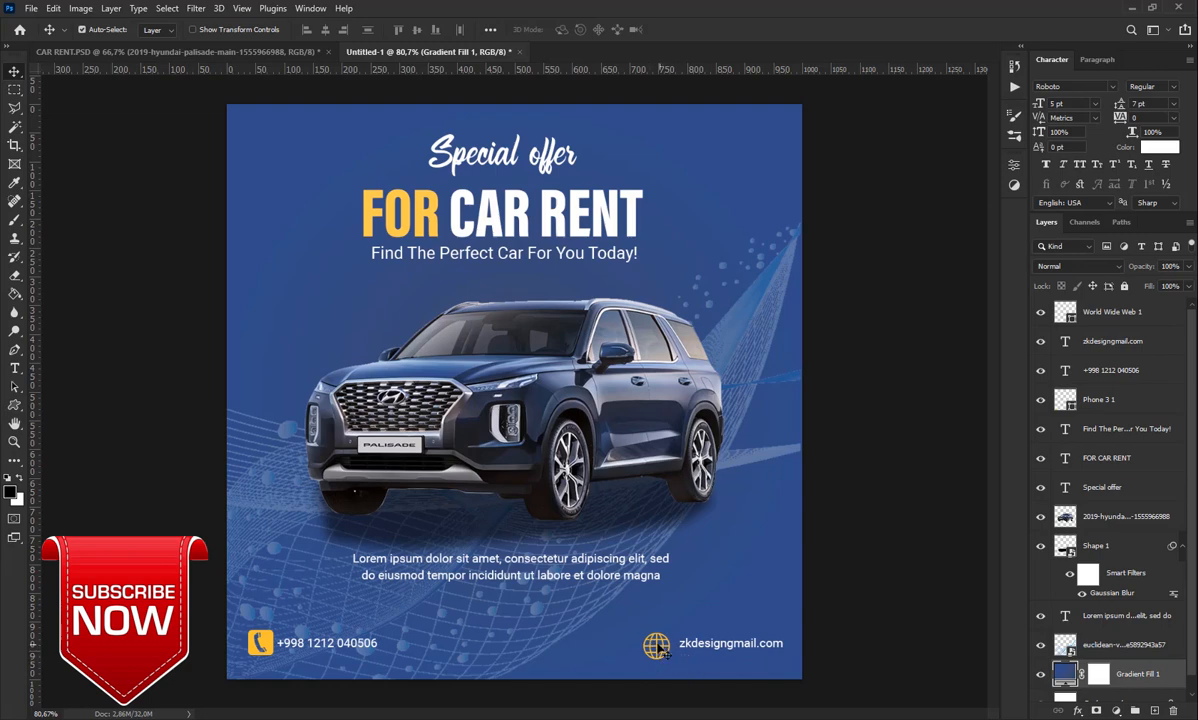
click(656, 645)
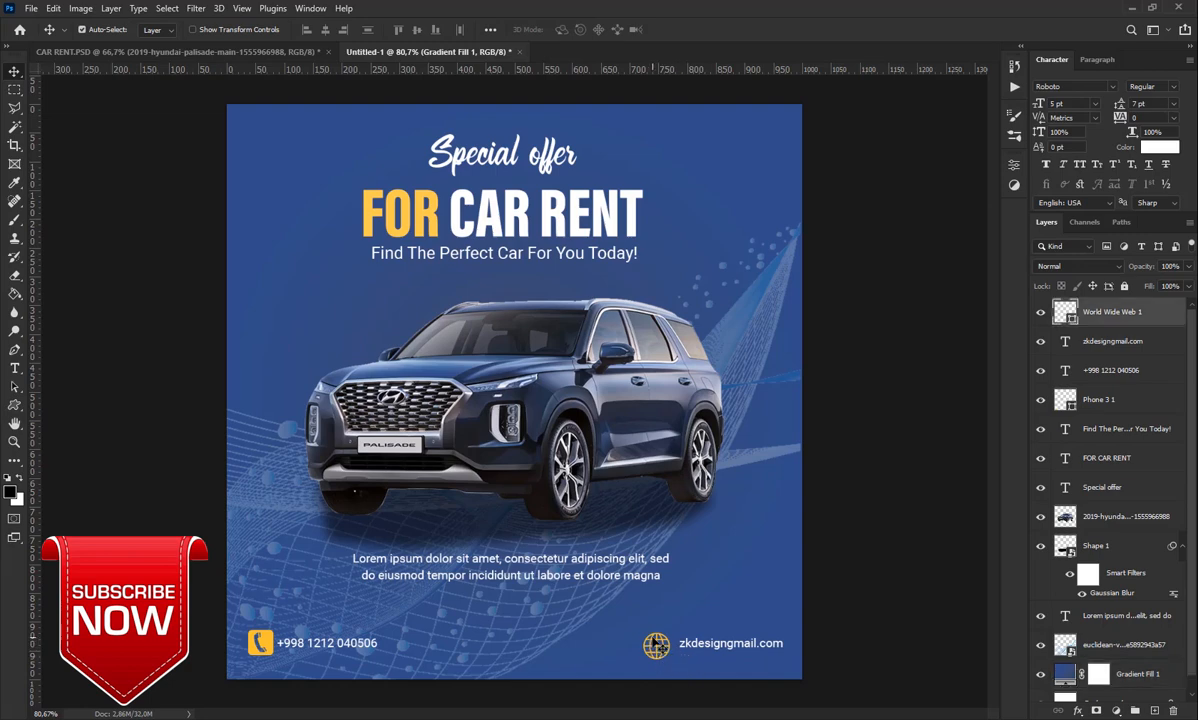
key(Up)
key(Up)
key(Up)
key(Up)
key(Up)
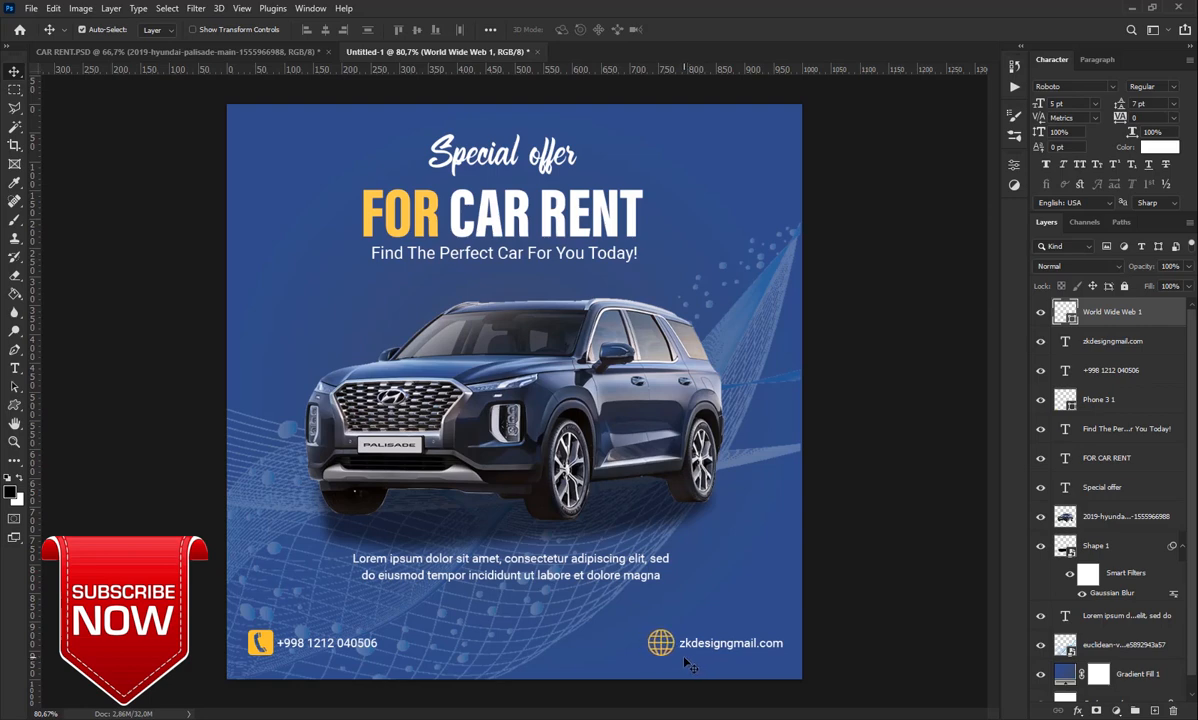
key(Right)
key(Right)
key(Right)
key(Right)
click(14, 404)
click(67, 390)
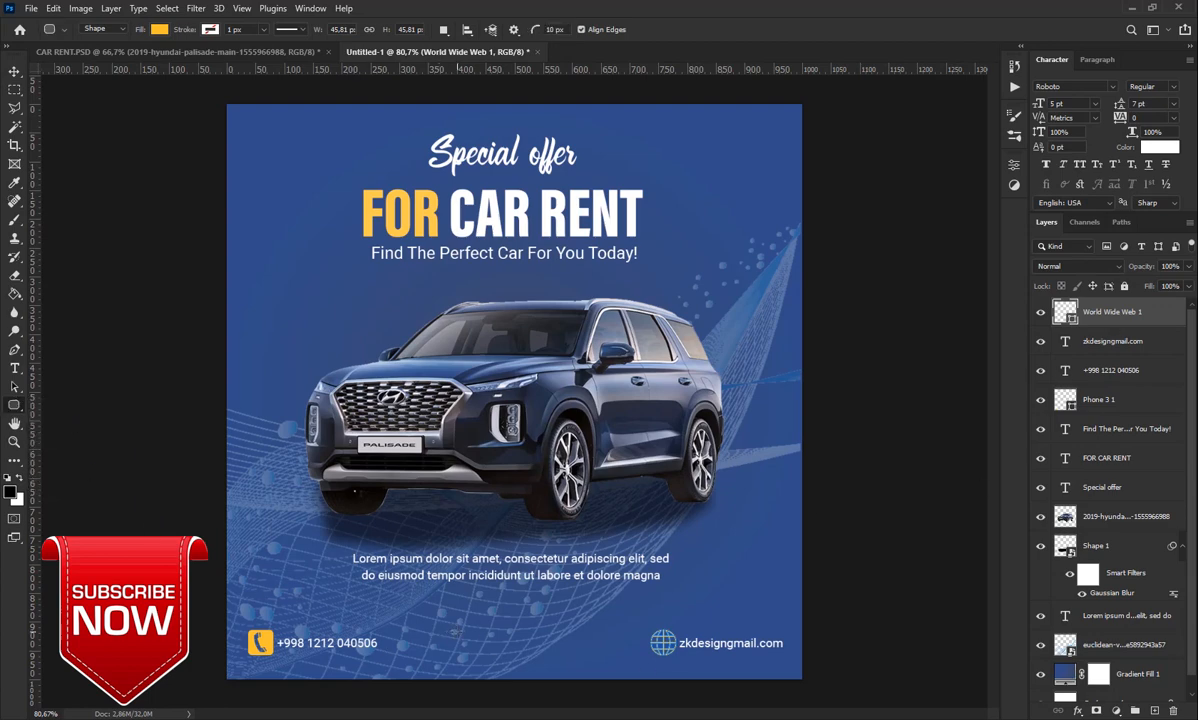
Draw a yellow rounded rectangle at the bottom centre with fully rounded ends
drag(456, 632, 577, 653)
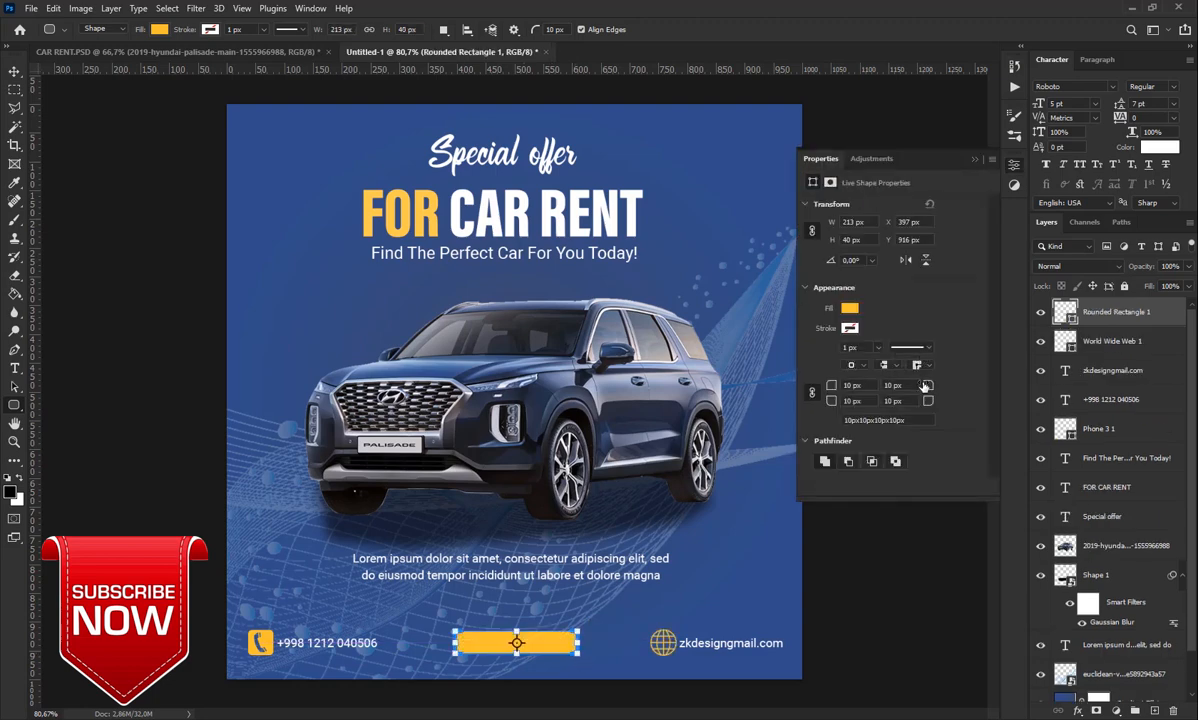
drag(924, 386, 995, 386)
drag(928, 386, 981, 398)
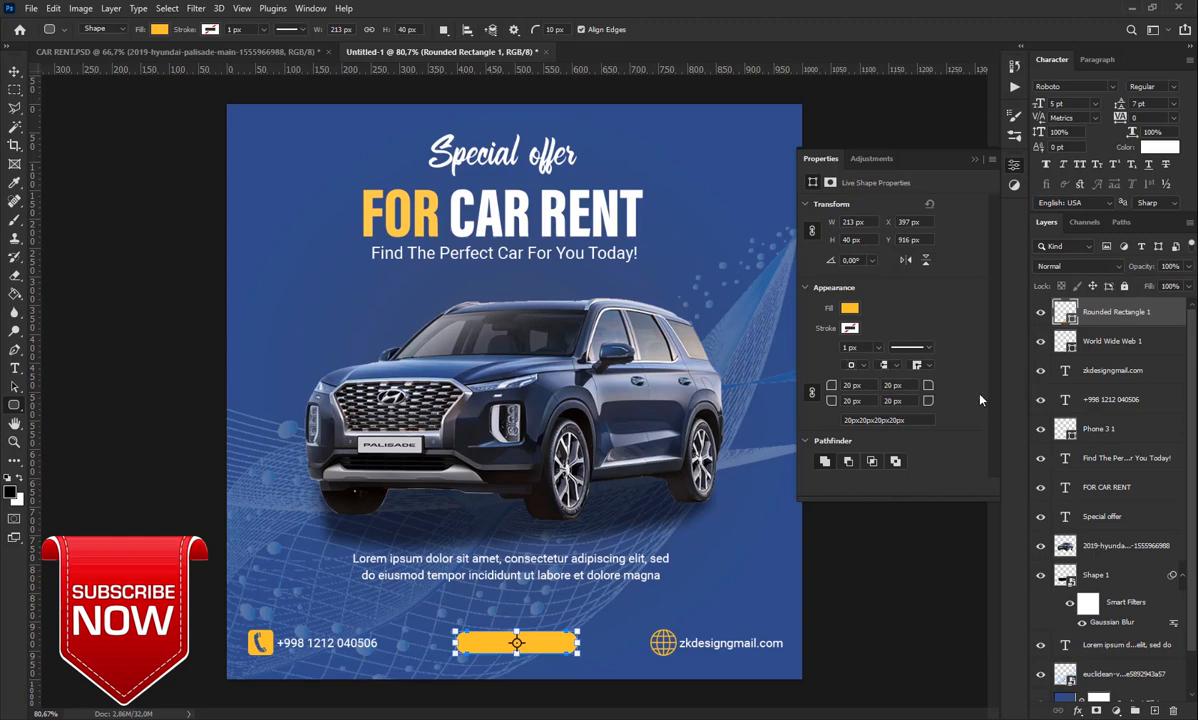
click(976, 160)
Add a BOOK NOW text label and centre it on the yellow button
click(15, 72)
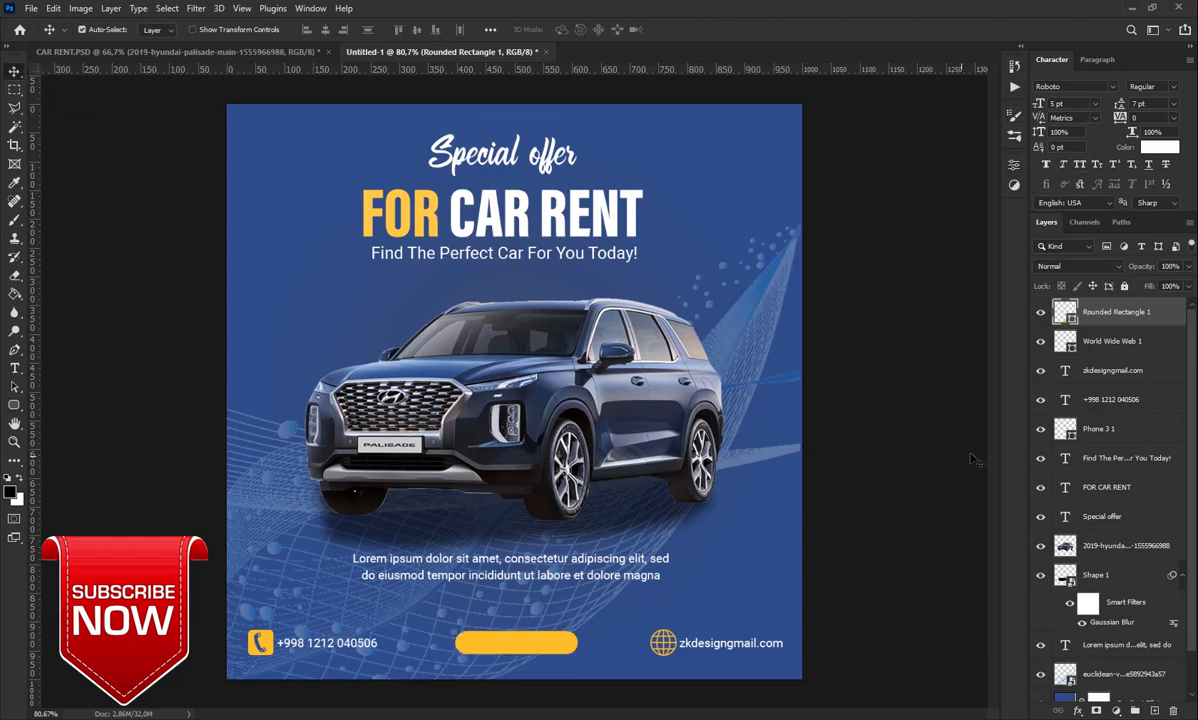
click(1155, 711)
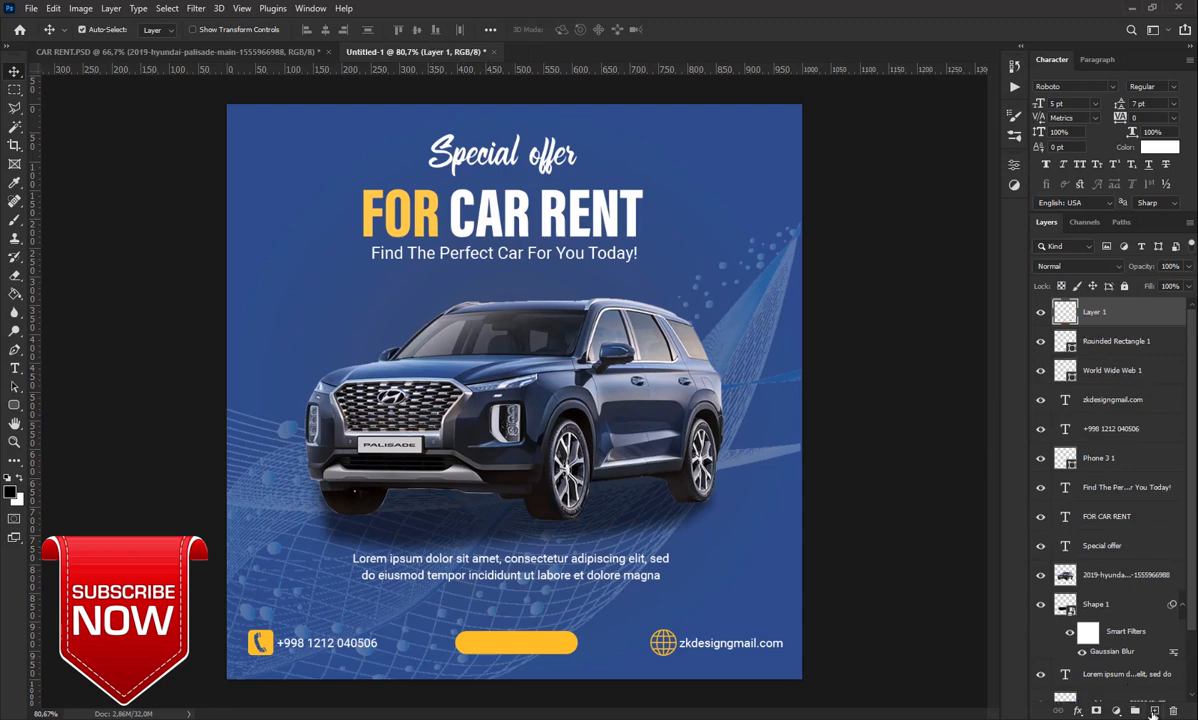
click(15, 368)
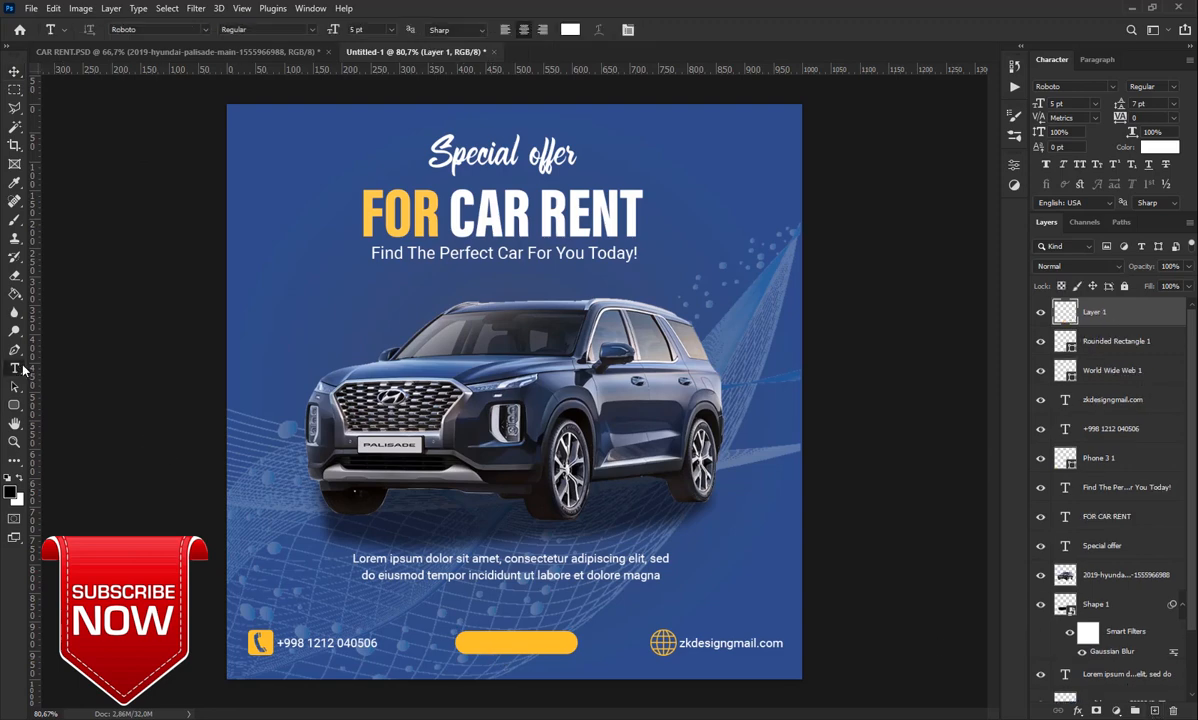
click(468, 642)
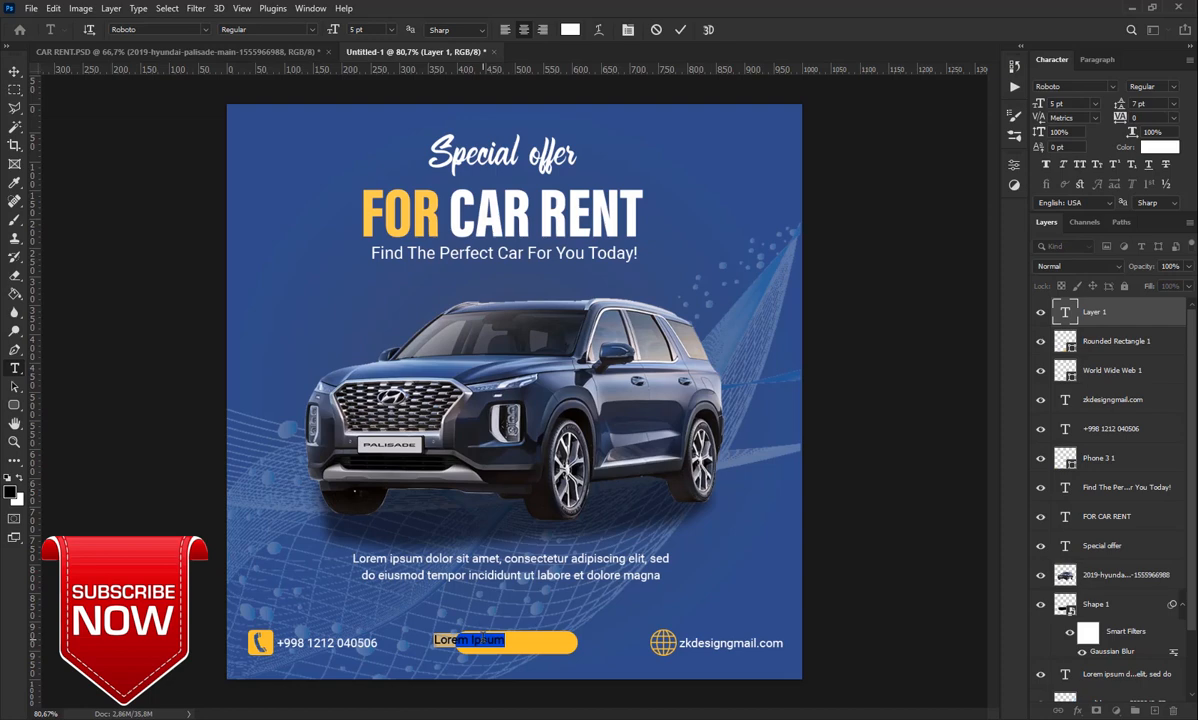
text(BOOK)
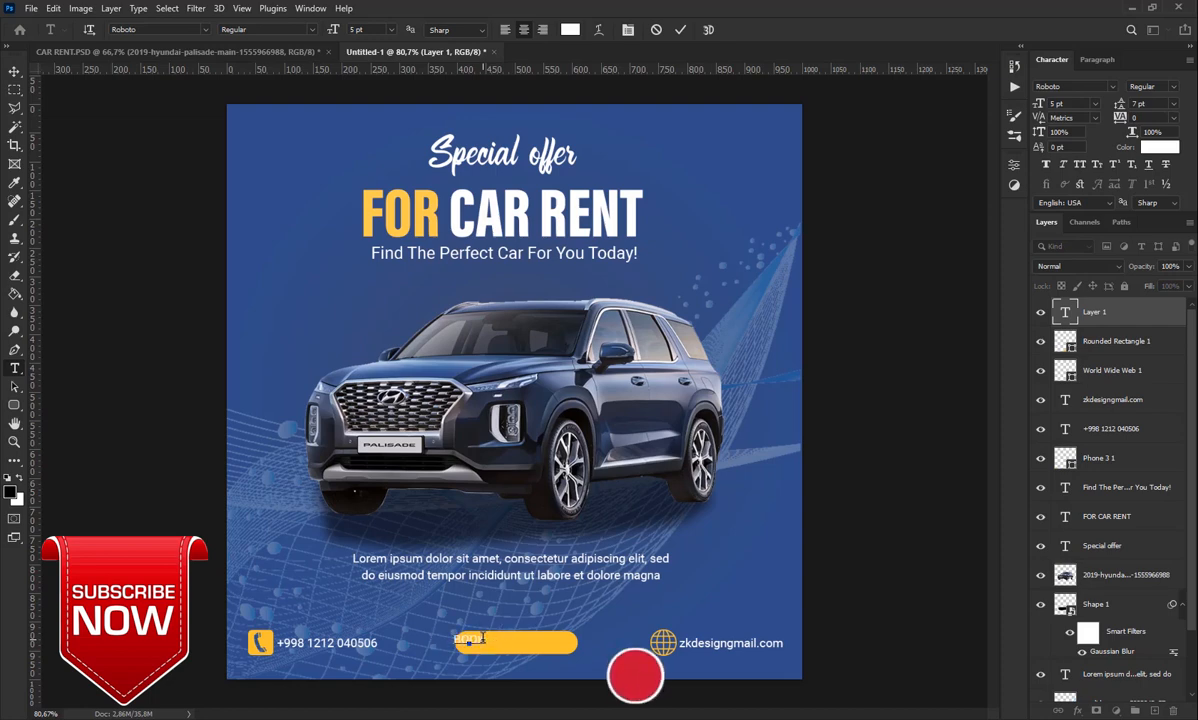
text( NOW)
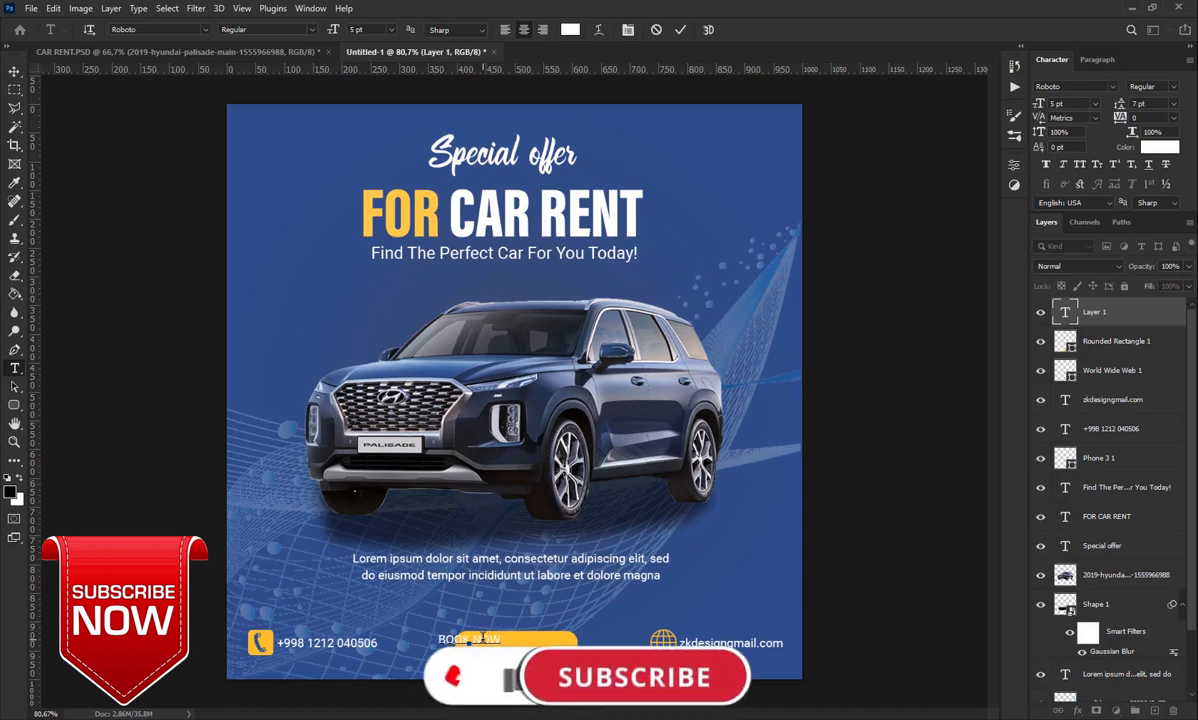
click(681, 30)
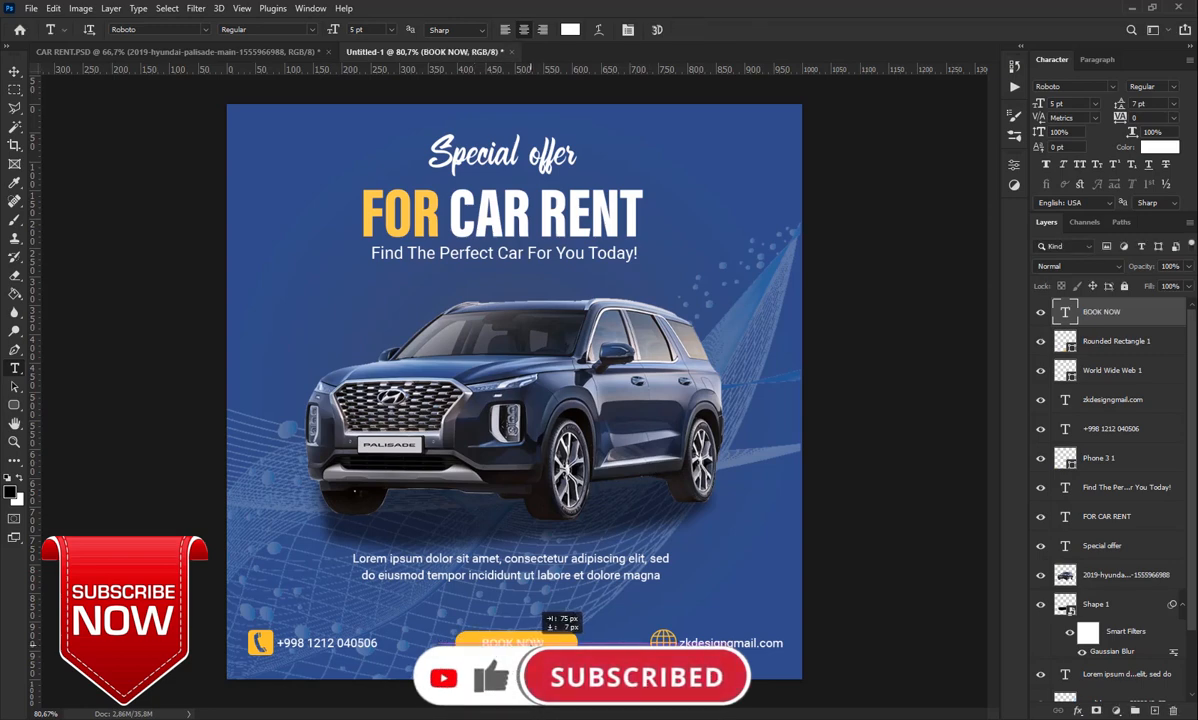
drag(487, 644, 536, 647)
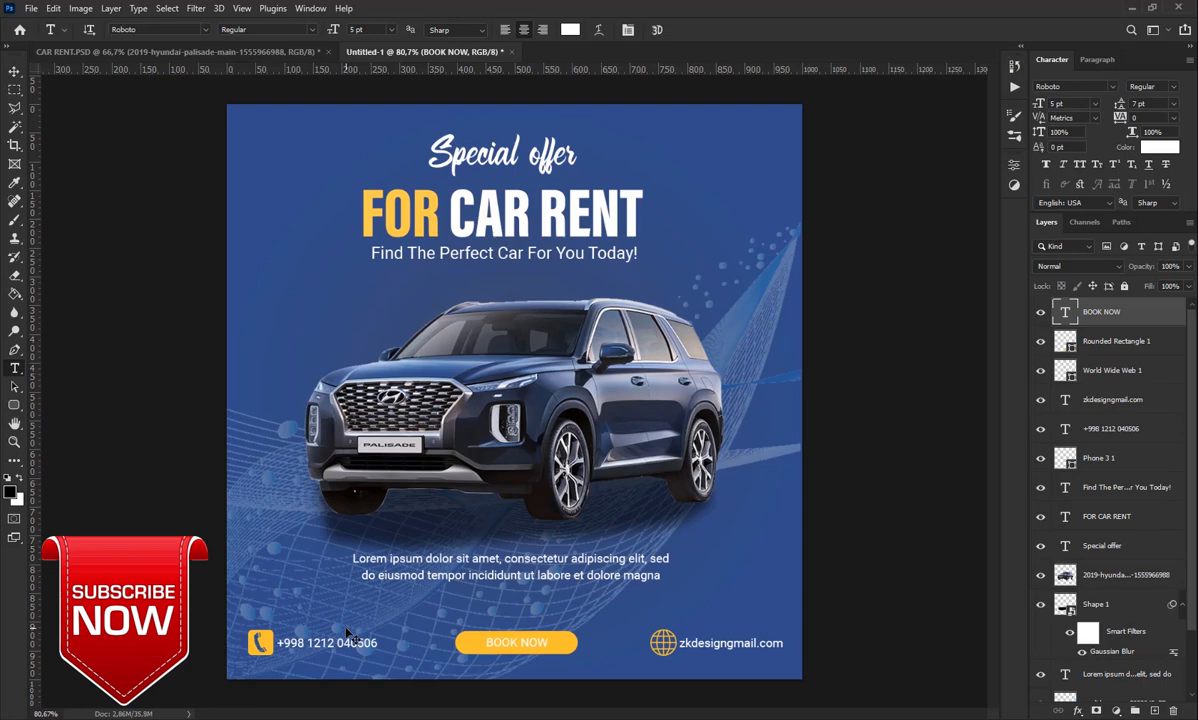
Make the BOOK NOW label Roboto Bold with 8 pt leading, nudged to centre
click(1097, 88)
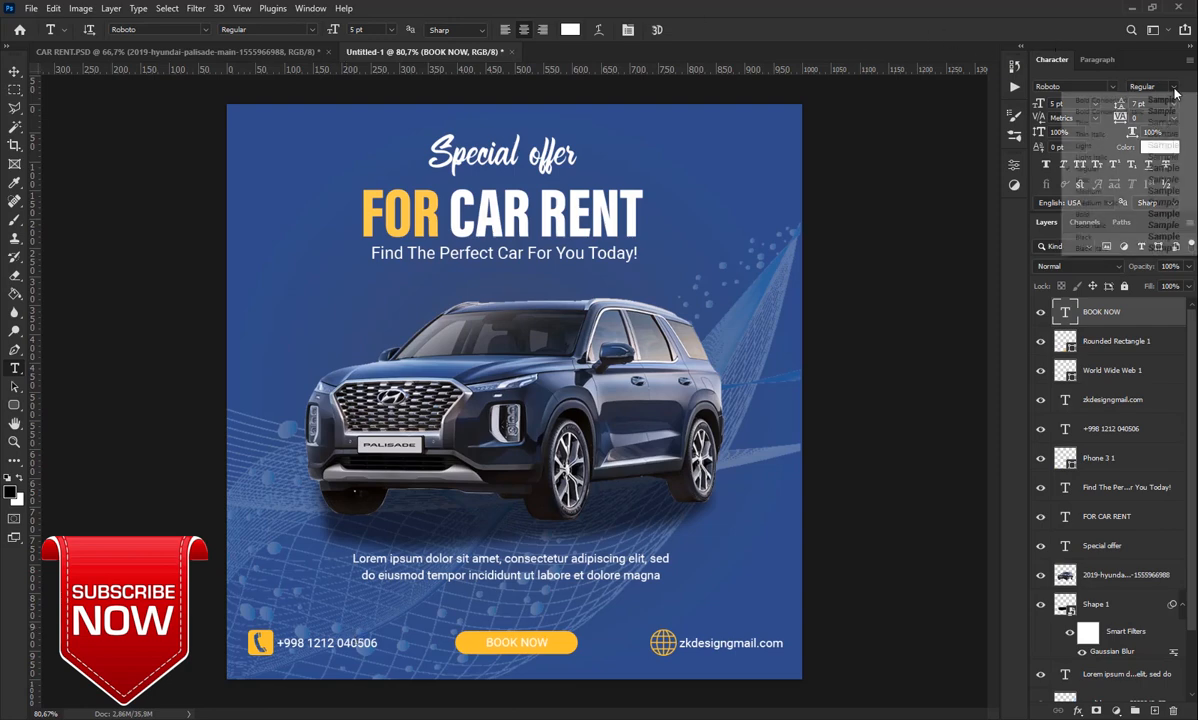
click(1010, 190)
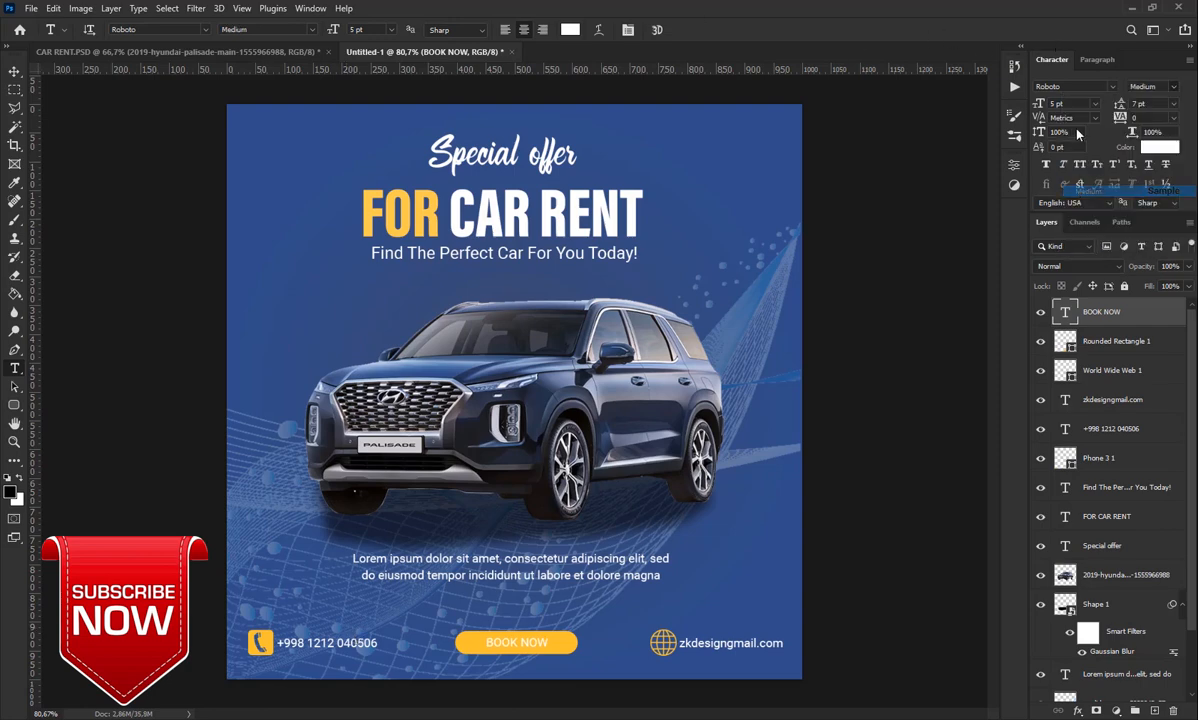
click(1176, 90)
click(1100, 204)
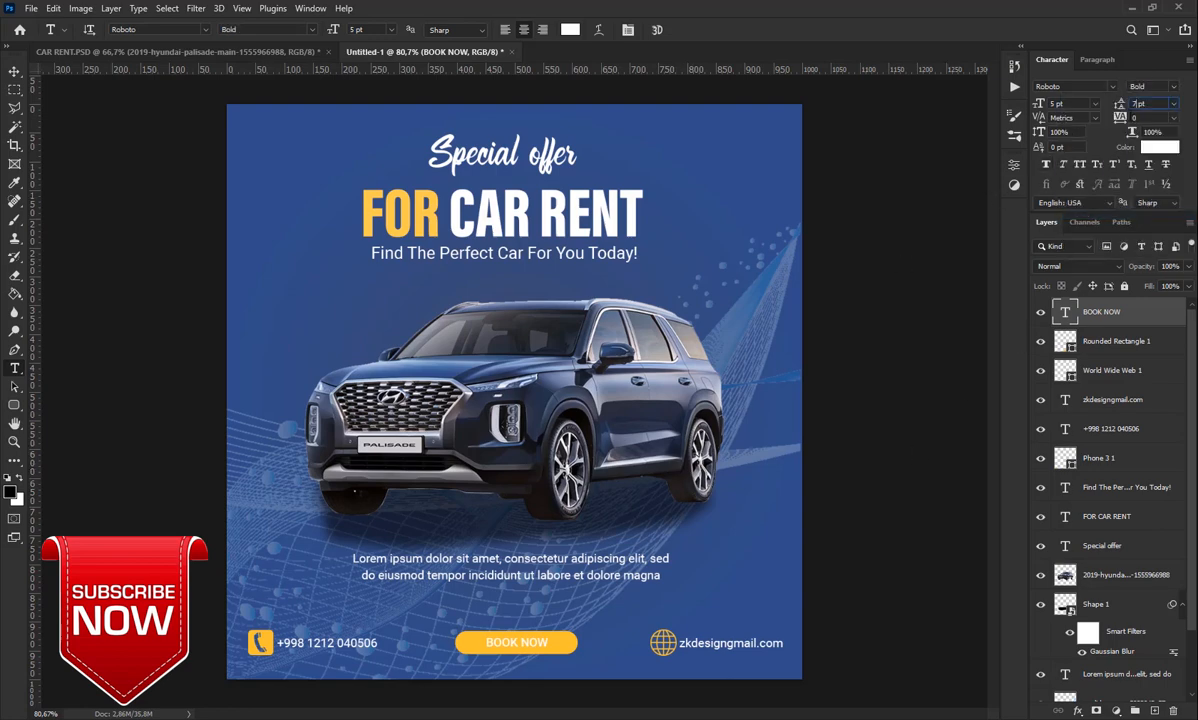
click(1135, 103)
key(Return)
key(ctrl+Left)
key(ctrl+Left)
key(ctrl+Left)
Try a square left of the car, undo it, and add a fresh empty layer
click(14, 404)
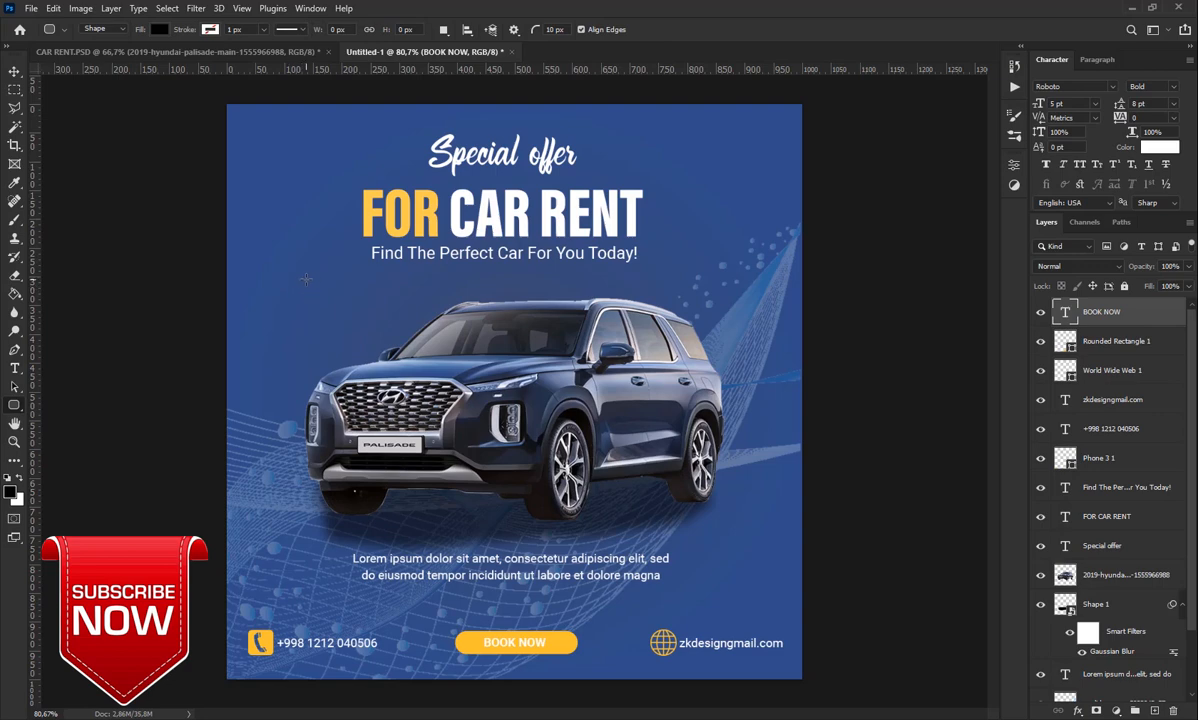
drag(306, 280, 364, 330)
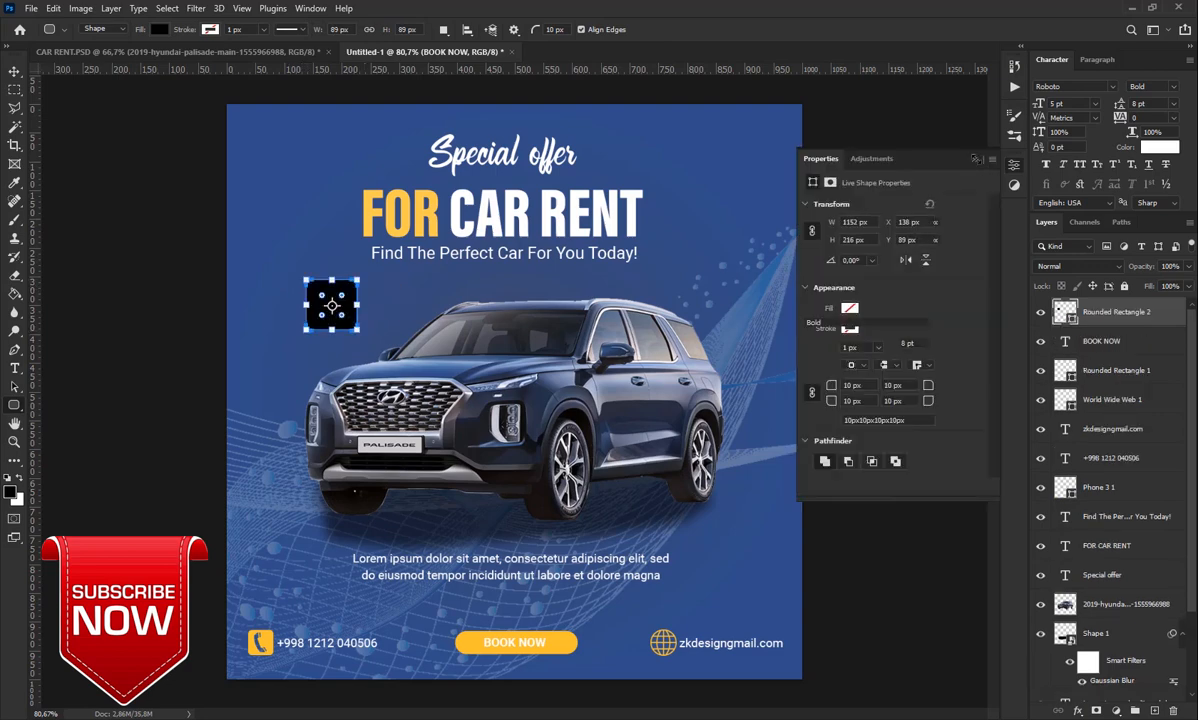
click(971, 157)
drag(975, 159, 983, 161)
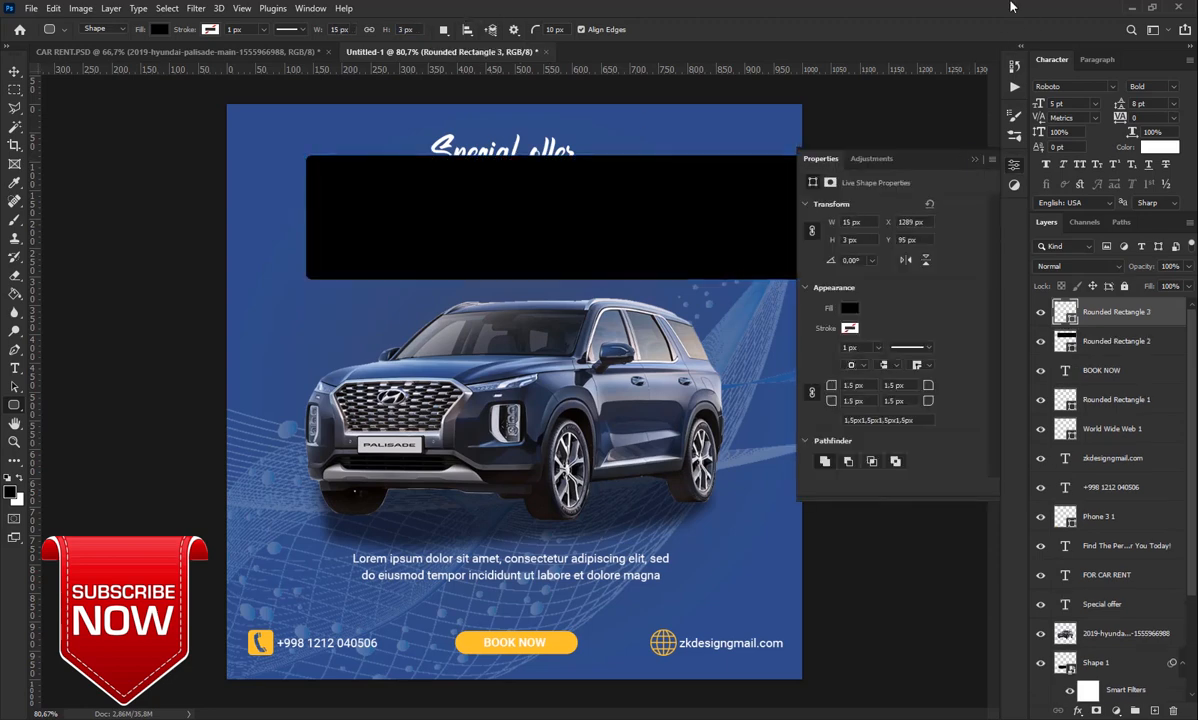
click(977, 161)
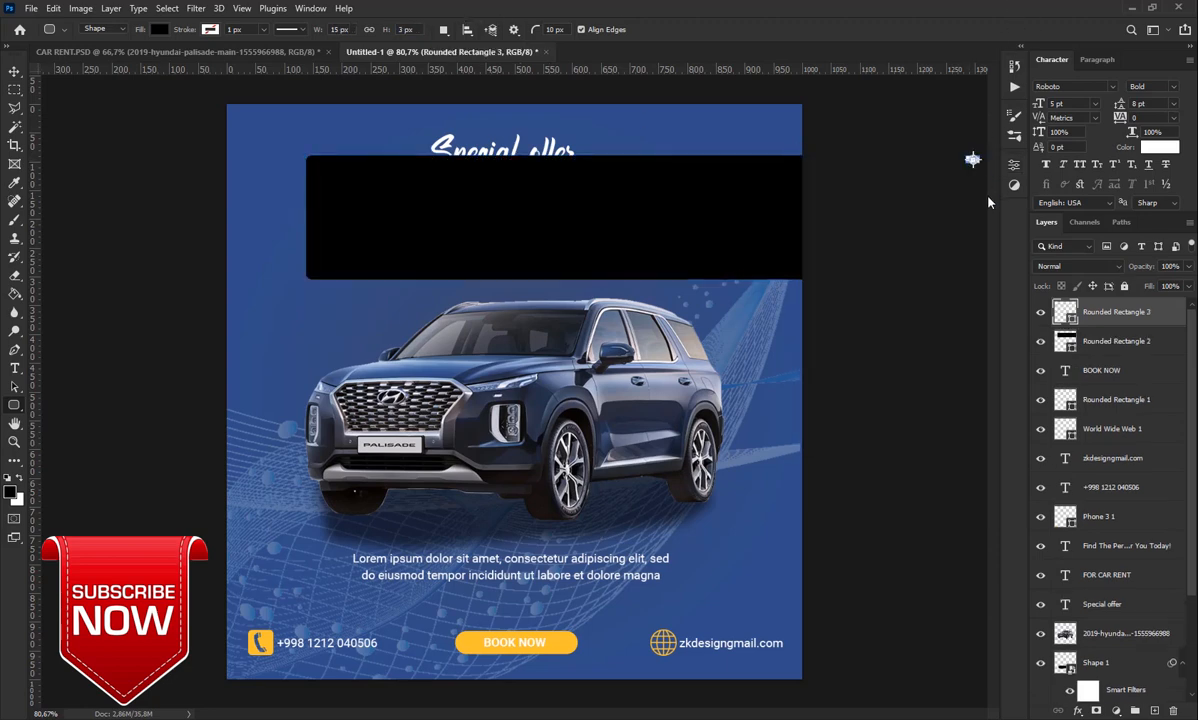
key(ctrl+z)
key(ctrl+z)
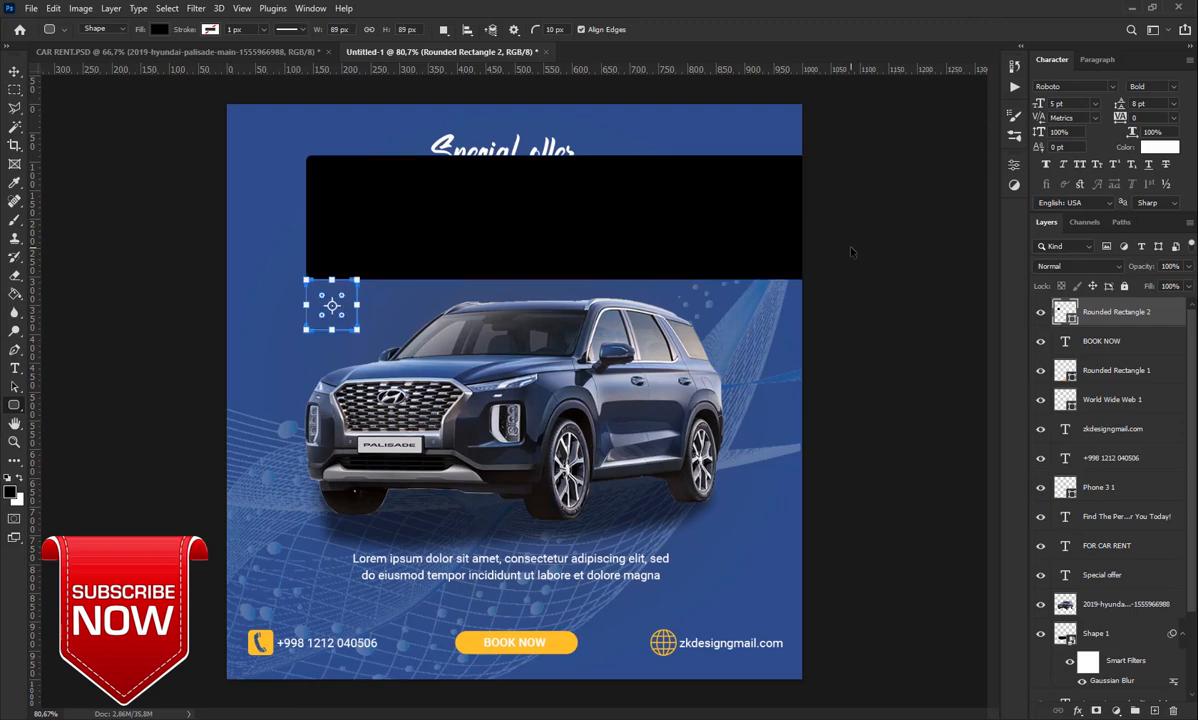
key(ctrl+z)
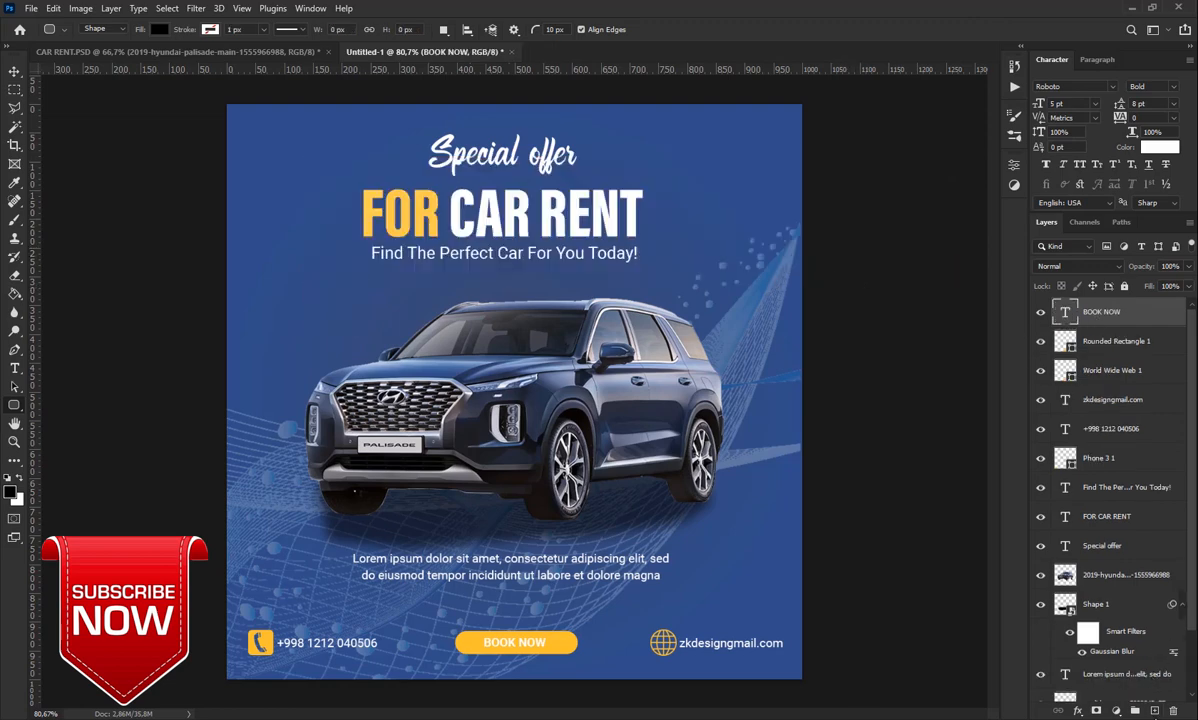
click(1154, 705)
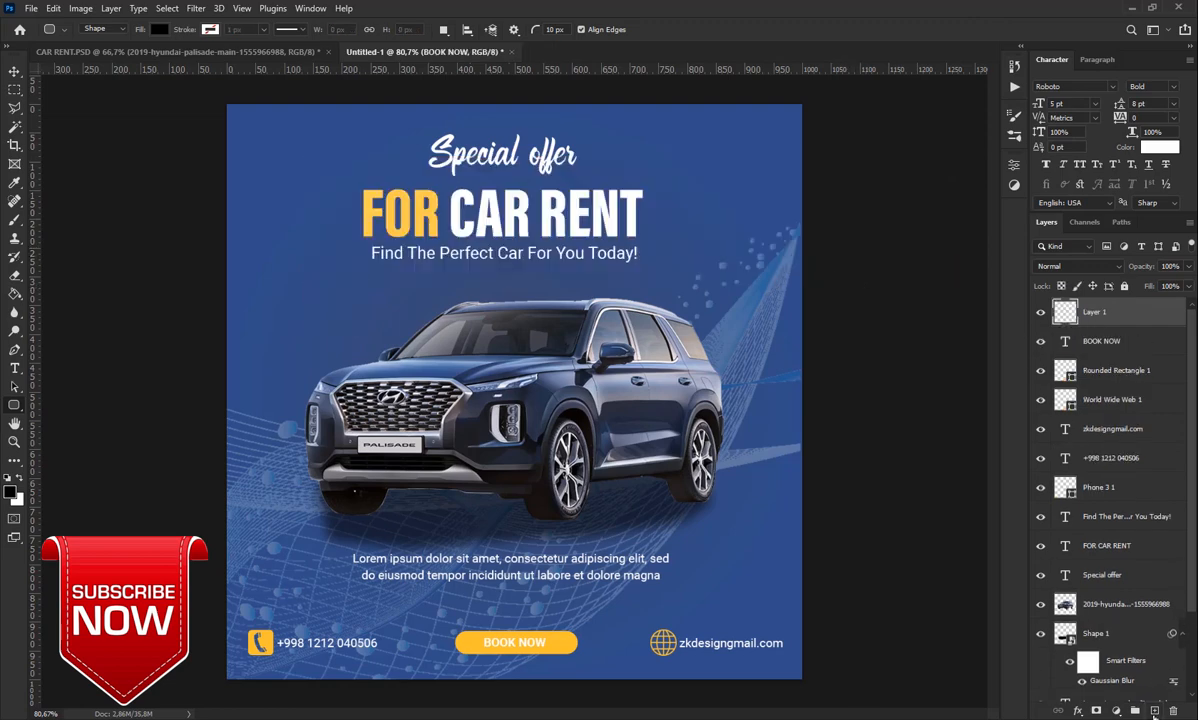
Draw a yellow-filled circle with the Ellipse tool left of the car's roof
right_click(14, 402)
click(55, 410)
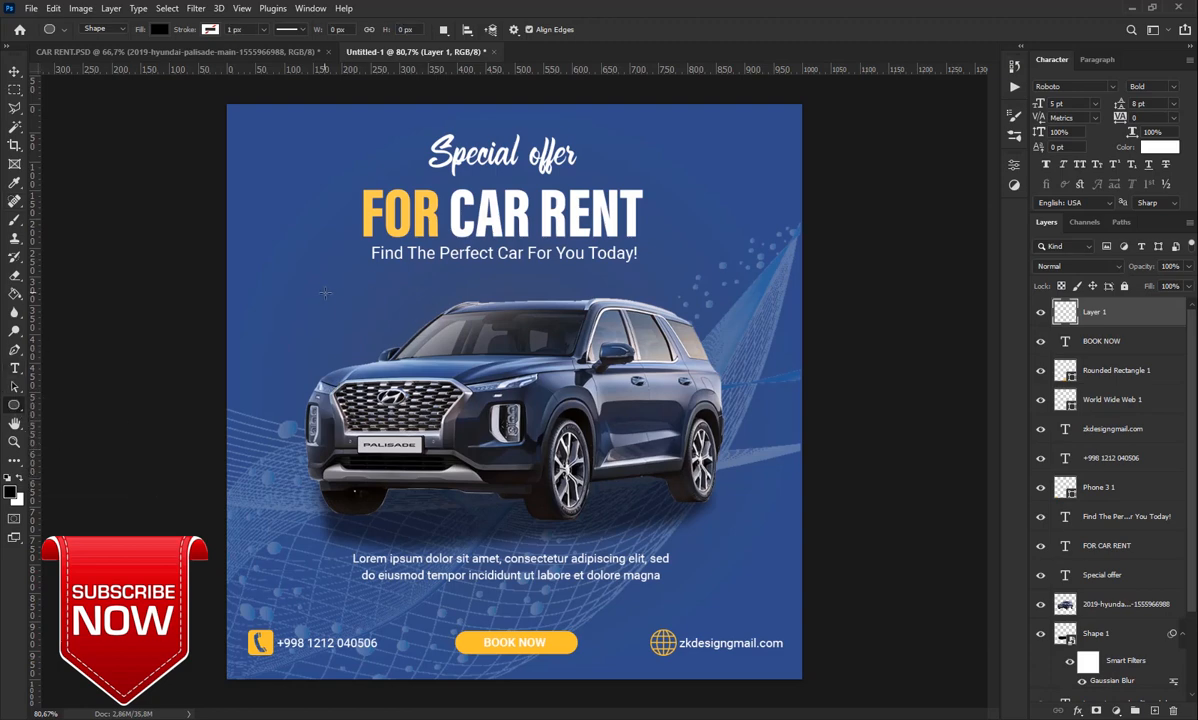
drag(325, 292, 390, 357)
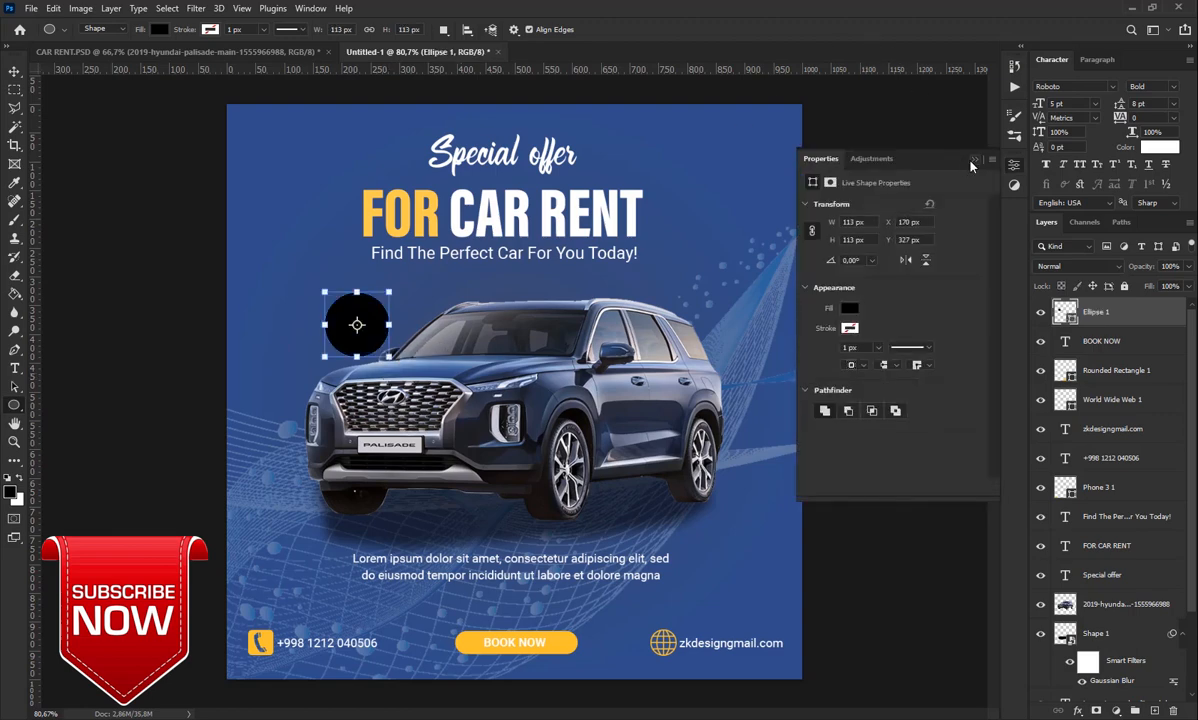
click(848, 310)
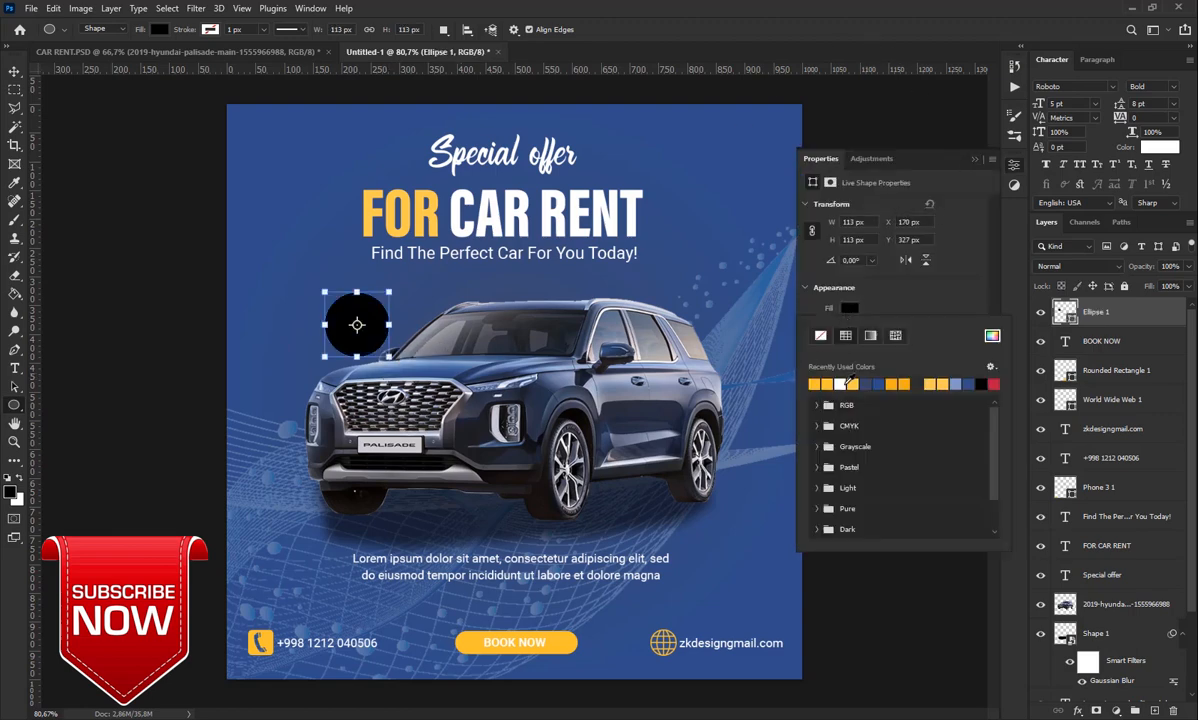
click(824, 383)
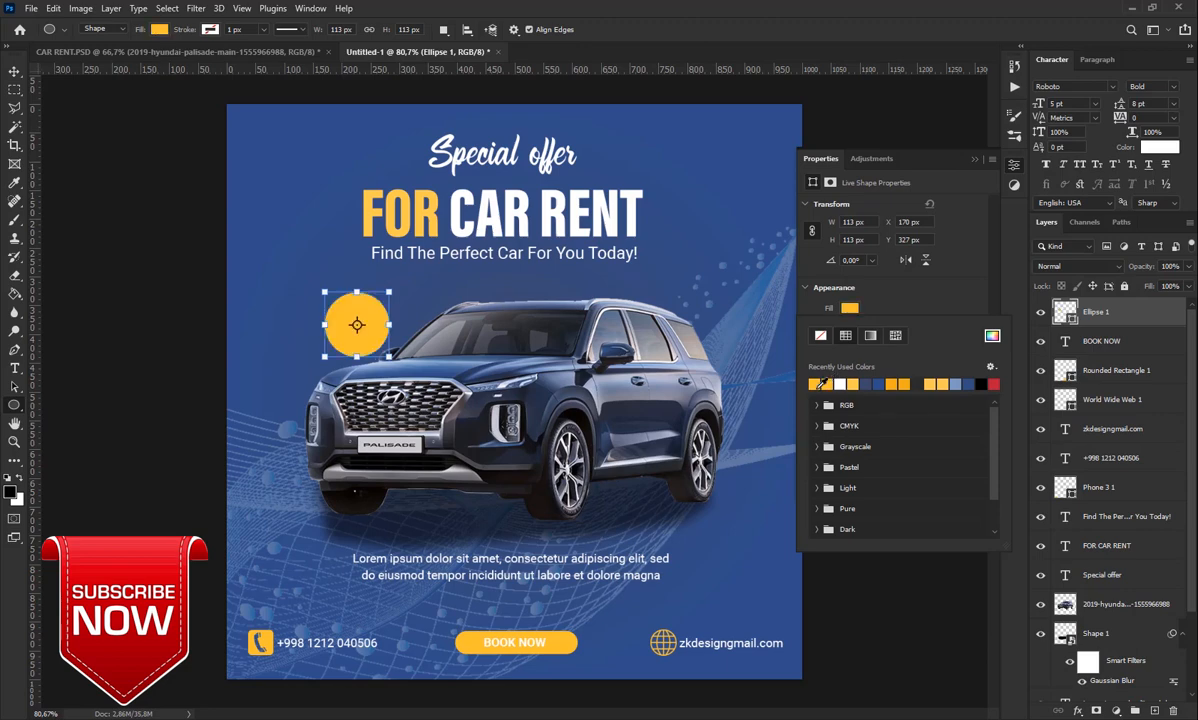
click(852, 281)
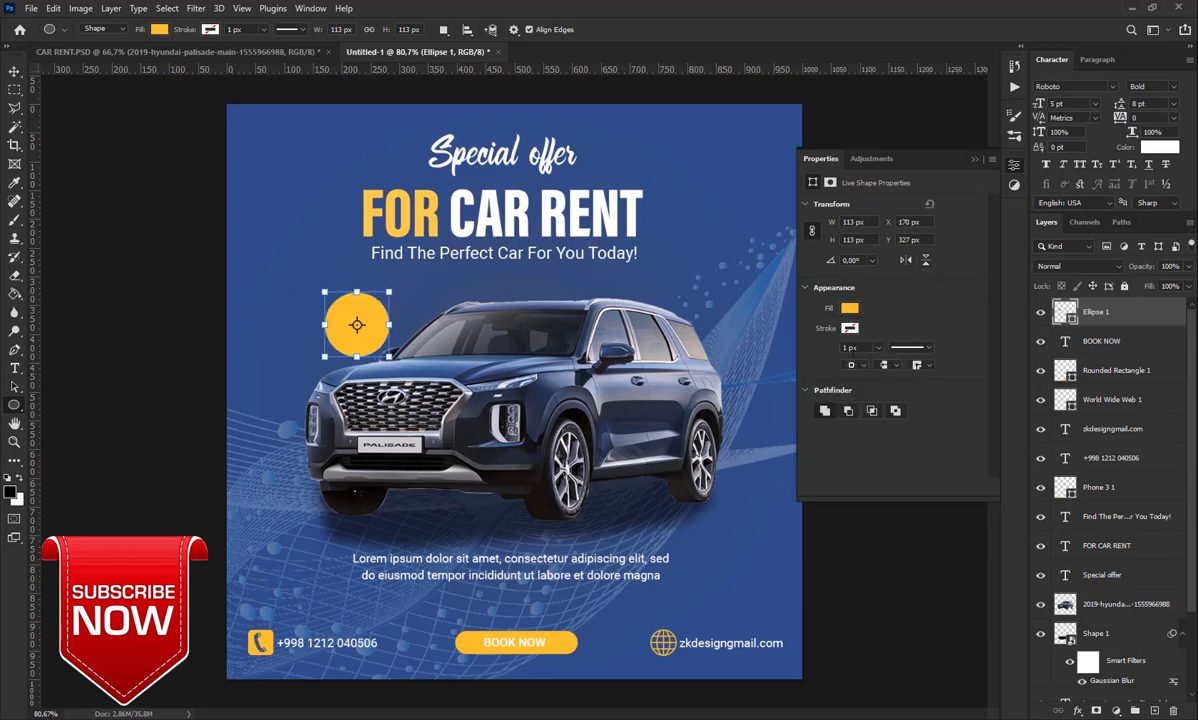
Give the circle a 4 px white outline
click(849, 328)
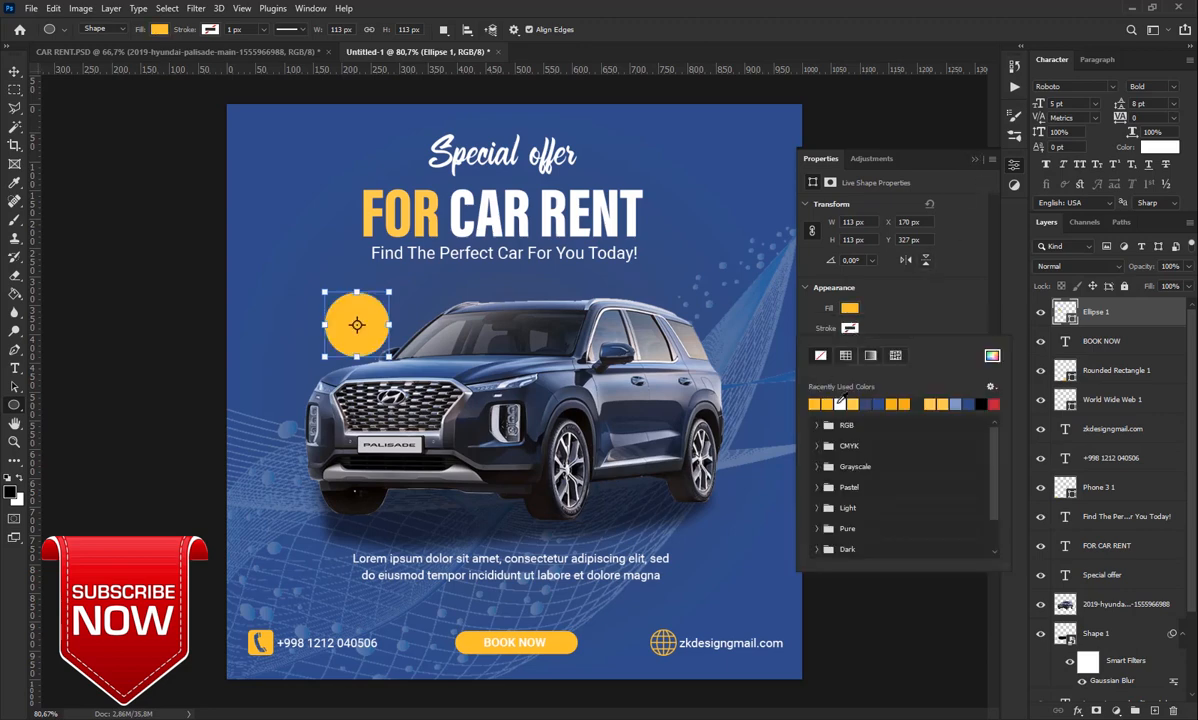
click(840, 403)
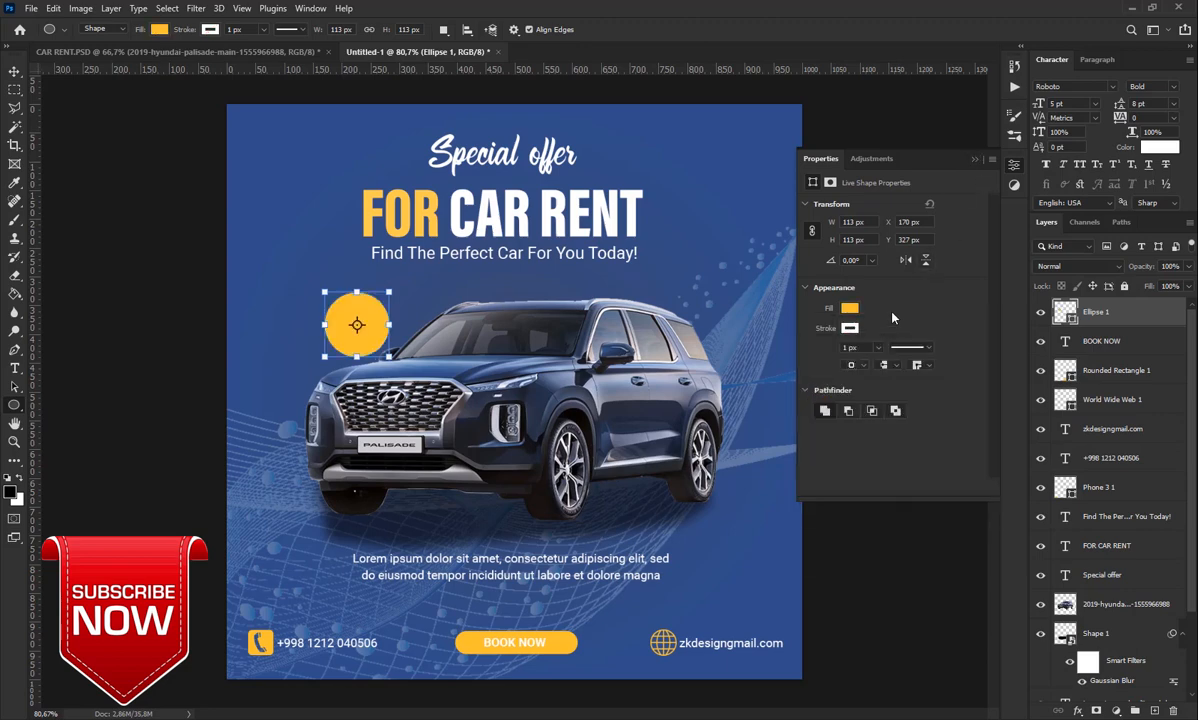
click(856, 366)
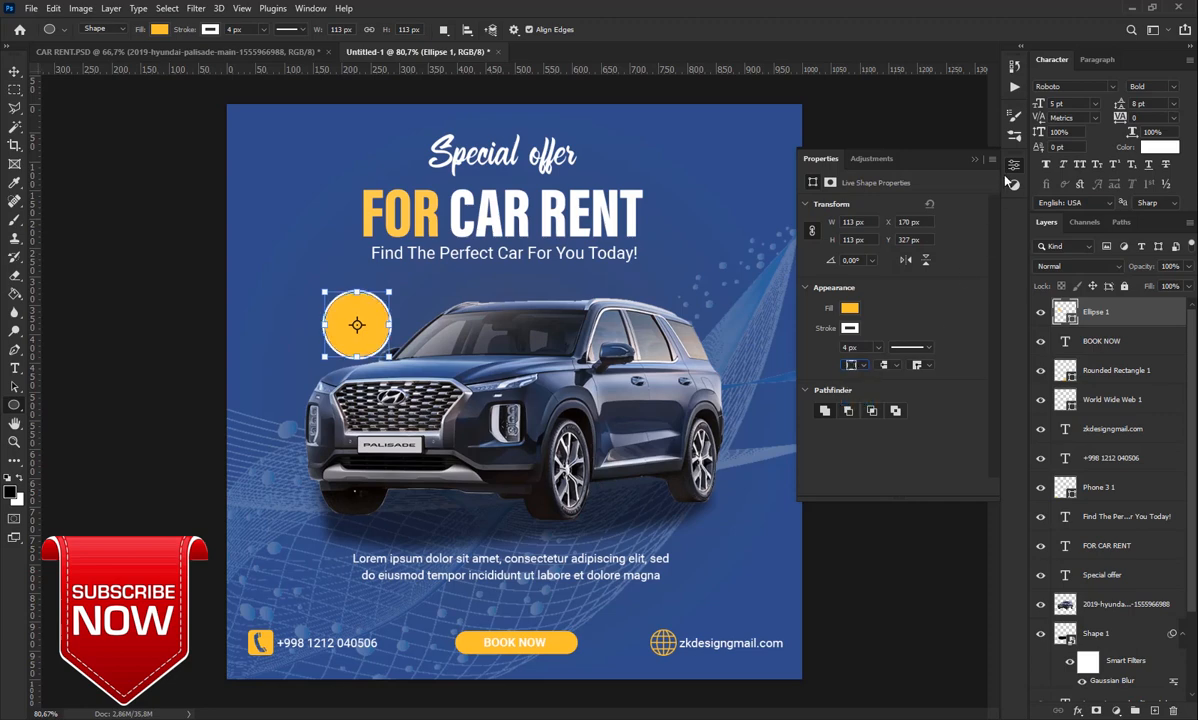
click(970, 160)
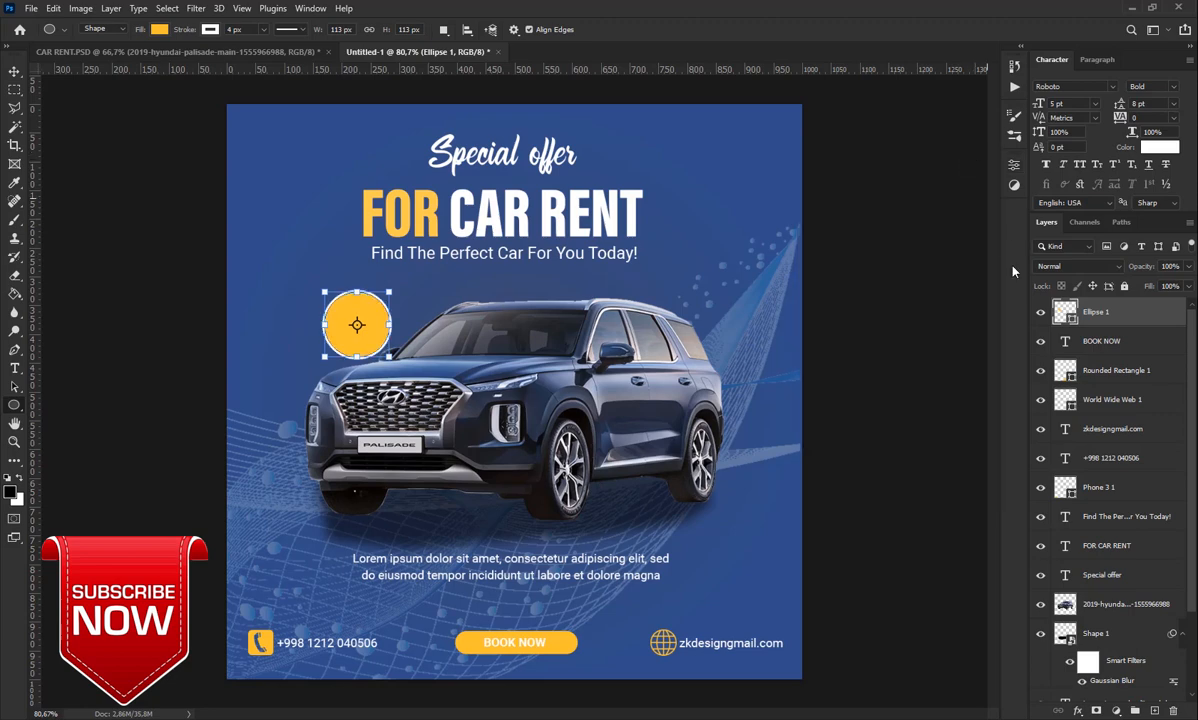
click(1155, 710)
Type the text 50% on the yellow circle
click(15, 368)
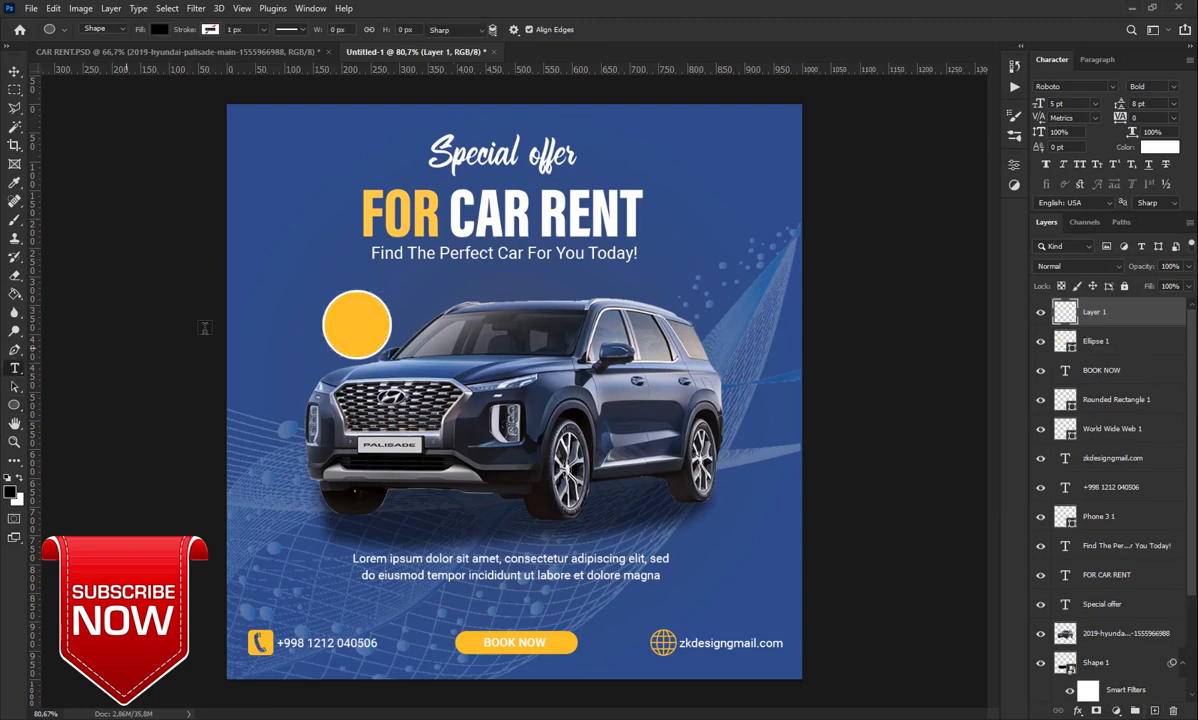
click(339, 316)
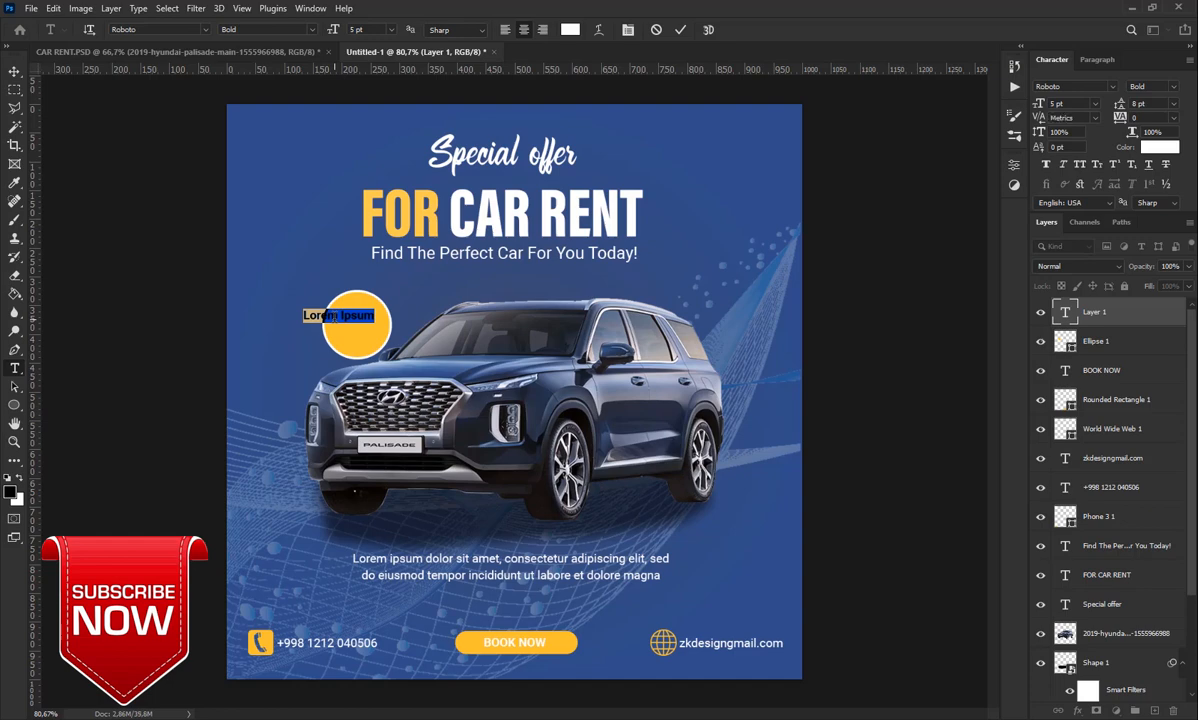
key(BackSpace)
text(50%)
click(679, 29)
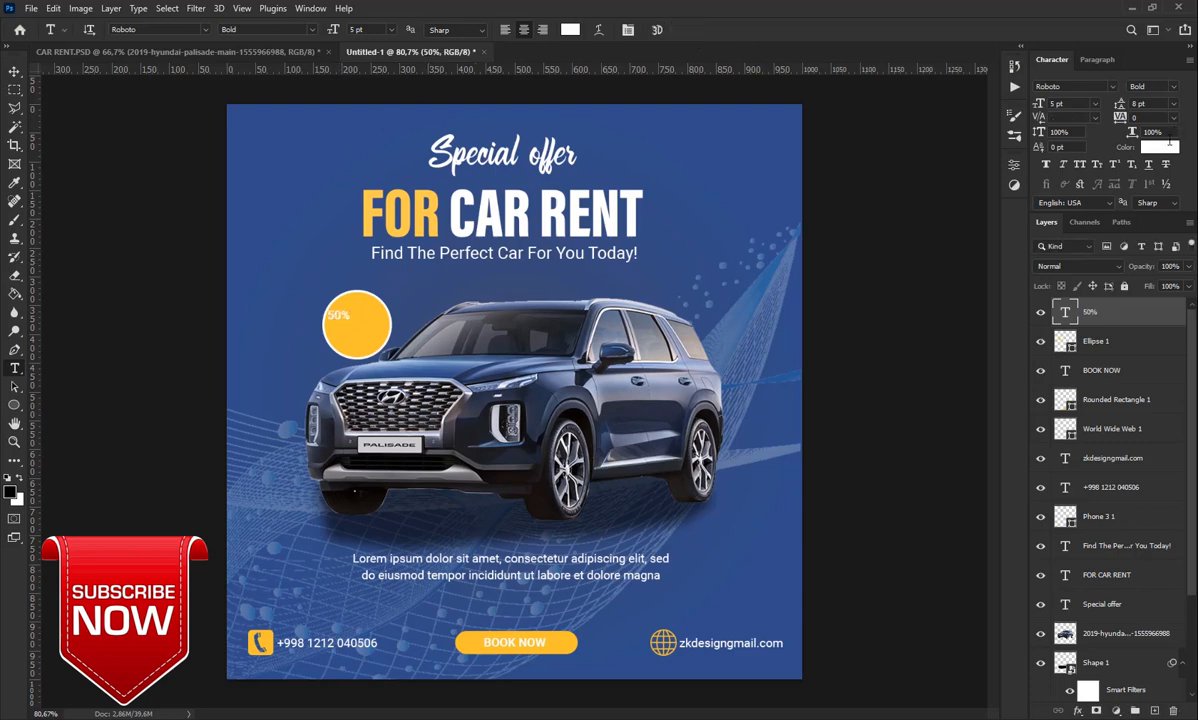
Colour 50% 252525, size it 10 pt with -40 tracking, and centre it in the circle
click(1159, 147)
text(252525)
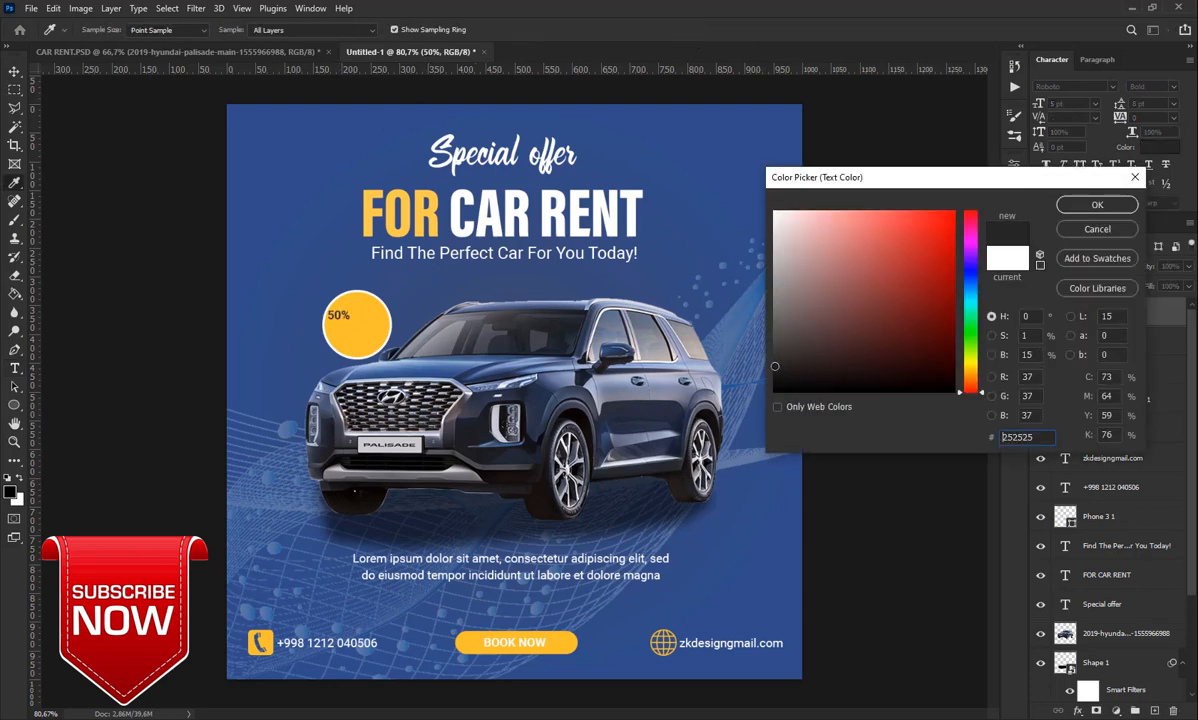
click(1097, 204)
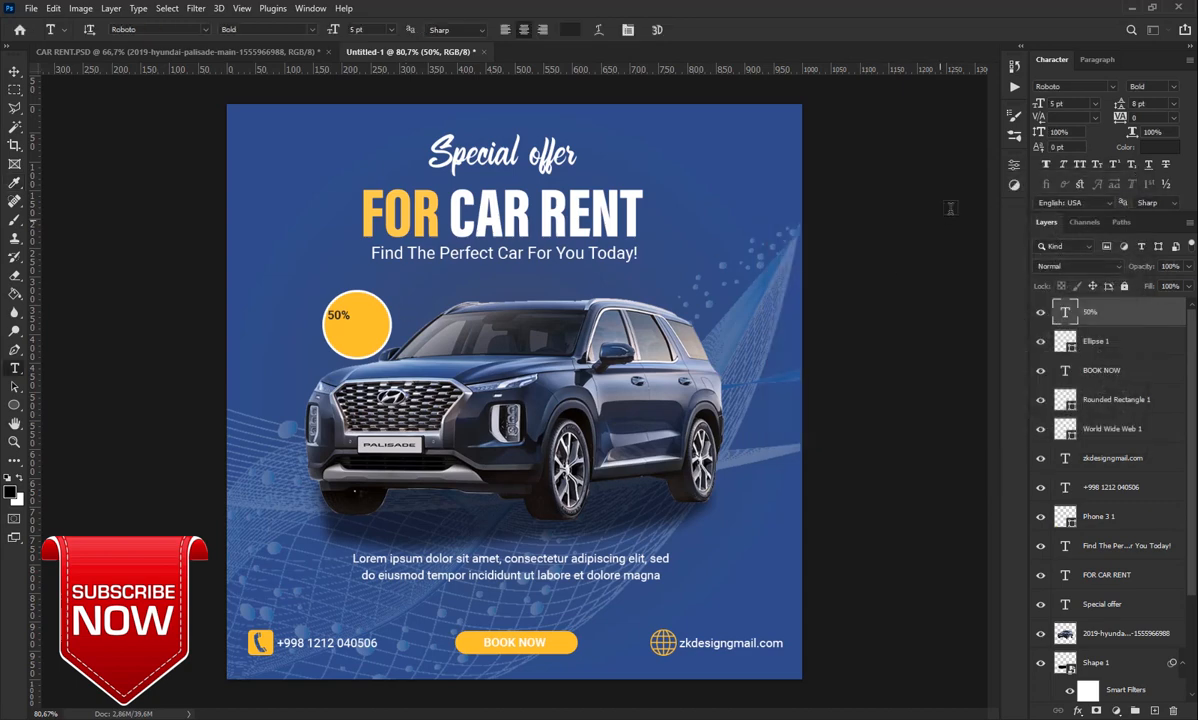
drag(1040, 108, 1045, 109)
drag(338, 312, 357, 317)
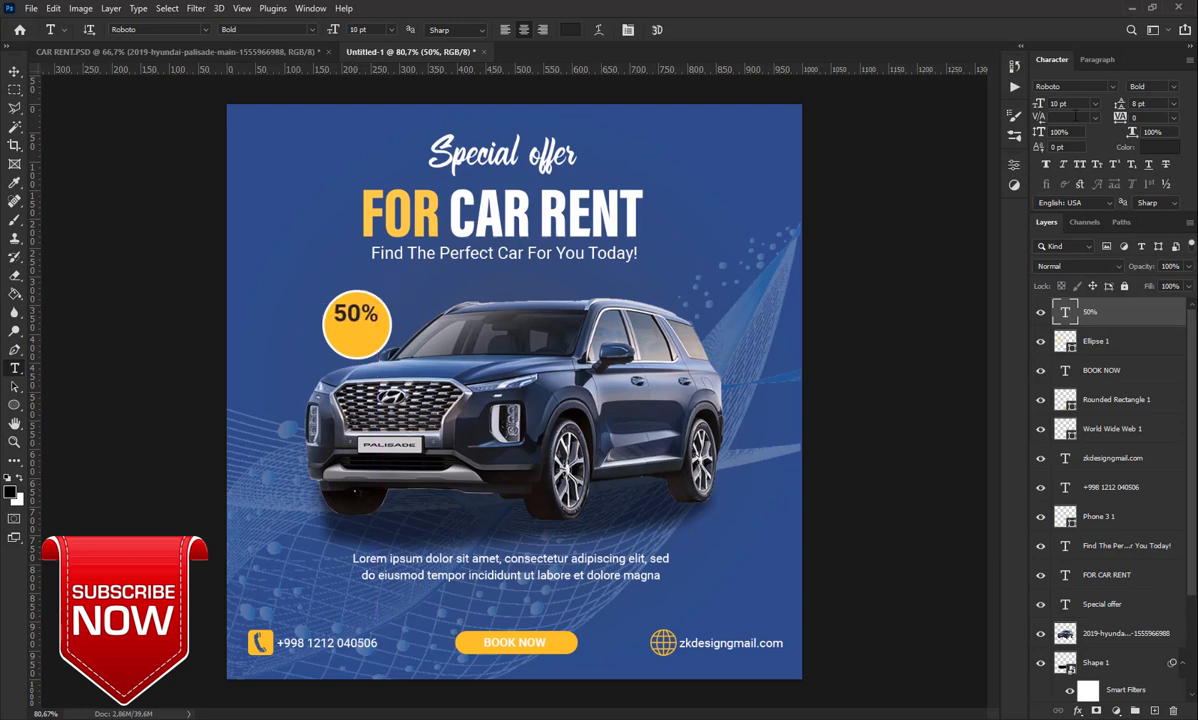
drag(1118, 120, 1115, 120)
mouse_move(368, 323)
mouse_down()
mouse_move(375, 309)
mouse_move(369, 327)
mouse_up()
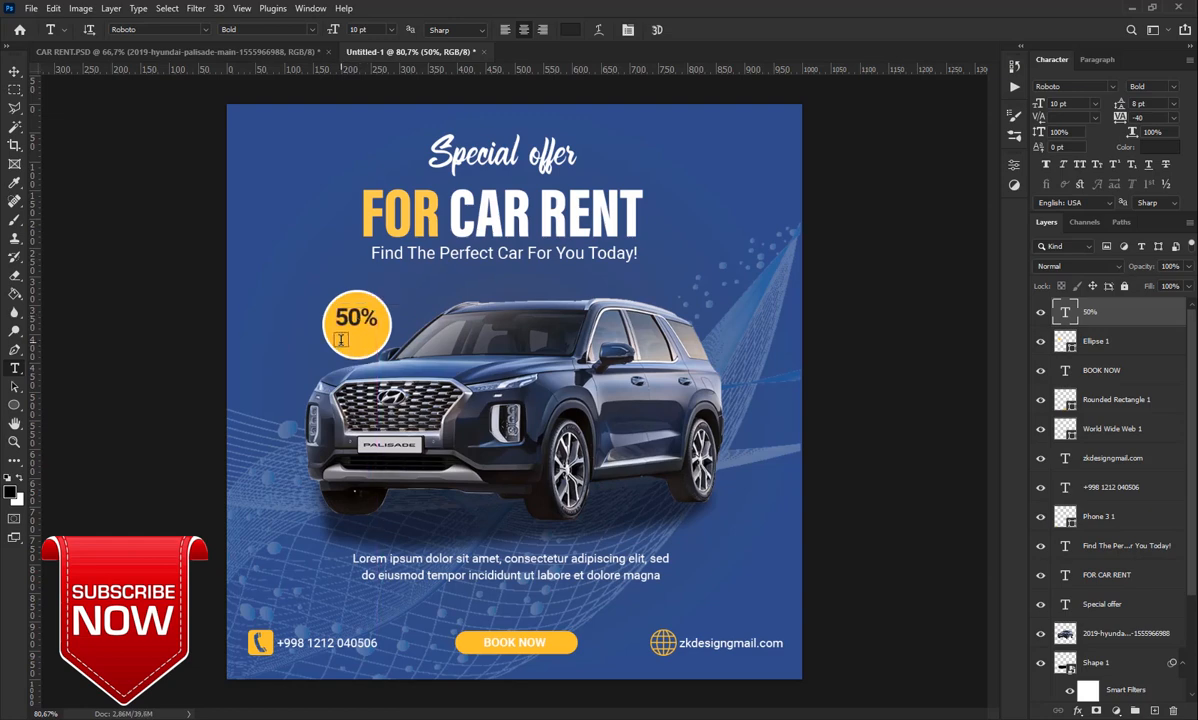
Type OFF in capitals and place it under 50% in the circle
click(340, 344)
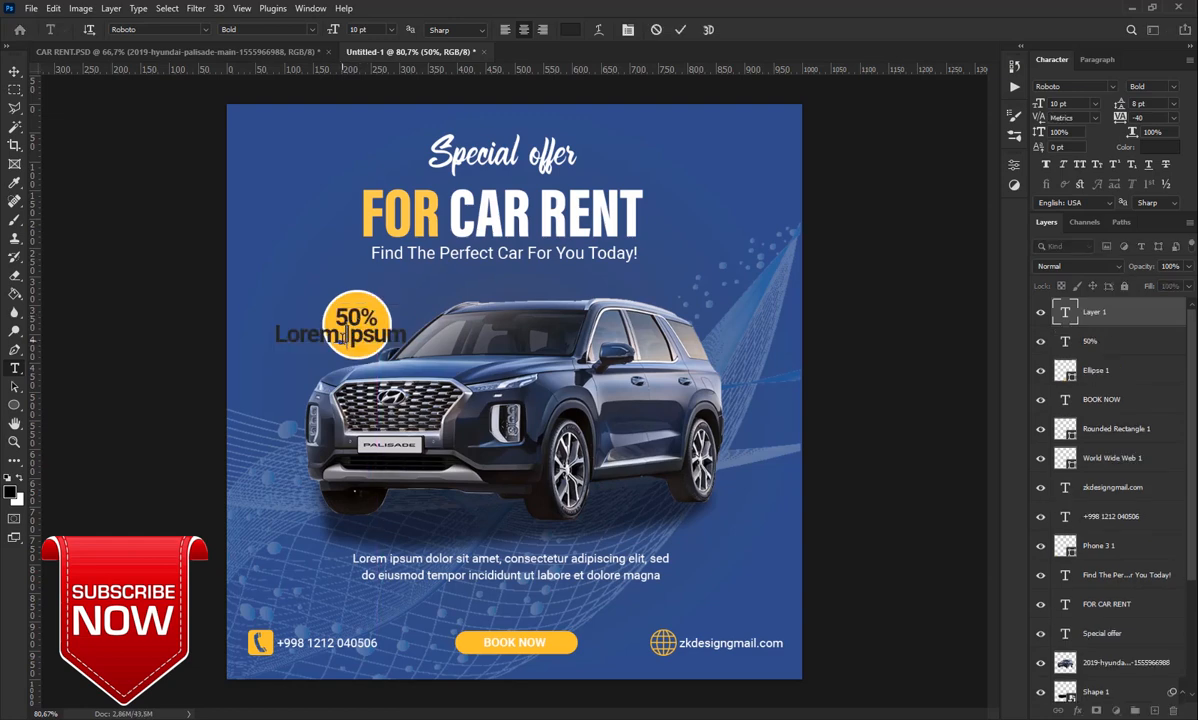
text(off)
key(BackSpace)
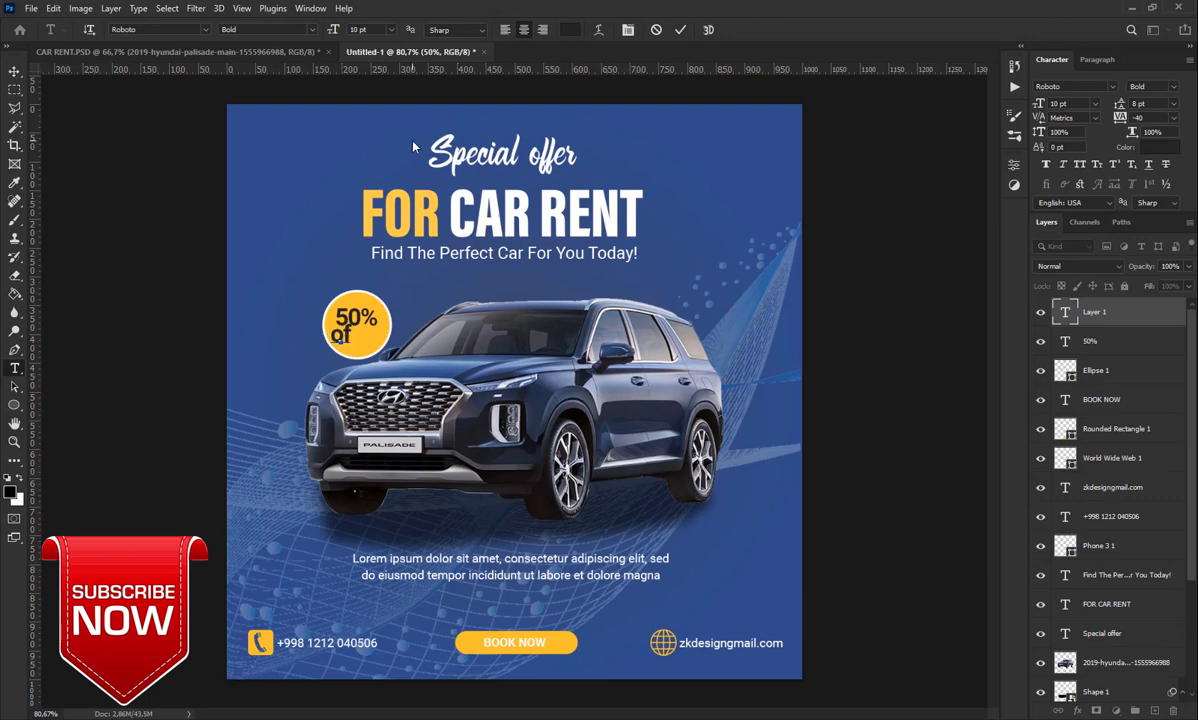
key(BackSpace)
key(BackSpace)
text(OFF)
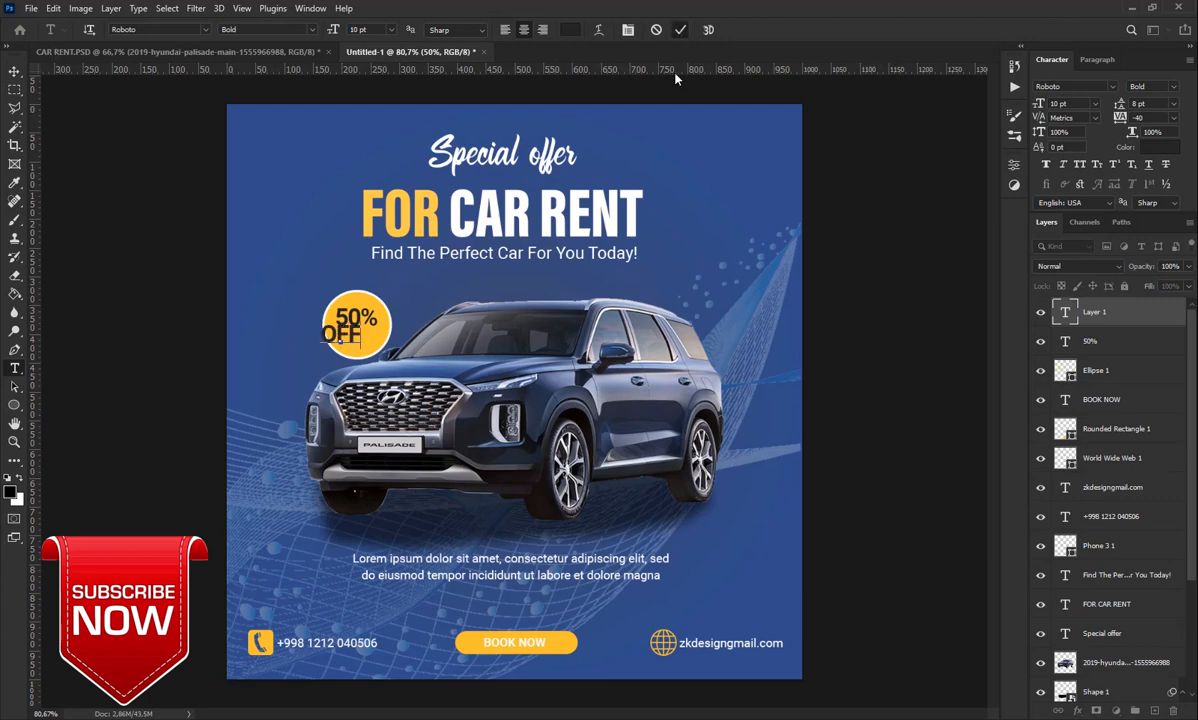
key(ctrl+Return)
drag(356, 340, 372, 345)
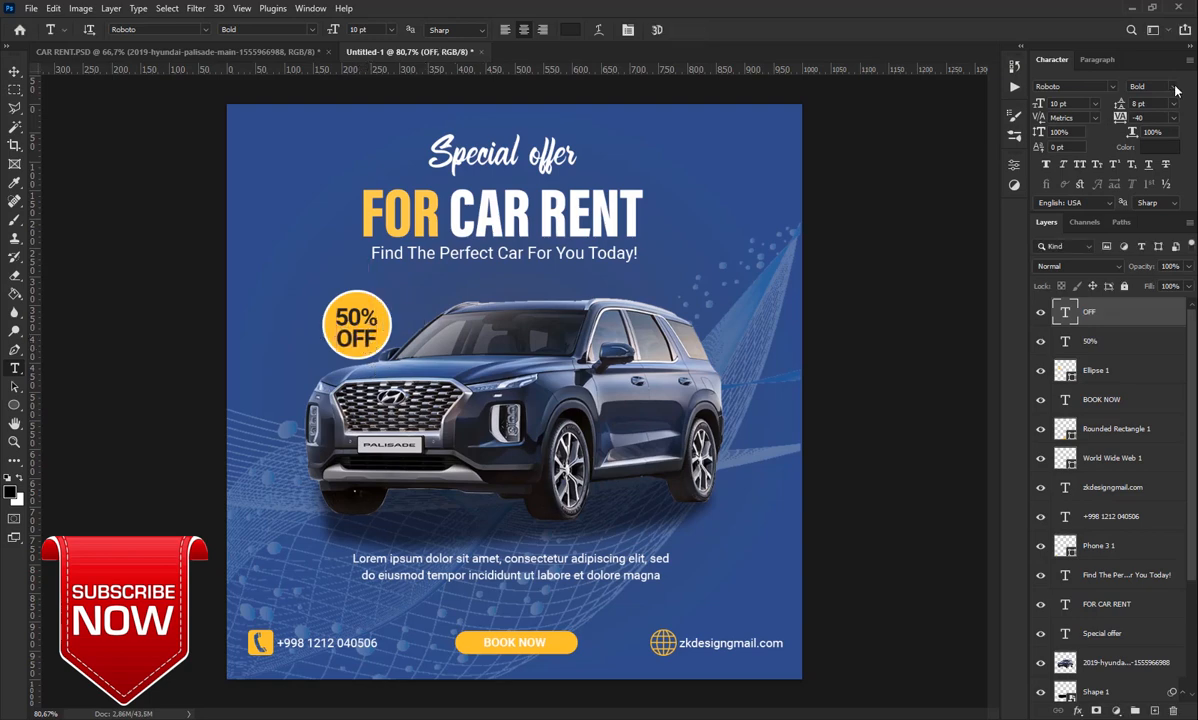
Set OFF to Roboto Light with 6 pt leading
click(1176, 90)
click(1090, 146)
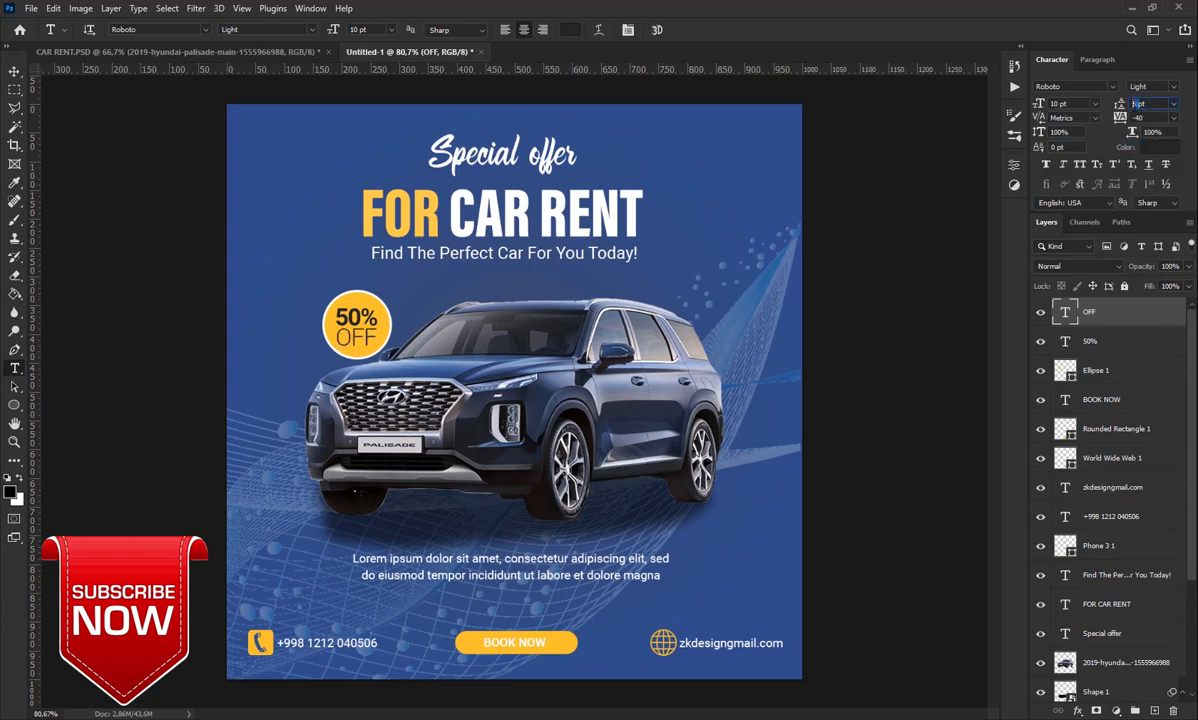
key(Return)
drag(1139, 104, 1091, 118)
text(6)
key(Return)
Place the halftone dot image, scaled to about 15%, in the top-left corner
drag(289, 217, 308, 220)
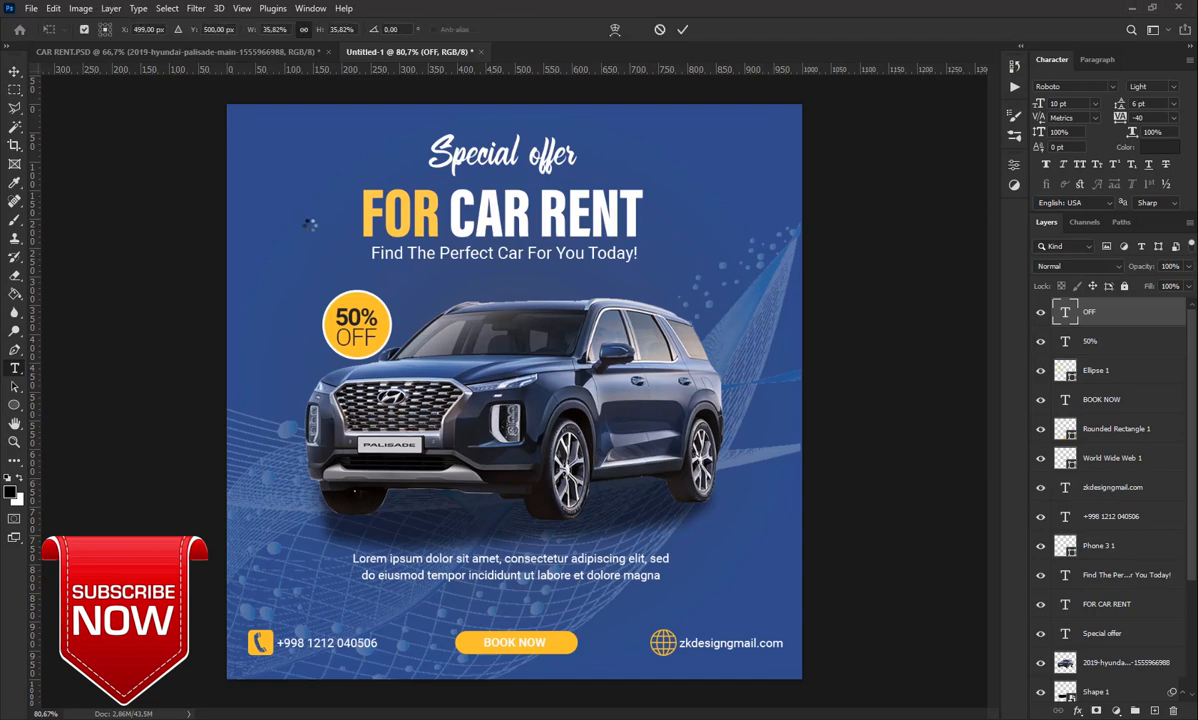
drag(797, 101, 400, 507)
drag(322, 558, 267, 97)
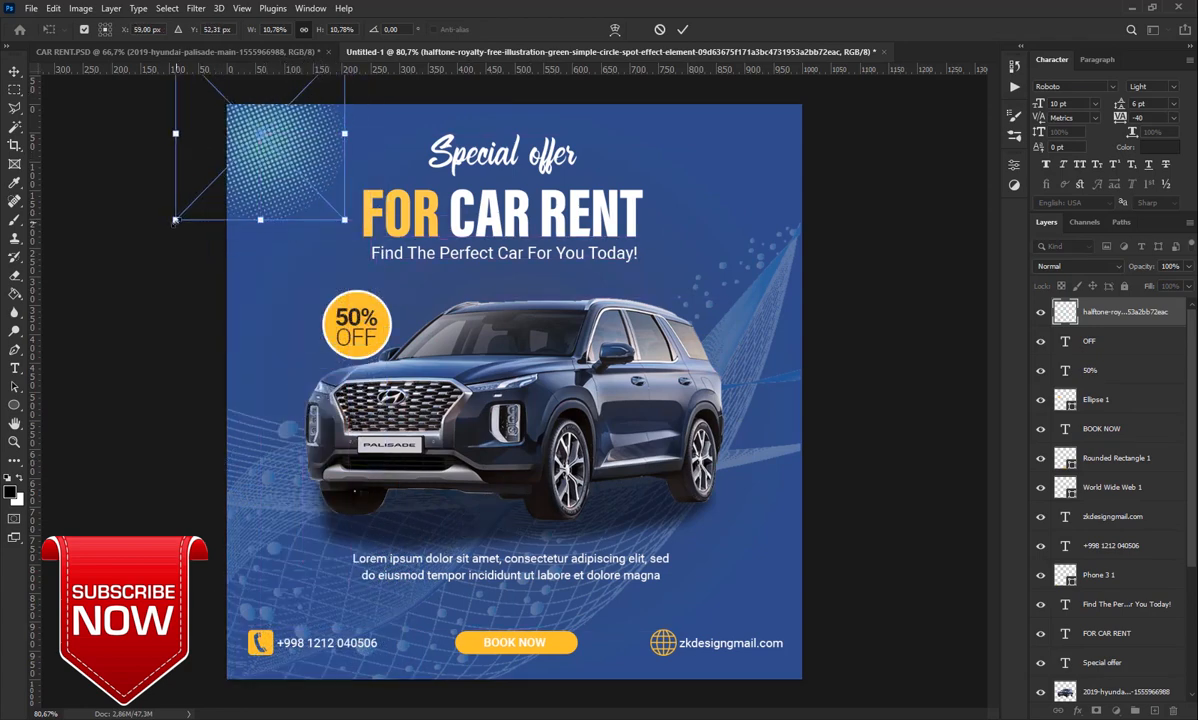
drag(174, 214, 109, 279)
mouse_move(228, 185)
mouse_down()
mouse_move(245, 197)
mouse_move(228, 205)
mouse_up()
click(683, 30)
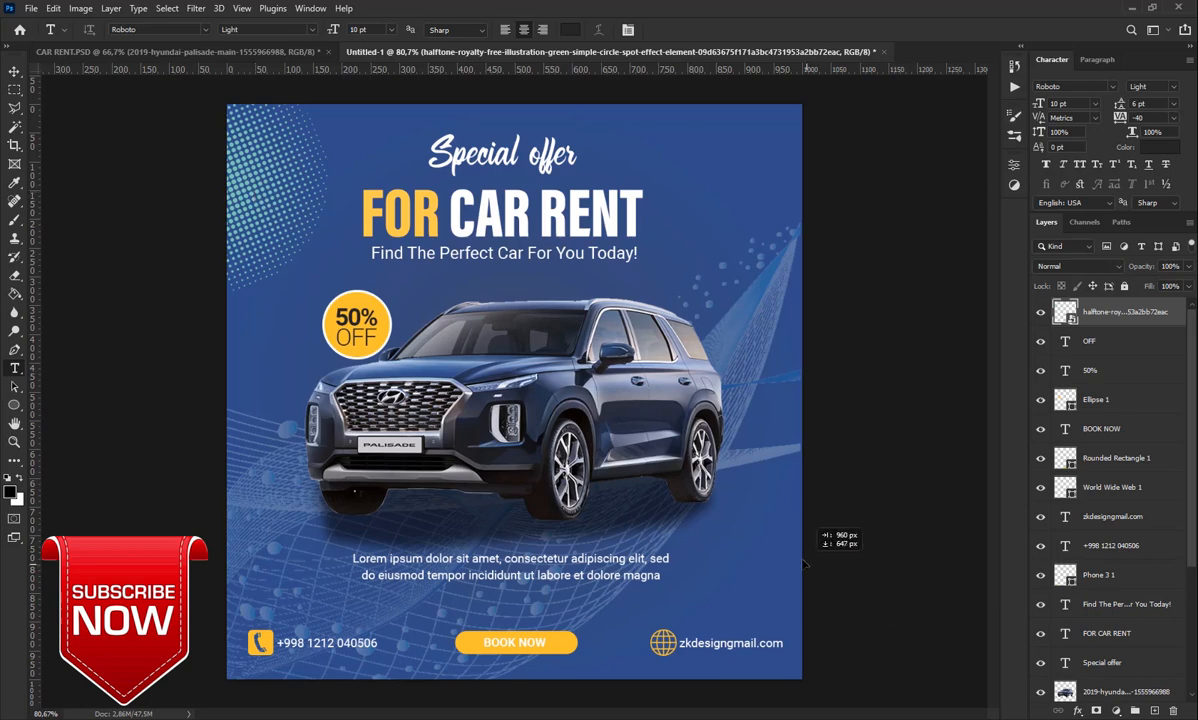
Alt-drag a copy of the halftone toward the bottom-right corner
drag(803, 562, 284, 200)
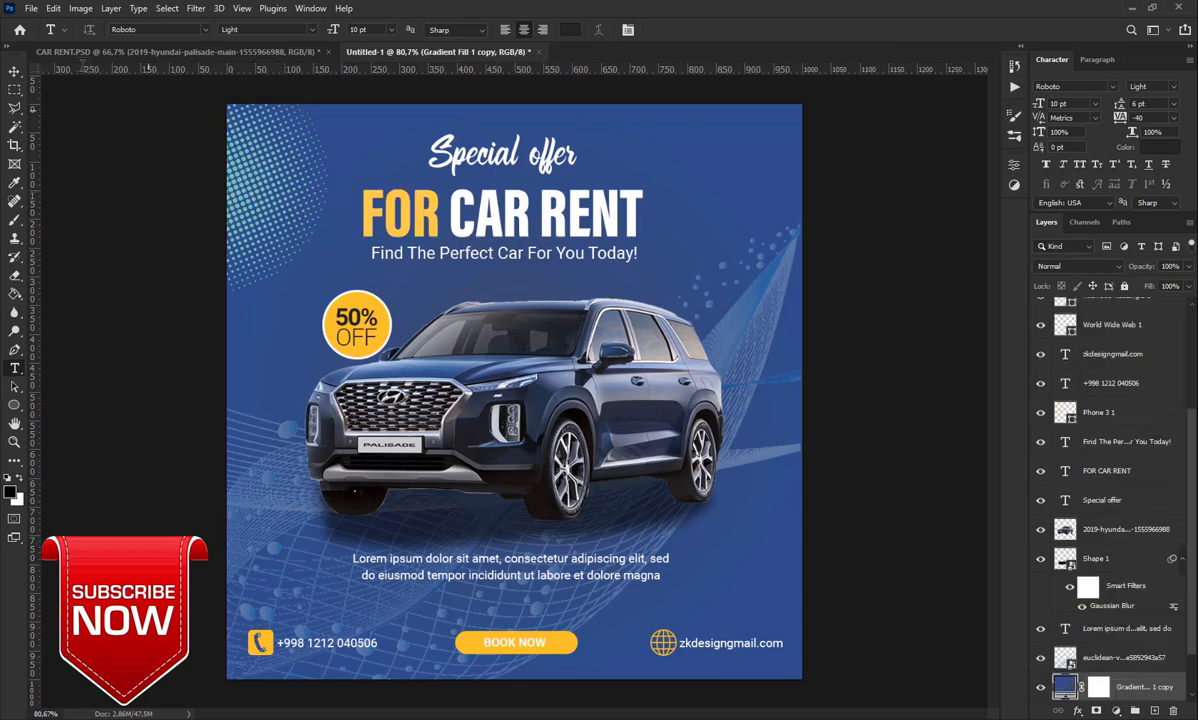
click(15, 71)
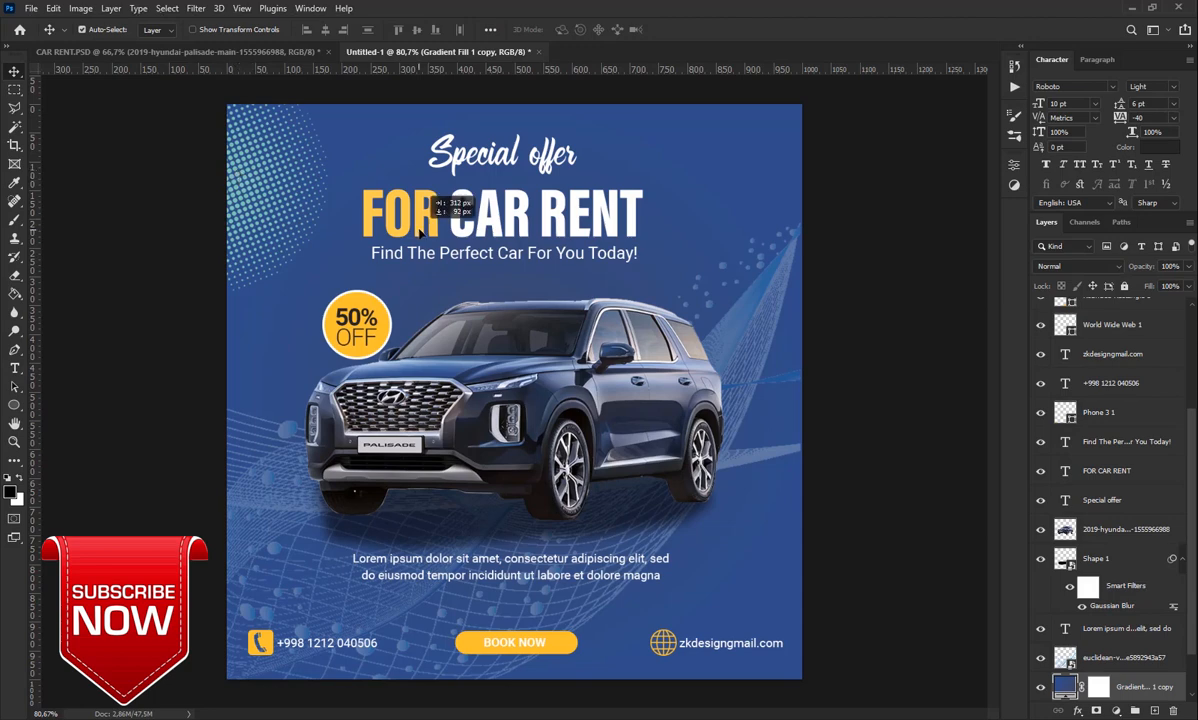
drag(420, 230, 858, 605)
Merge the two corner halftone layers into one layer
key(ctrl+j)
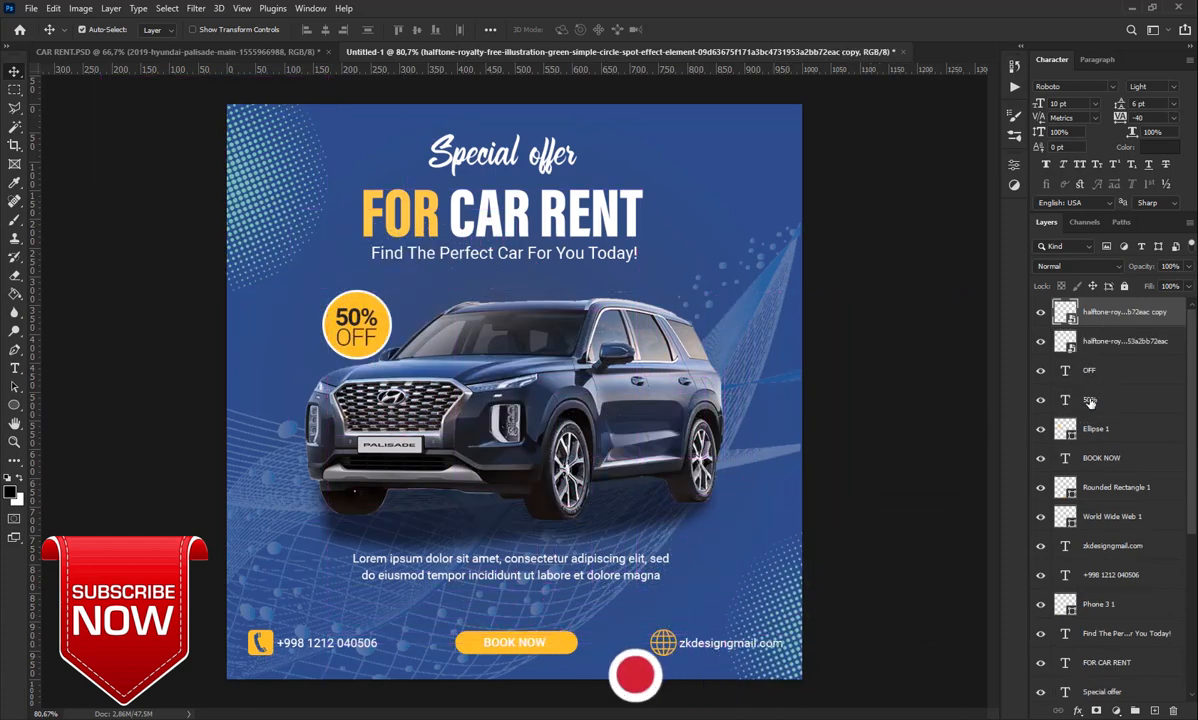
right_click(1126, 322)
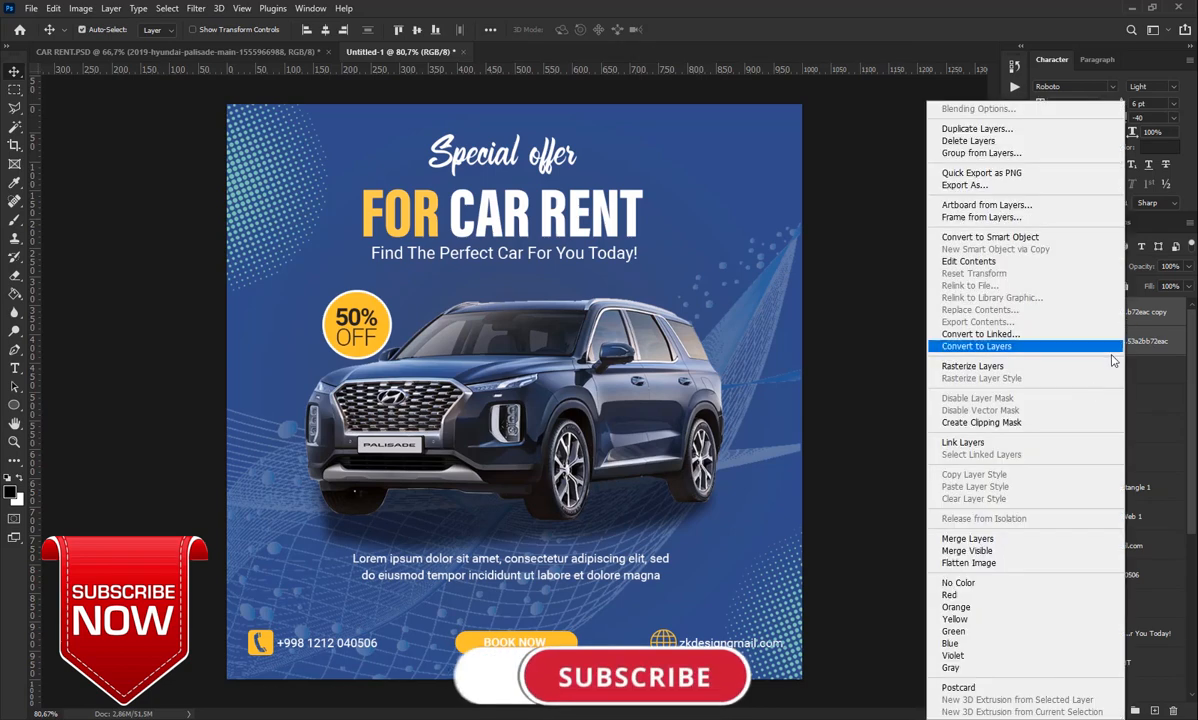
click(1005, 535)
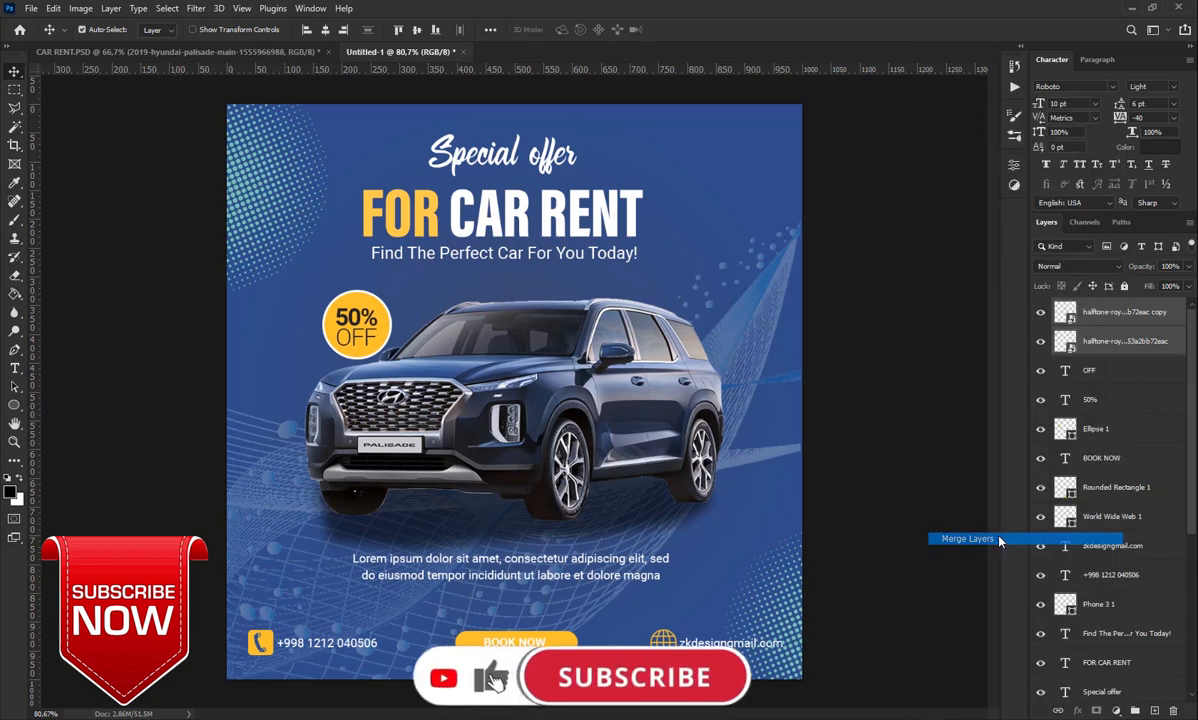
Add a clipped Hue/Saturation adjustment shifting the halftone hue to about +65
click(1117, 711)
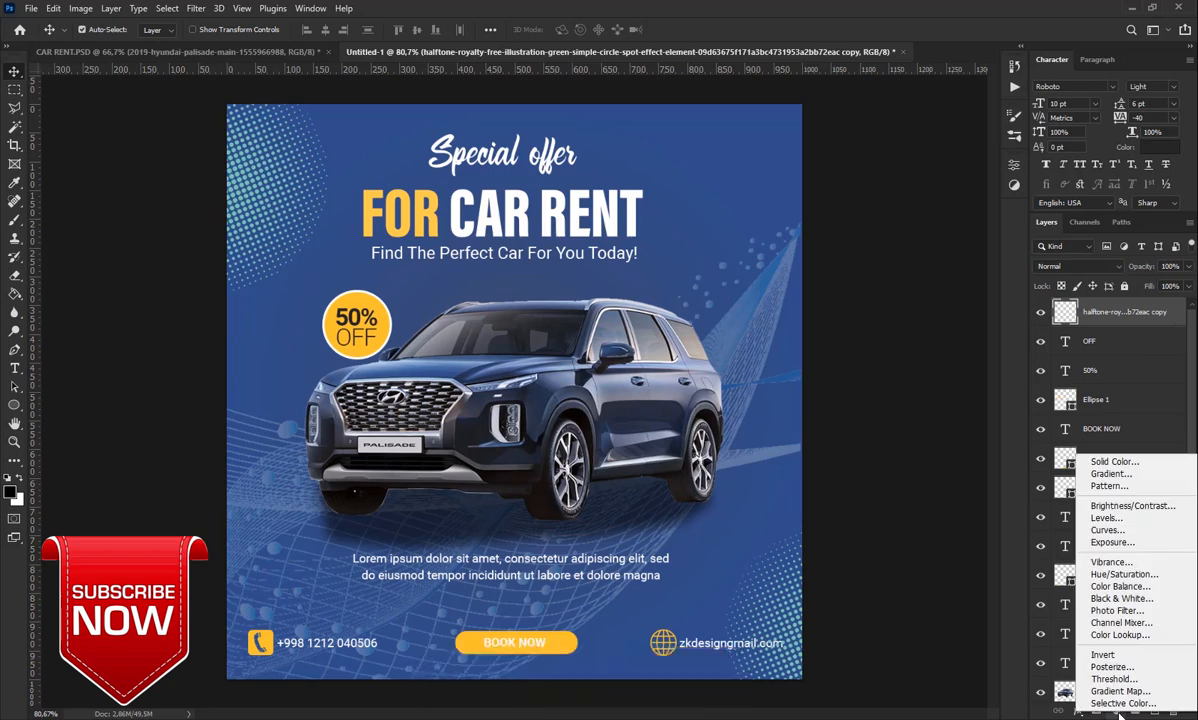
click(1117, 576)
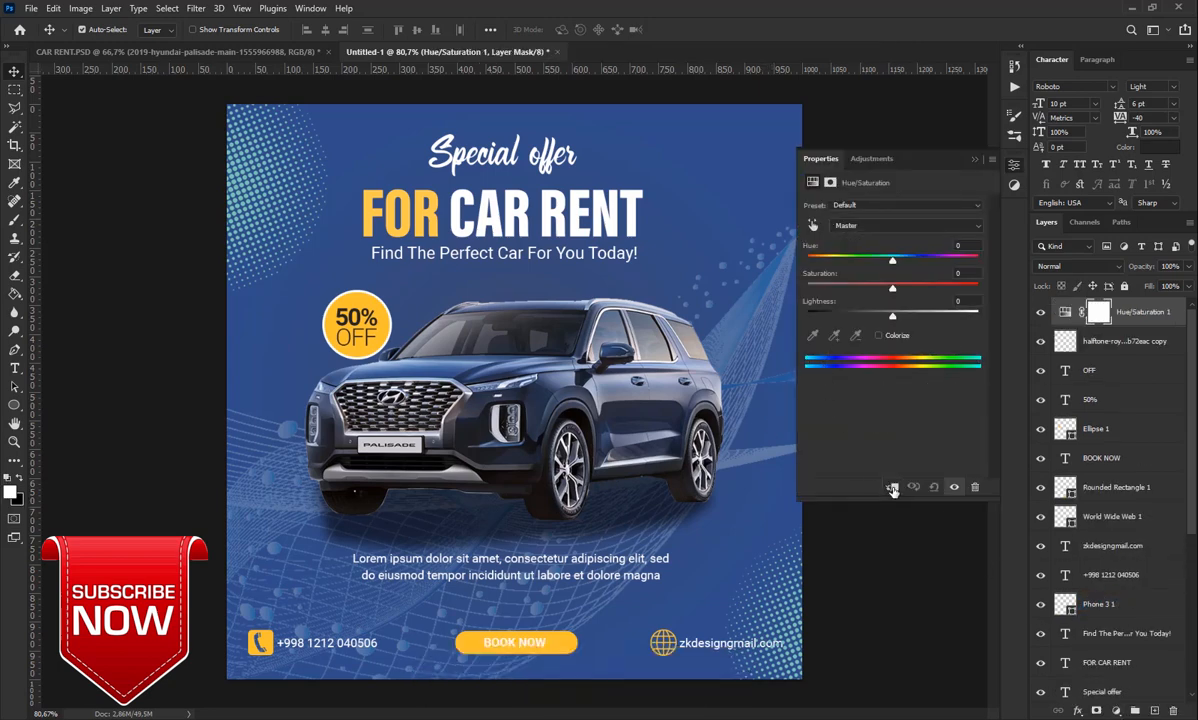
click(893, 488)
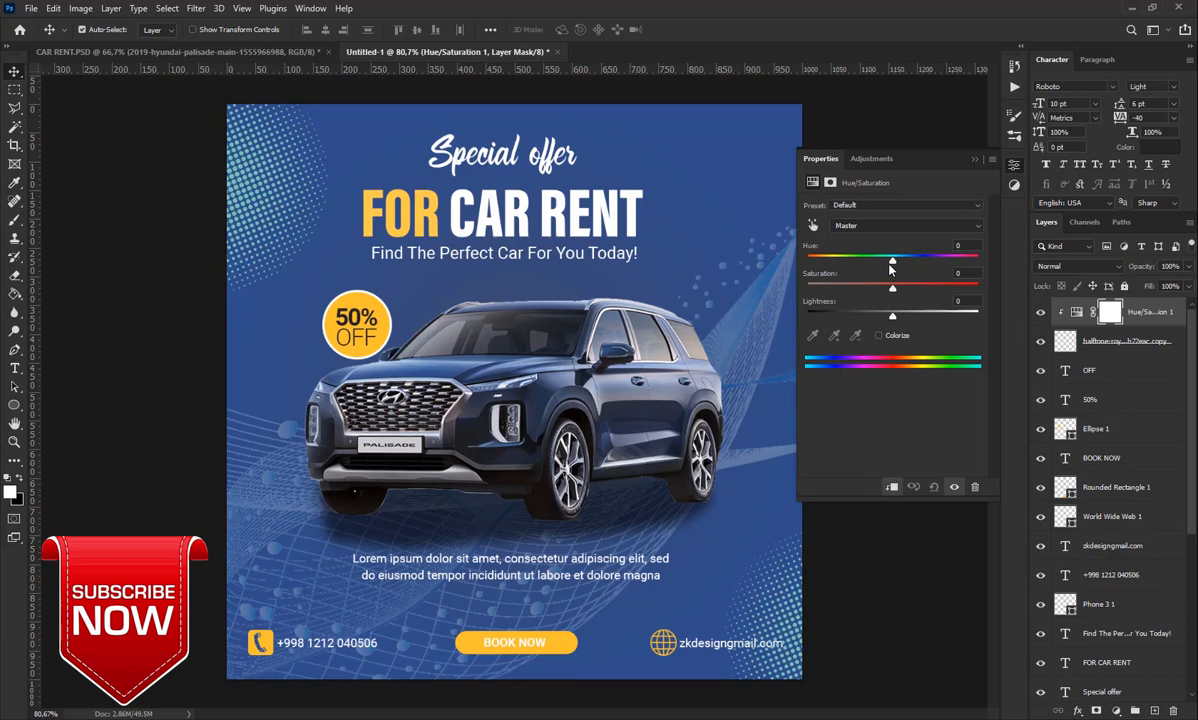
drag(890, 266, 940, 285)
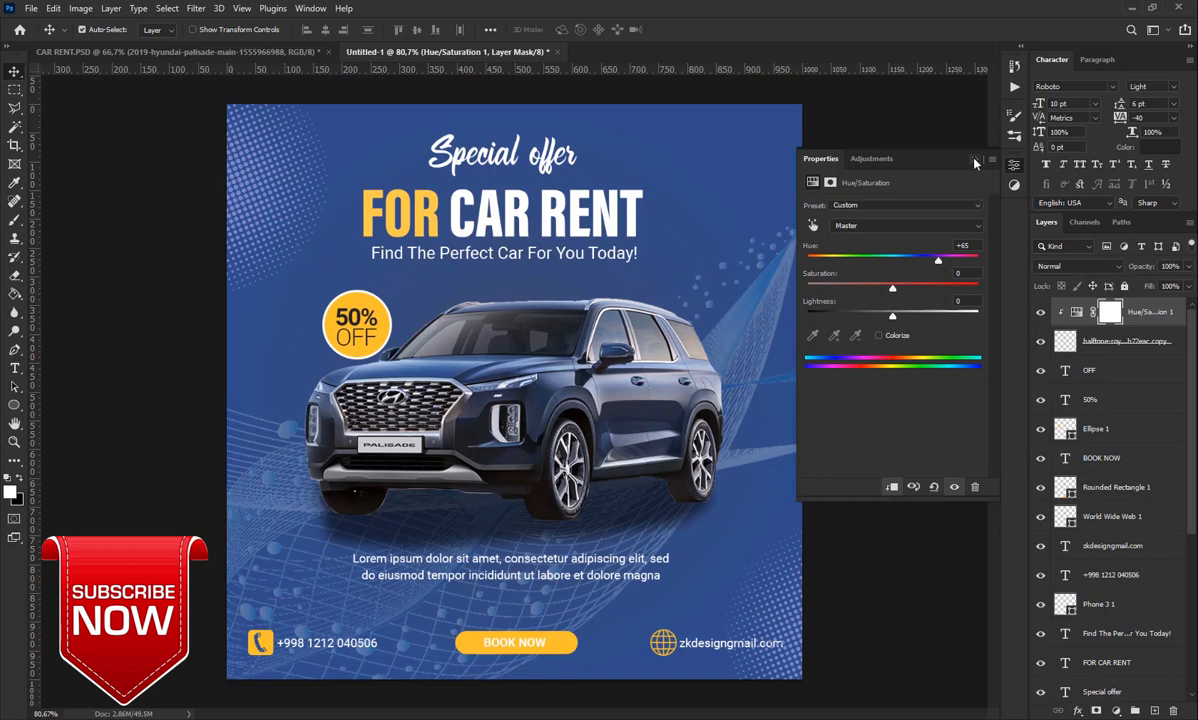
click(1014, 164)
Lower the halftone layer's opacity to 50%
drag(1153, 270, 1113, 268)
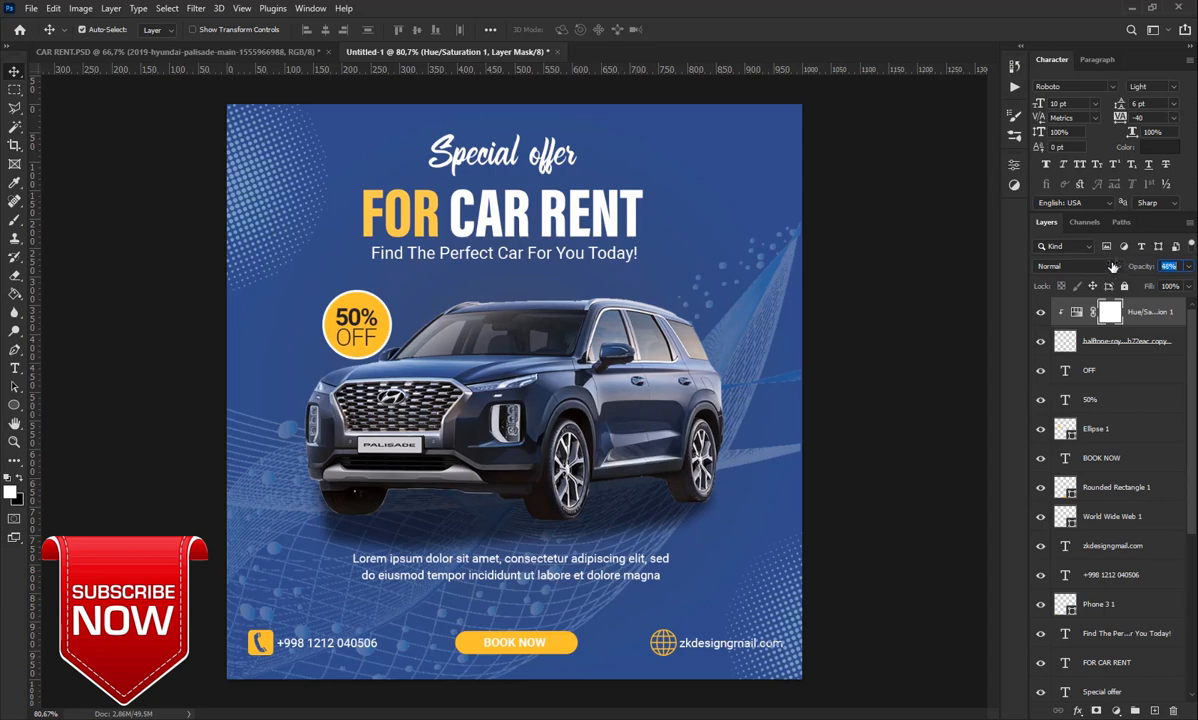
key(ctrl+z)
click(1155, 343)
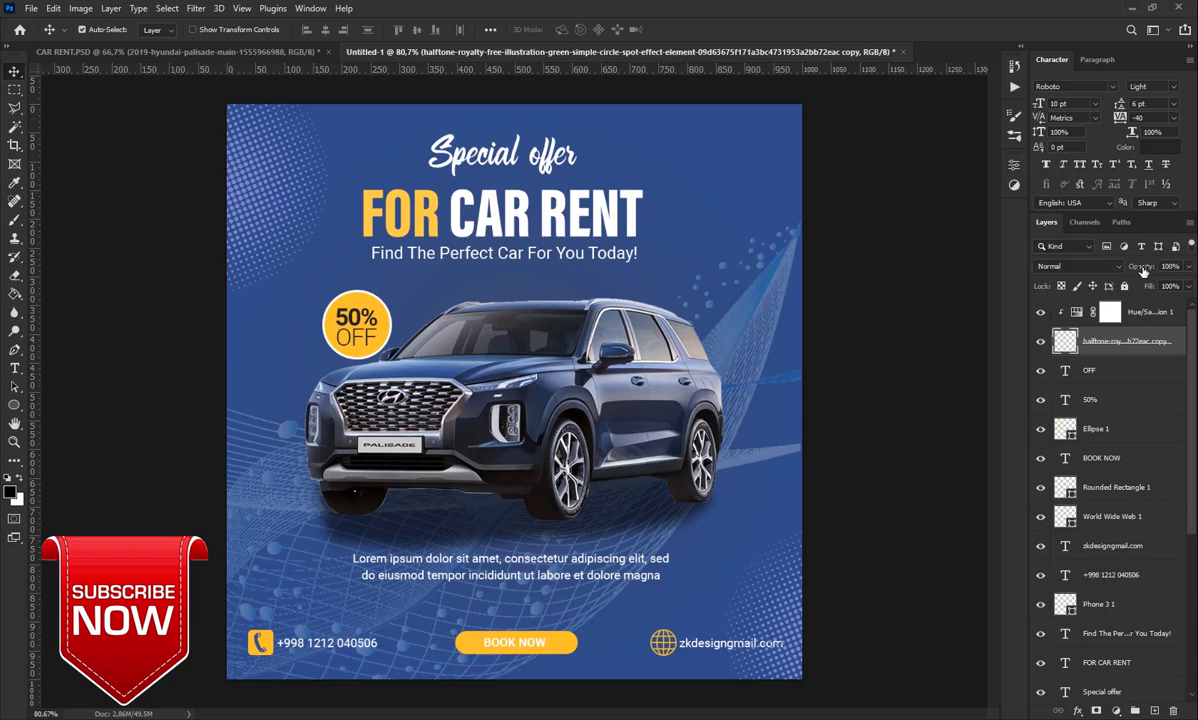
drag(1143, 270, 1106, 275)
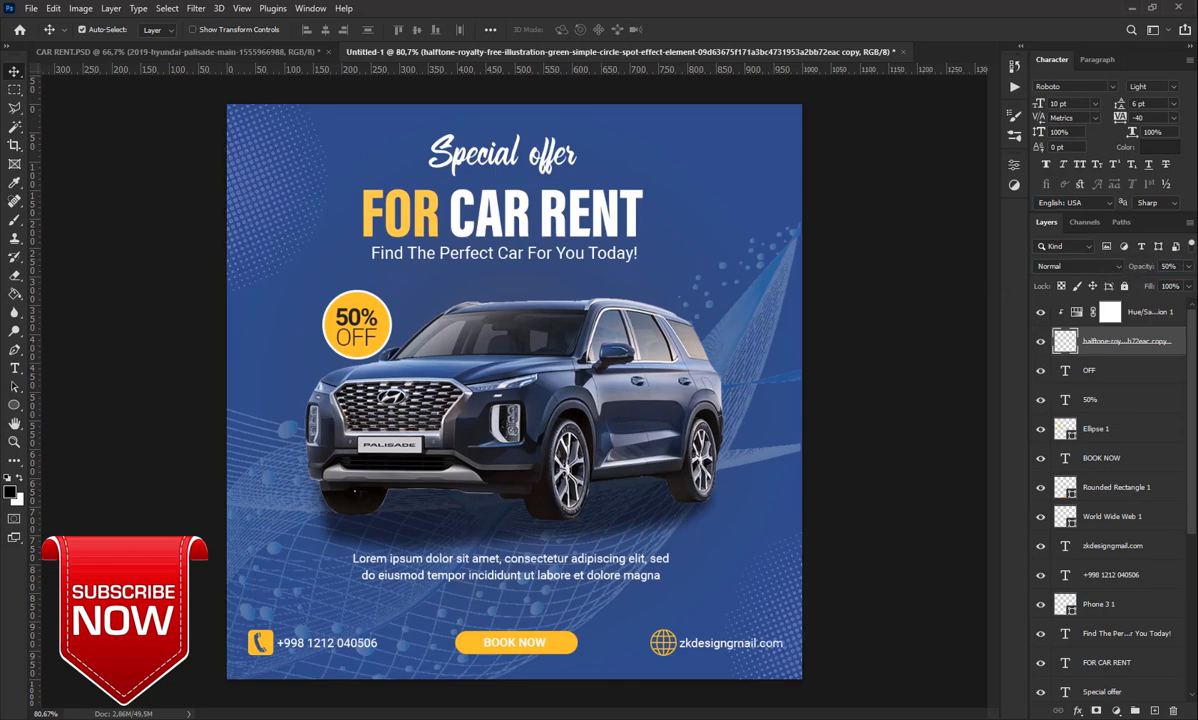